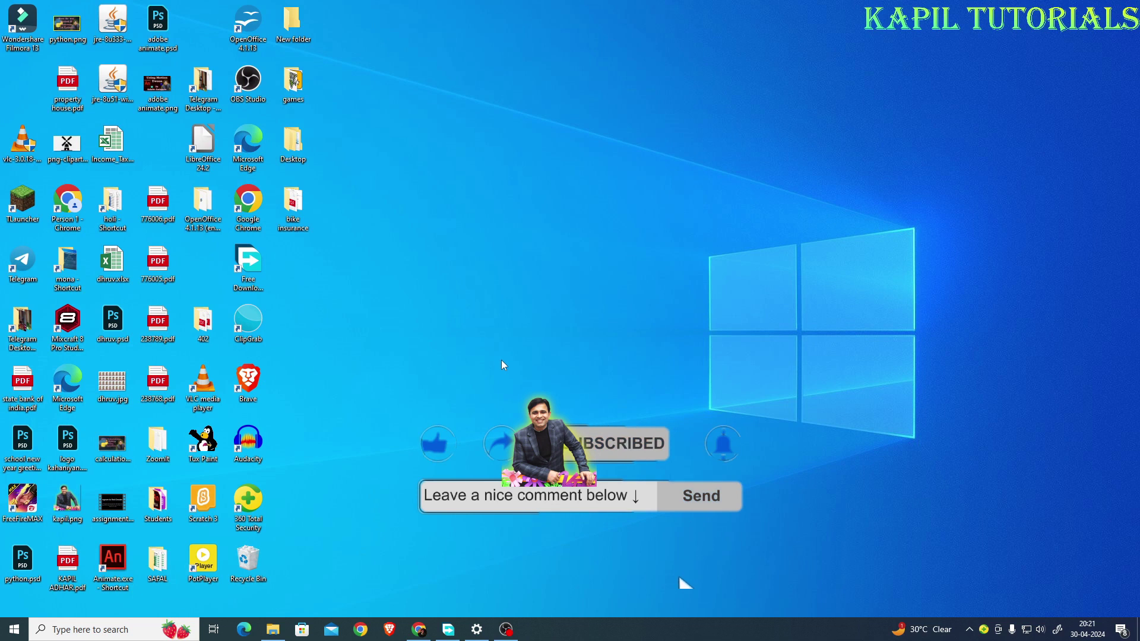
Launch LibreOffice and create a new Writer document.
{"action": "left_click", "coordinate": [82, 632]}
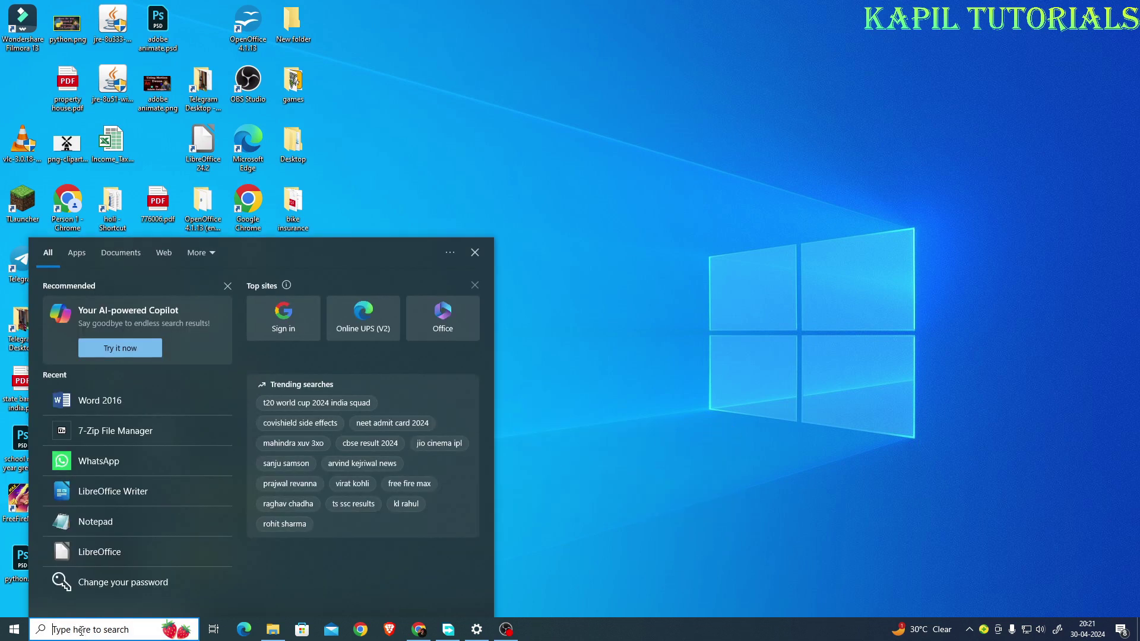
{"action": "type", "text": "libre"}
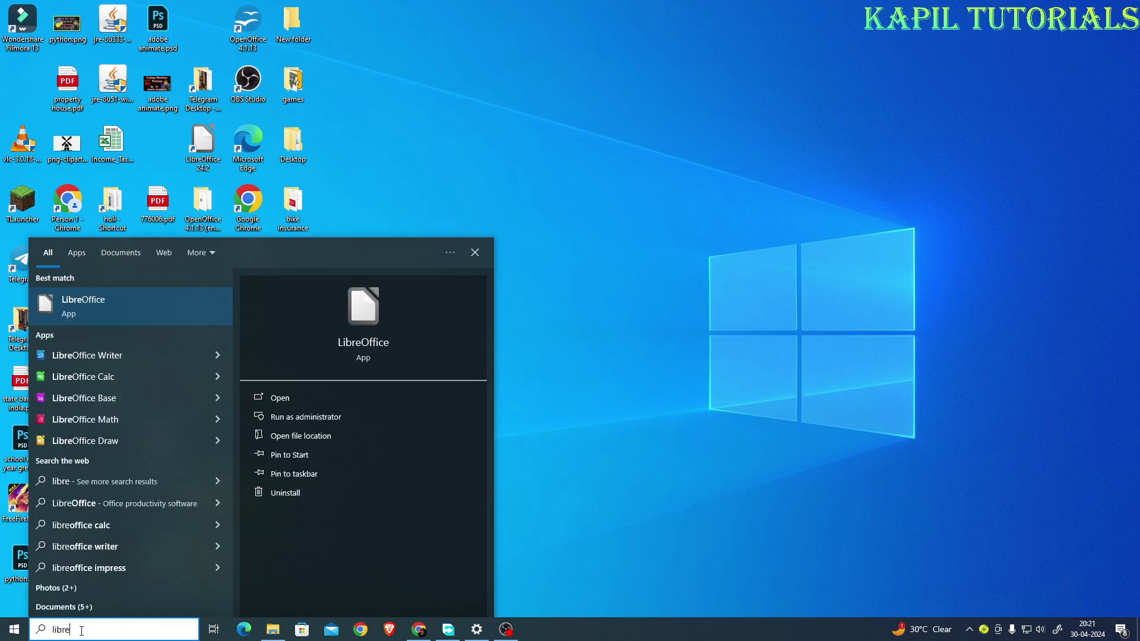
{"action": "left_click", "coordinate": [85, 313]}
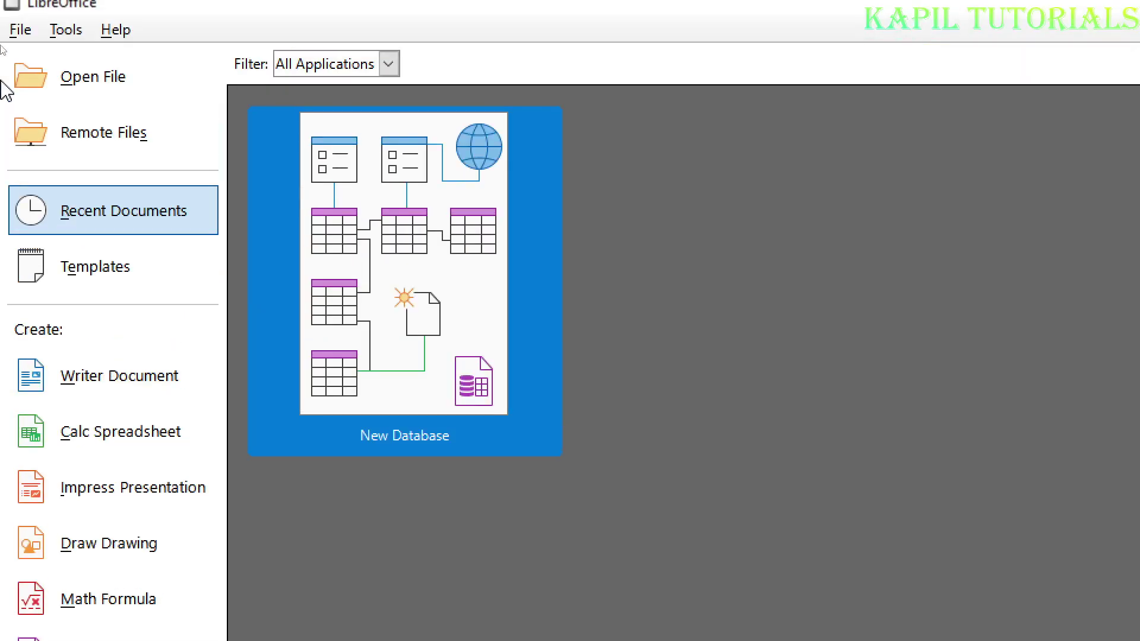
{"action": "left_click", "coordinate": [73, 390]}
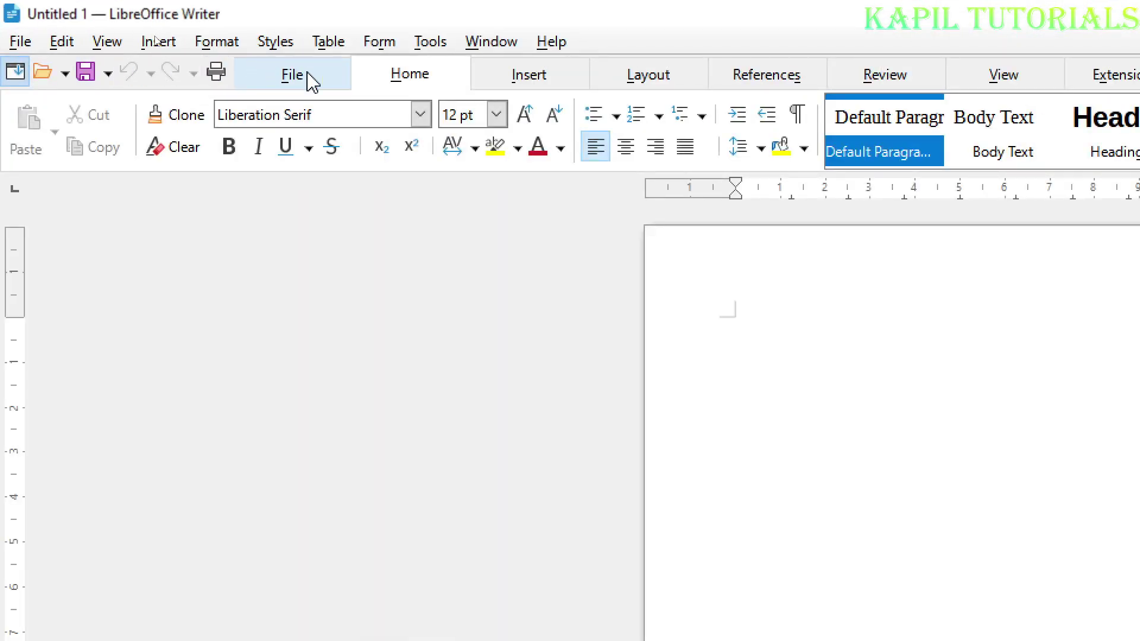
Look through the File, Home, Insert and Layout commands of the tabbed interface.
{"action": "left_click", "coordinate": [283, 77]}
{"action": "left_click", "coordinate": [414, 77]}
{"action": "left_click", "coordinate": [528, 78]}
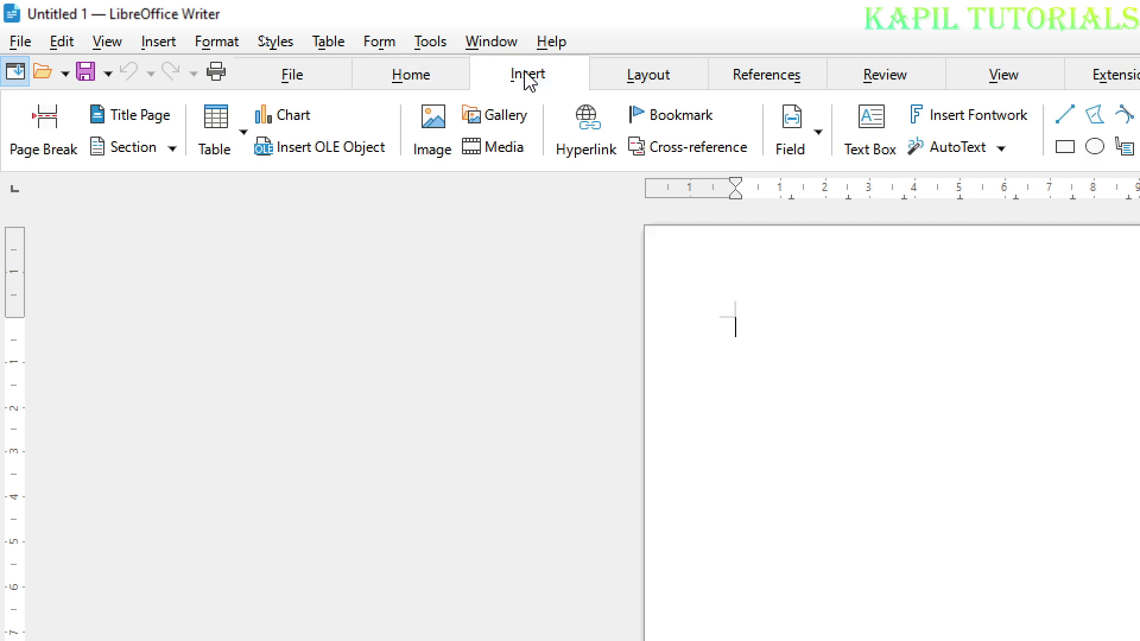
{"action": "left_click", "coordinate": [635, 82]}
{"action": "left_click", "coordinate": [323, 85]}
{"action": "left_click", "coordinate": [410, 82]}
{"action": "left_click", "coordinate": [529, 82]}
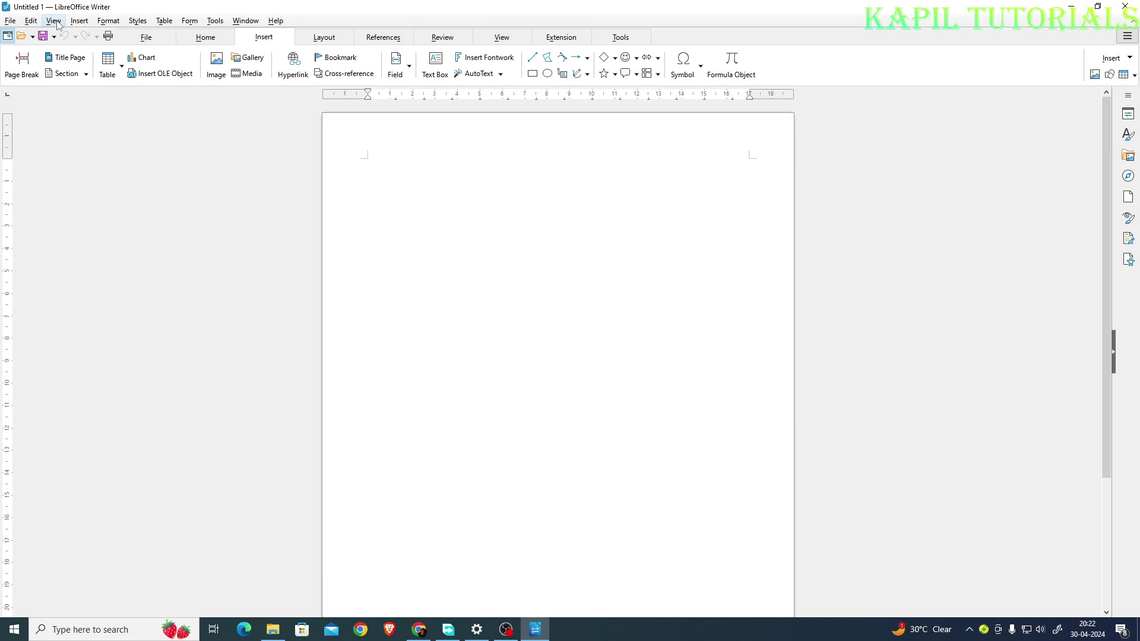
Change the user interface to Standard Toolbar for all applications and close the preferences dialog.
{"action": "left_click", "coordinate": [54, 21]}
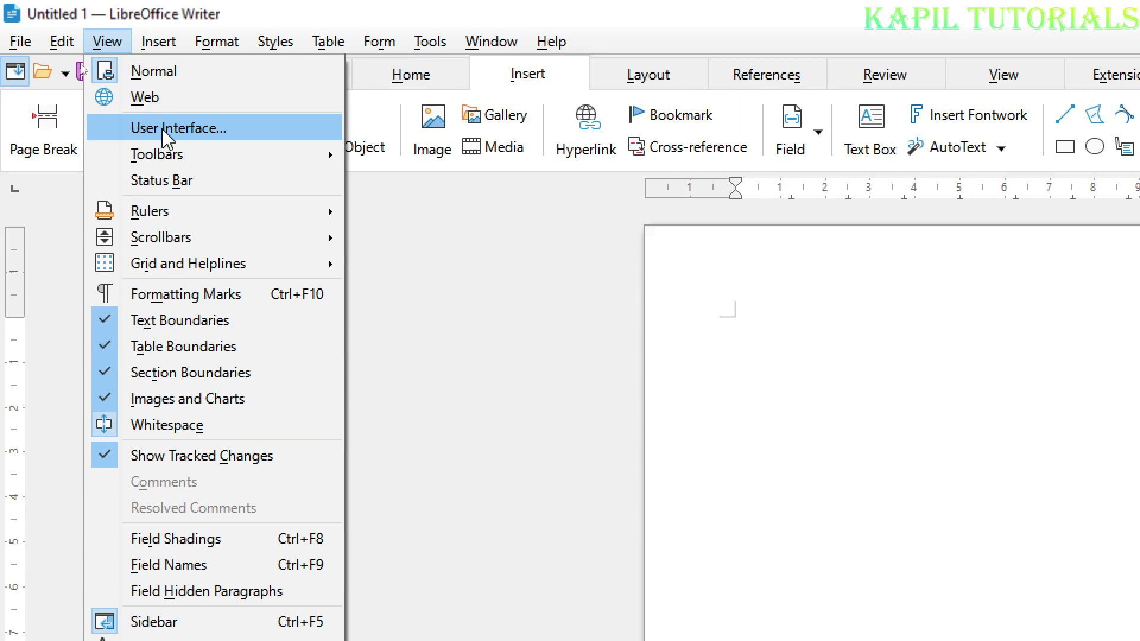
{"action": "left_click", "coordinate": [167, 129]}
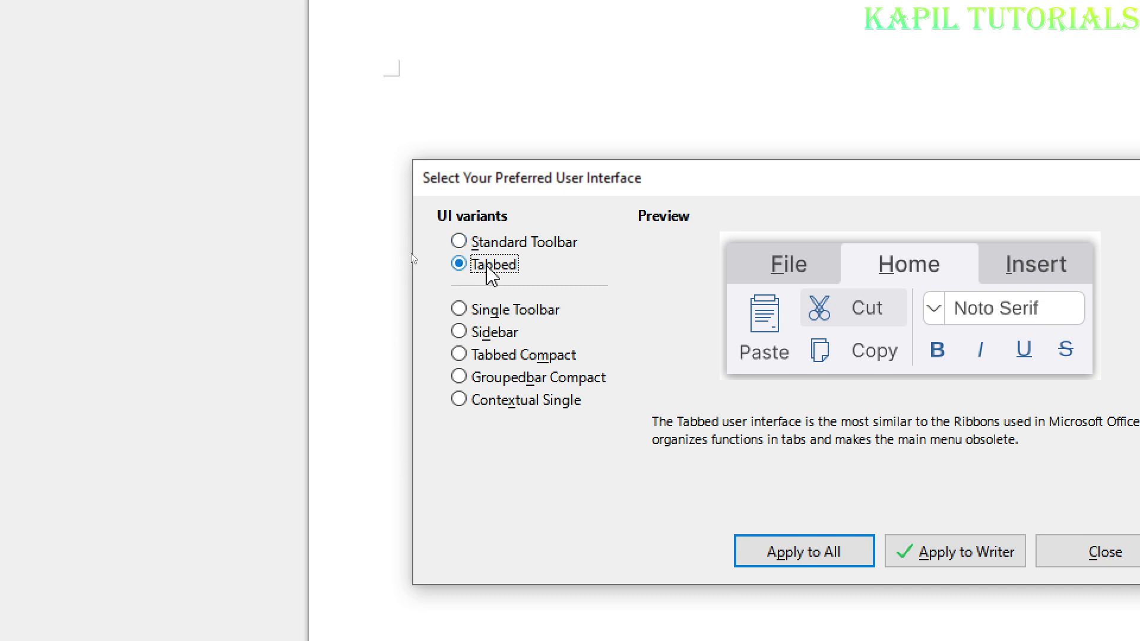
{"action": "left_click", "coordinate": [459, 241]}
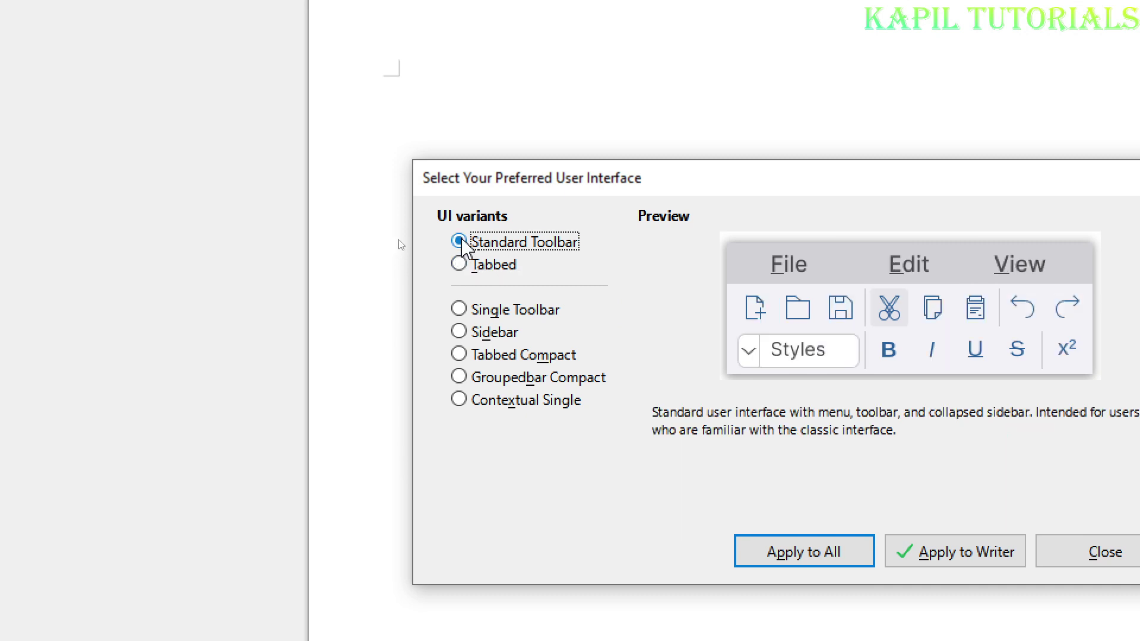
{"action": "left_click", "coordinate": [818, 557]}
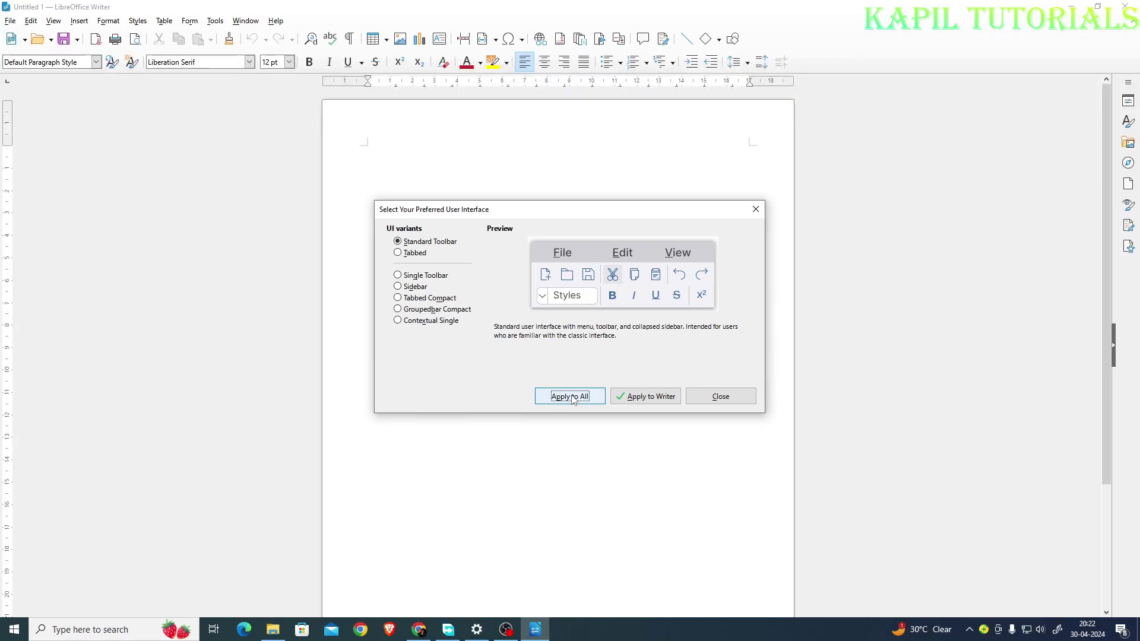
{"action": "left_click", "coordinate": [692, 395]}
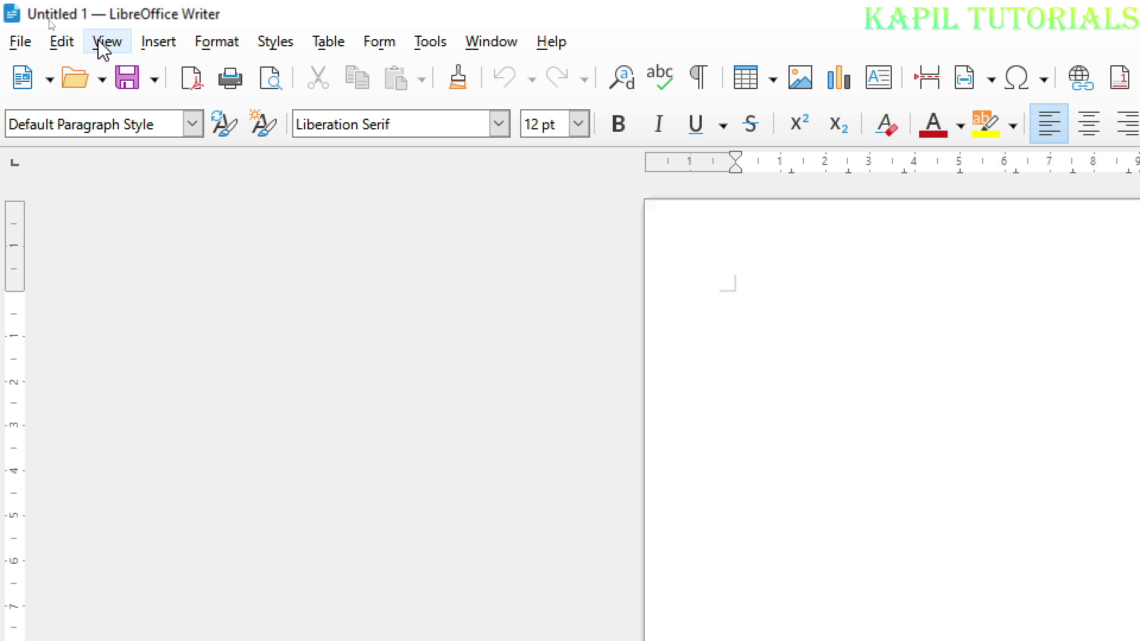
Switch the user interface to the Tabbed variant for all applications and close the preferences dialog.
{"action": "left_click", "coordinate": [102, 44]}
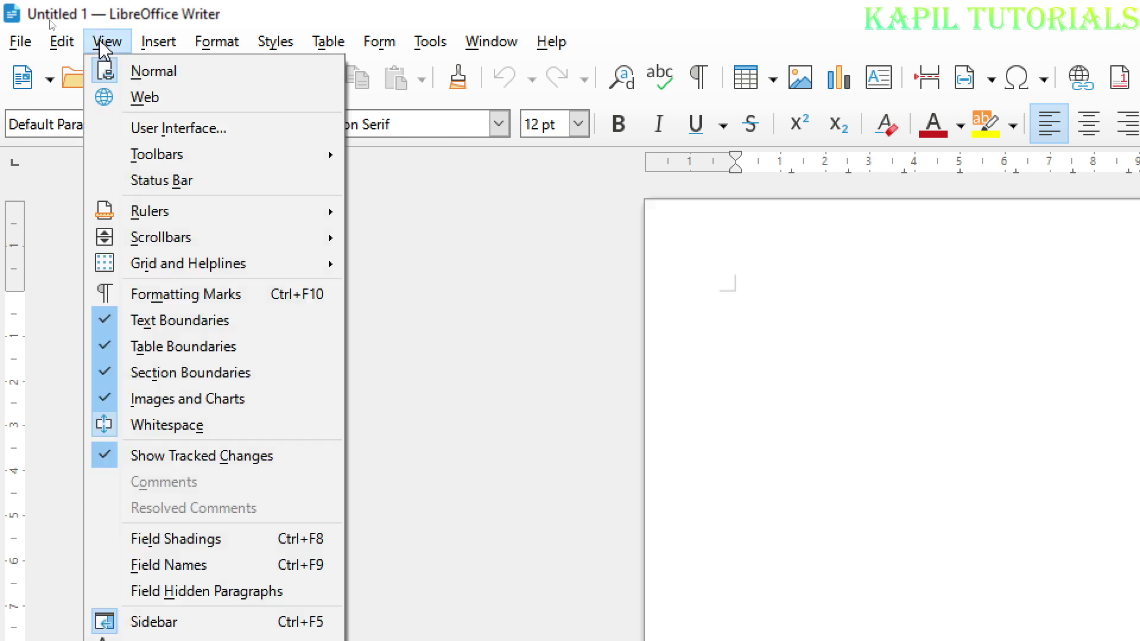
{"action": "left_click", "coordinate": [128, 129]}
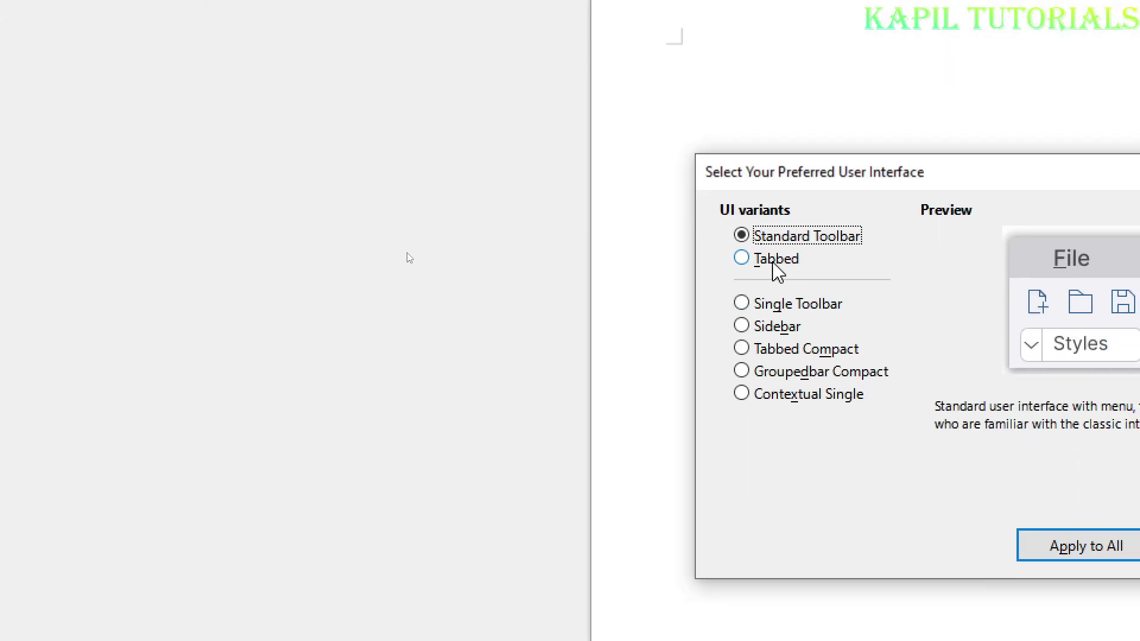
{"action": "left_click", "coordinate": [740, 260]}
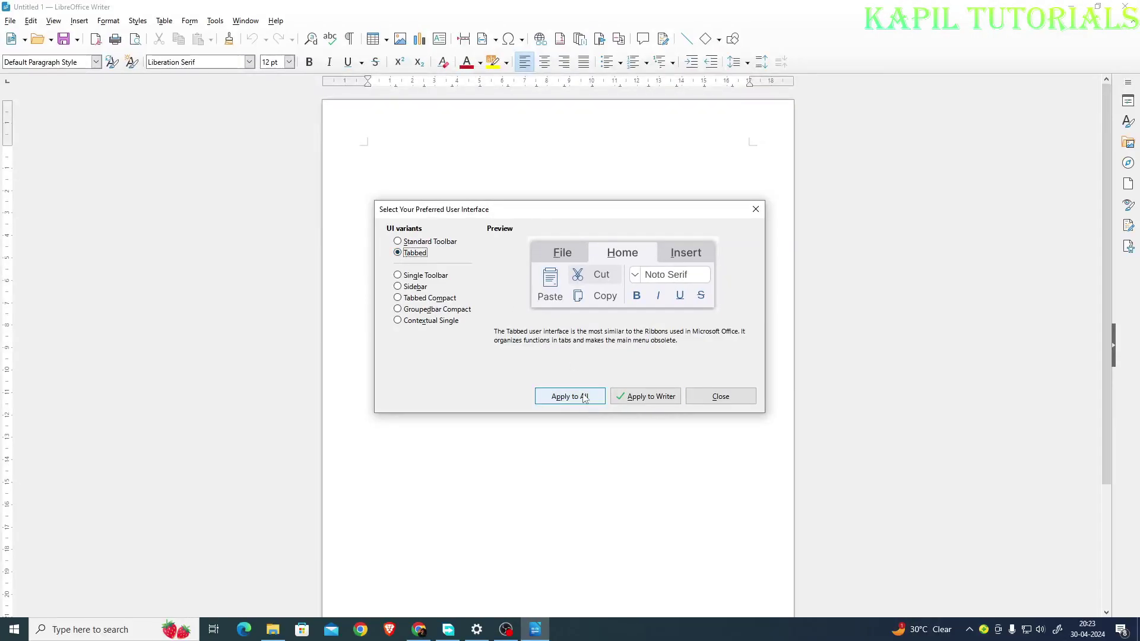
{"action": "left_click", "coordinate": [1108, 547]}
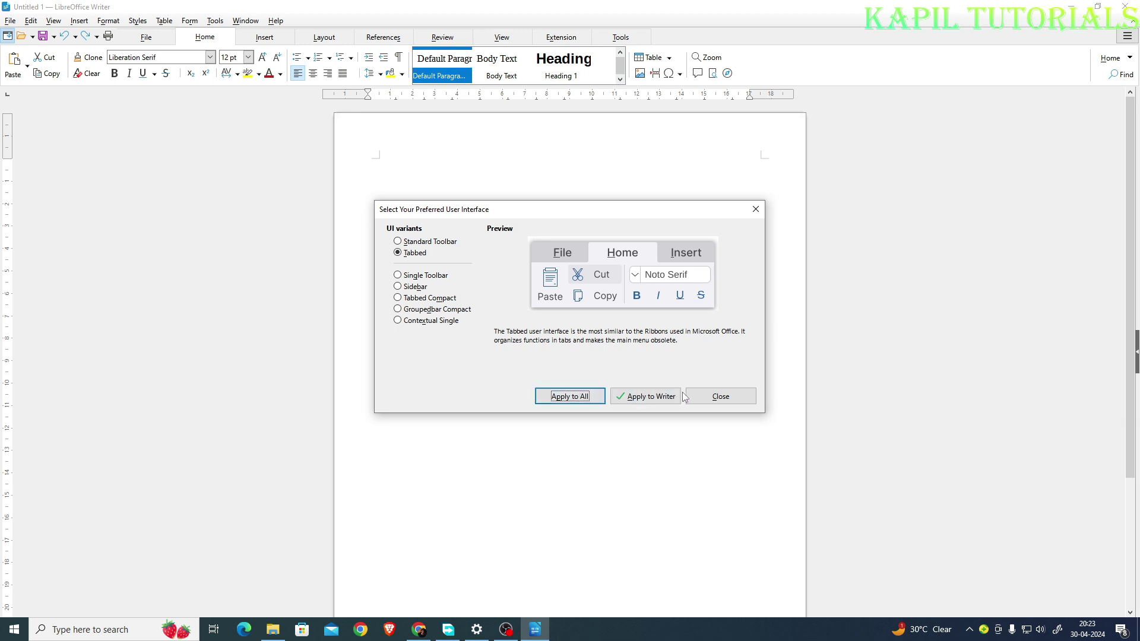
{"action": "left_click", "coordinate": [719, 396]}
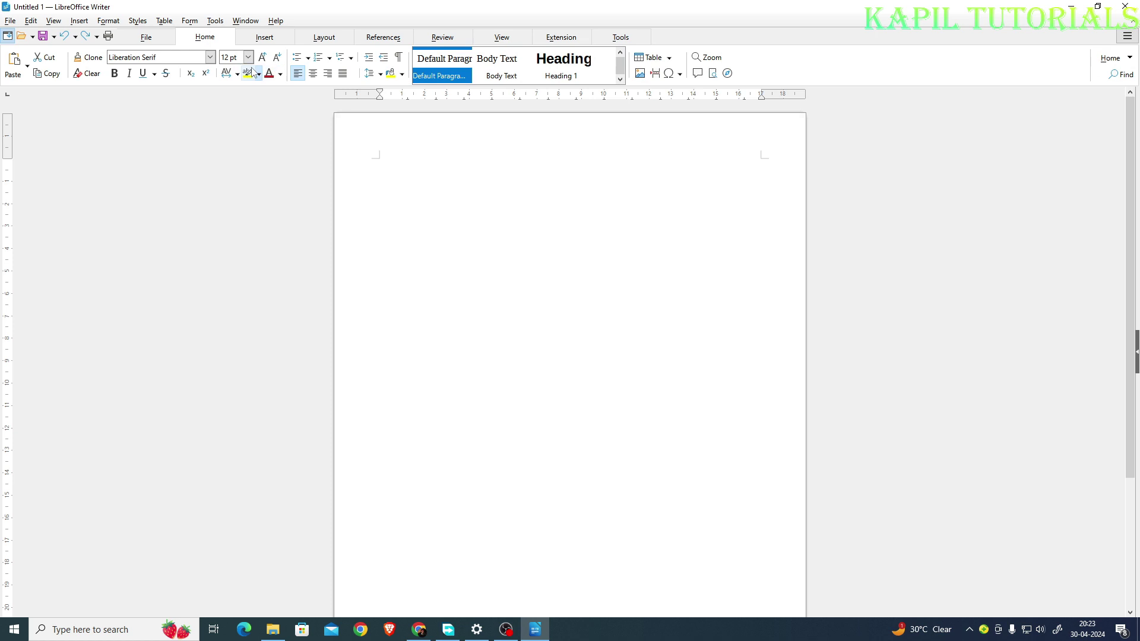
Review the commands offered under File, Home, Insert, Layout, References, Review and View.
{"action": "left_click", "coordinate": [146, 37]}
{"action": "left_click", "coordinate": [202, 36]}
{"action": "left_click", "coordinate": [264, 37]}
{"action": "left_click", "coordinate": [324, 37]}
{"action": "left_click", "coordinate": [383, 37]}
{"action": "left_click", "coordinate": [442, 38]}
{"action": "left_click", "coordinate": [502, 37]}
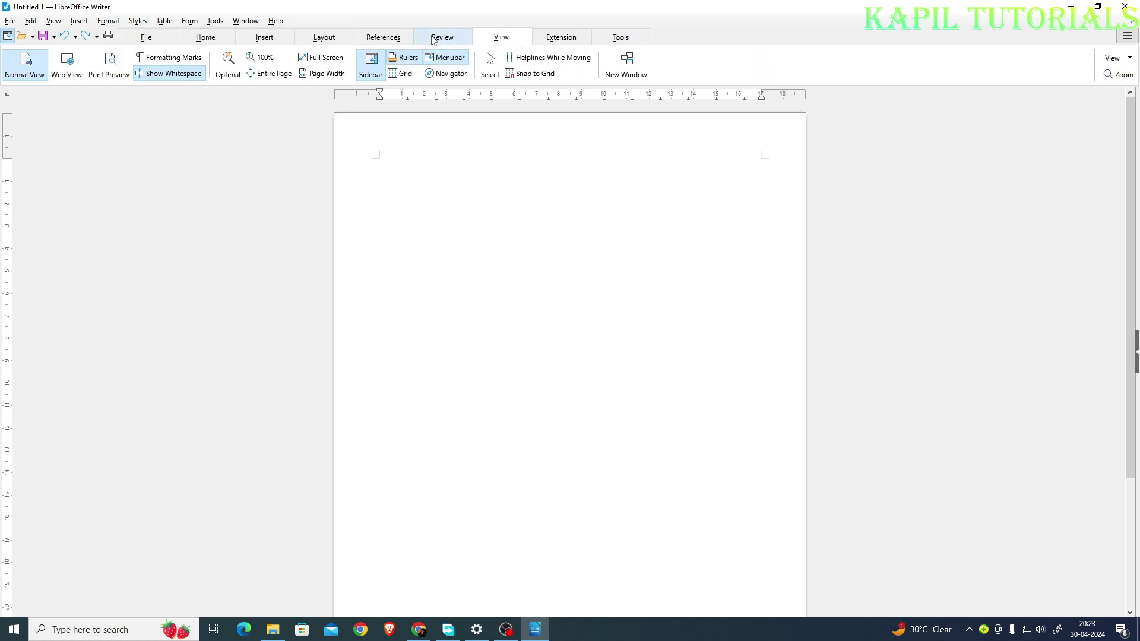
Look through the classic menu bar's commands and hide the menu bar.
{"action": "left_click", "coordinate": [31, 21]}
{"action": "left_click", "coordinate": [54, 21]}
{"action": "left_click", "coordinate": [79, 21]}
{"action": "left_click", "coordinate": [138, 21]}
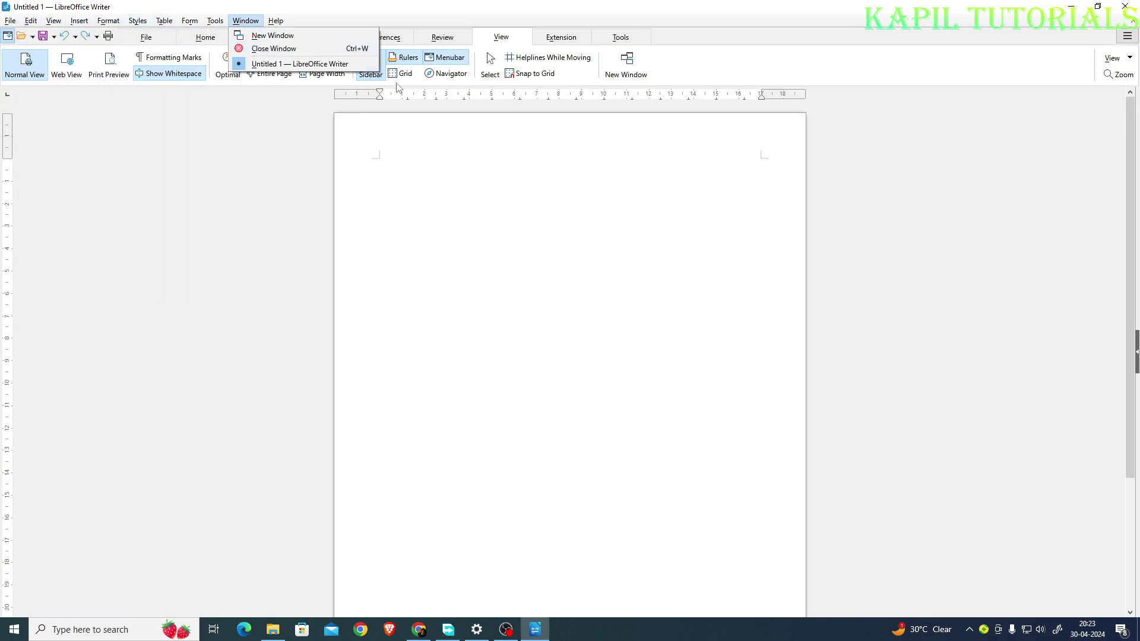
{"action": "left_click", "coordinate": [487, 5]}
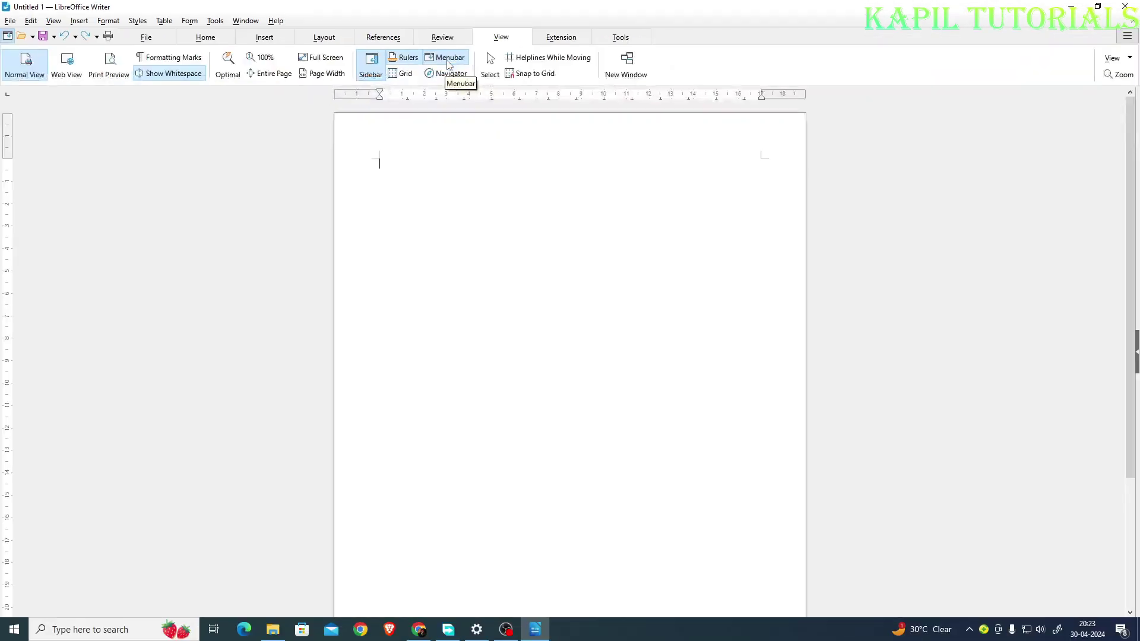
{"action": "left_click", "coordinate": [442, 61]}
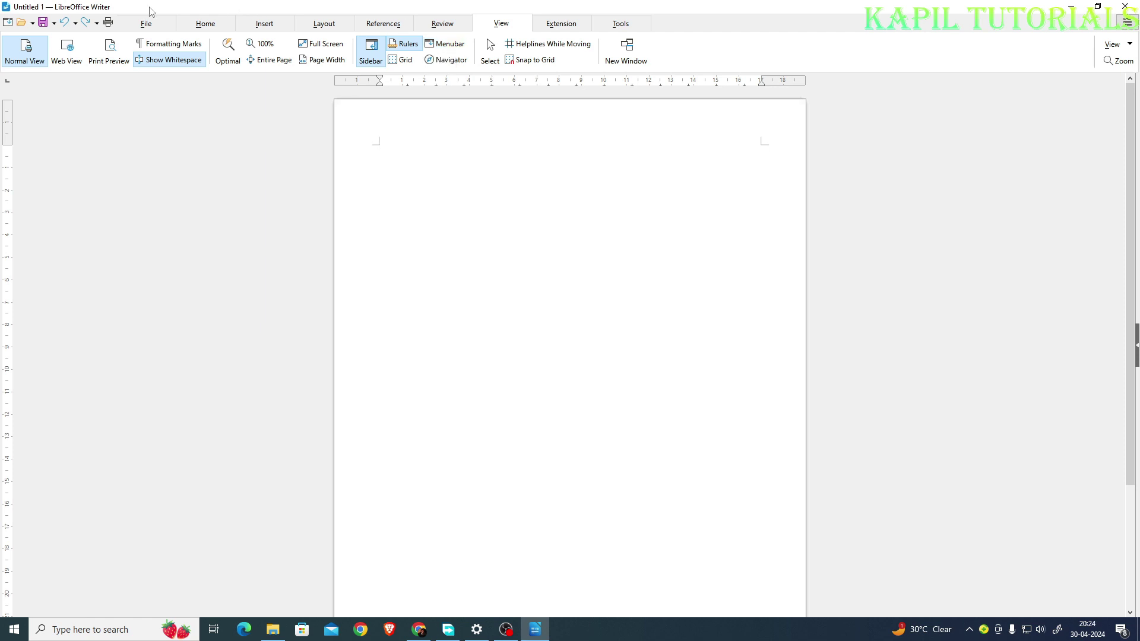
Examine the tabbed interface's command sets from File through Extension with the menu bar hidden.
{"action": "left_click", "coordinate": [146, 25]}
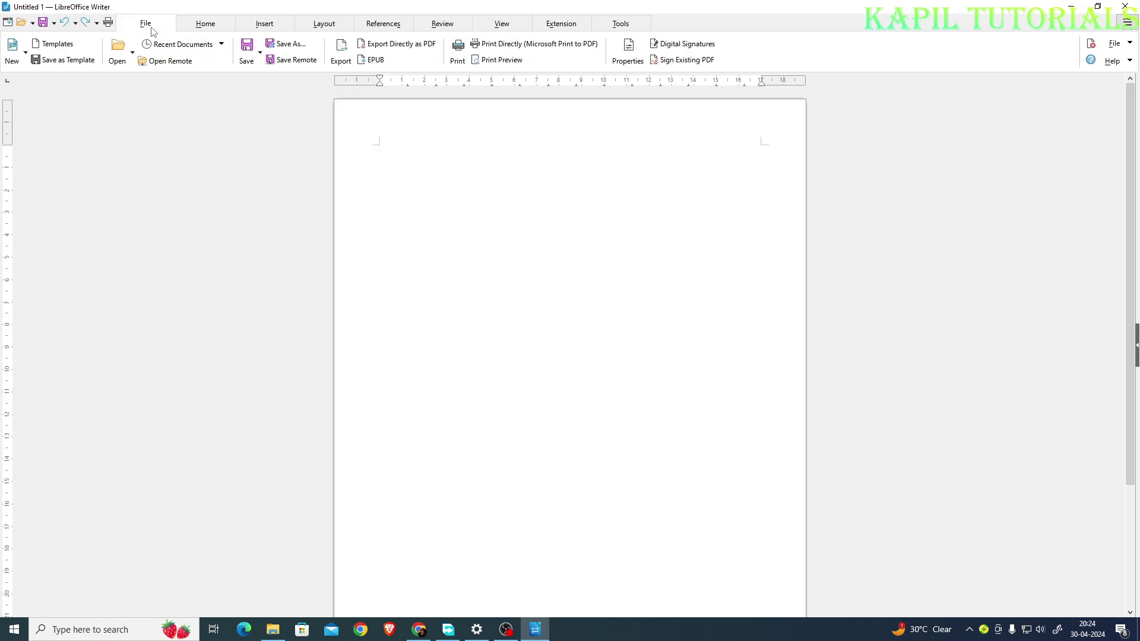
{"action": "left_click", "coordinate": [199, 26]}
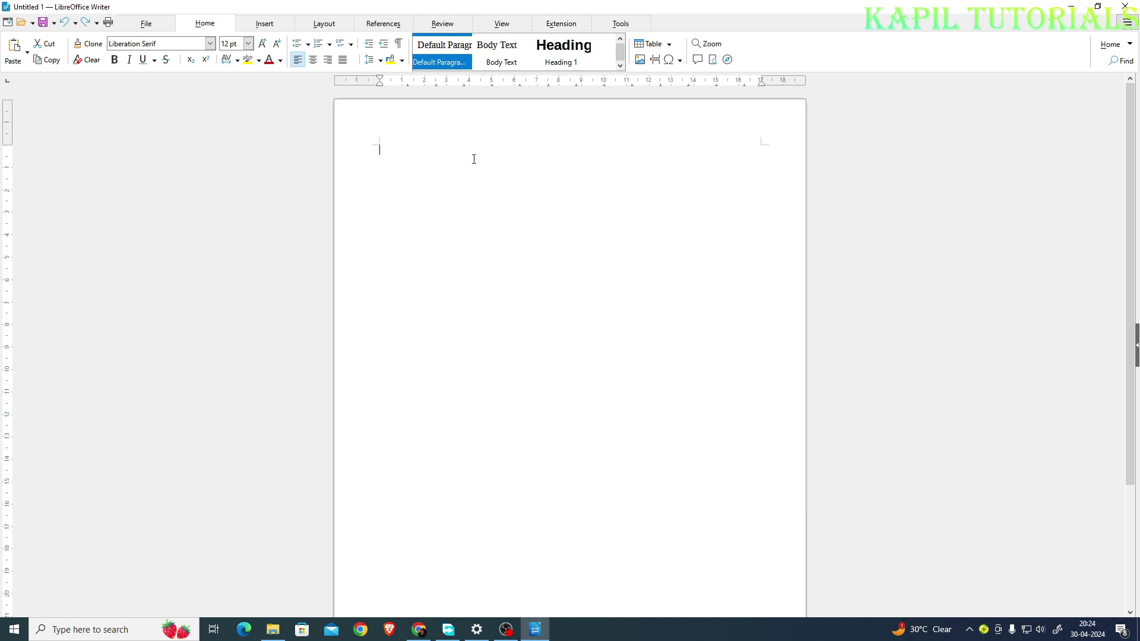
{"action": "left_click", "coordinate": [145, 29]}
{"action": "left_click", "coordinate": [194, 28]}
{"action": "left_click", "coordinate": [264, 29]}
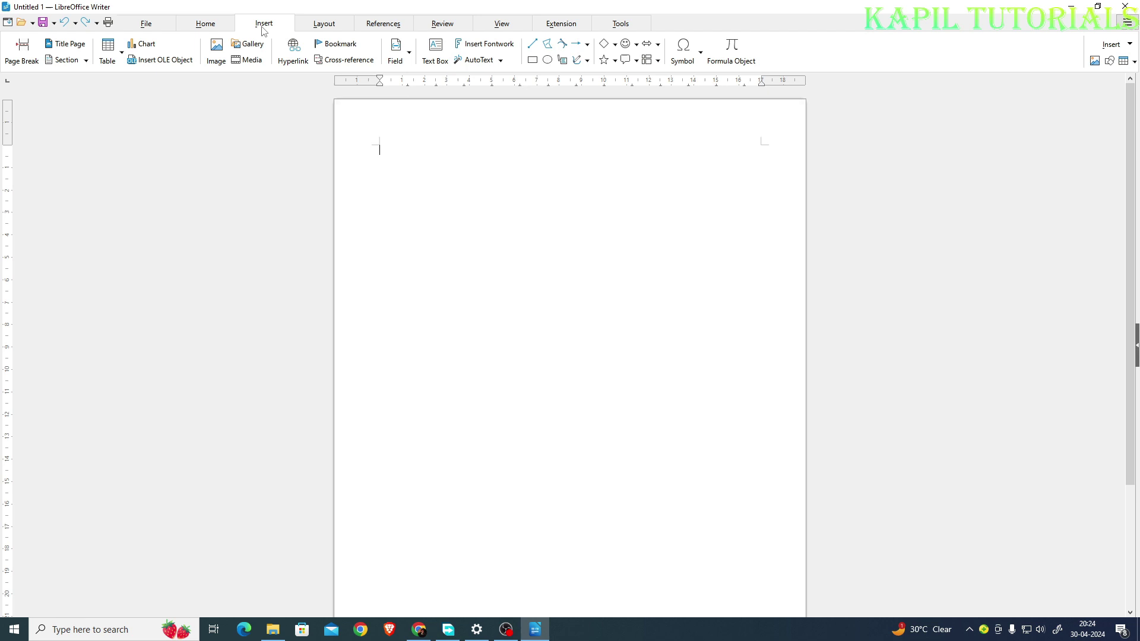
{"action": "left_click", "coordinate": [324, 25]}
{"action": "left_click", "coordinate": [380, 24]}
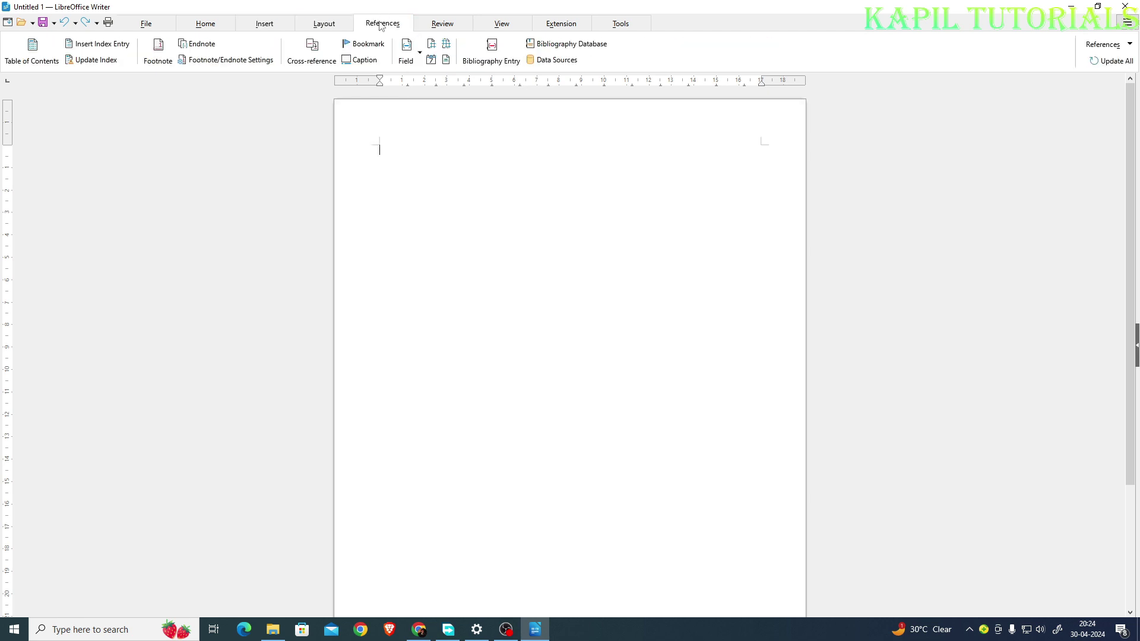
{"action": "left_click", "coordinate": [442, 25]}
{"action": "left_click", "coordinate": [500, 25]}
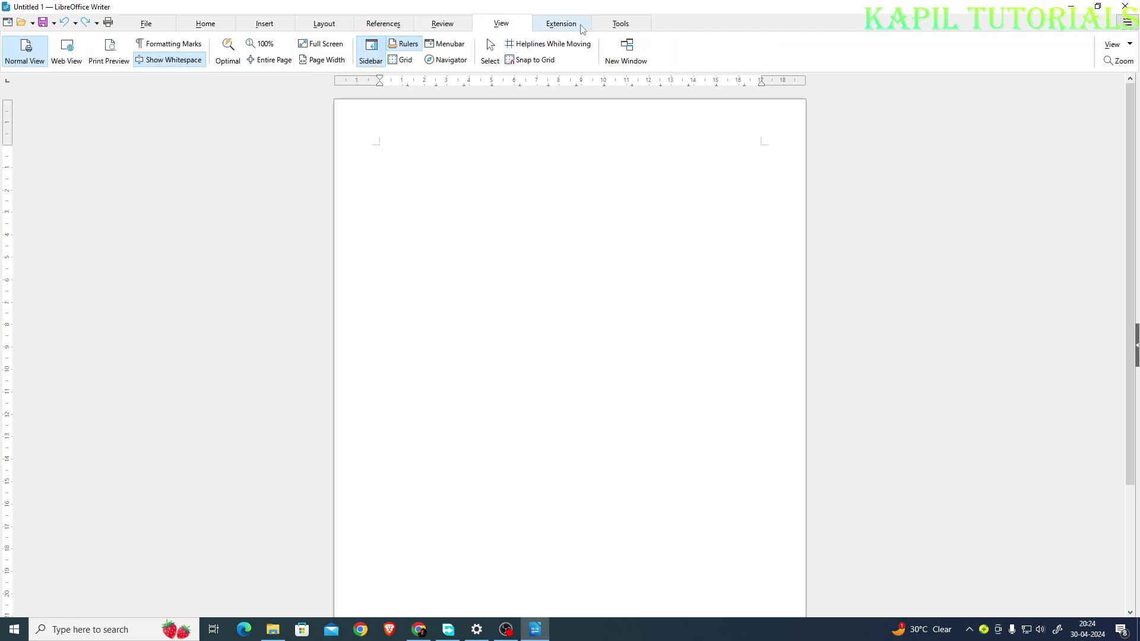
{"action": "left_click", "coordinate": [580, 28]}
{"action": "left_click", "coordinate": [157, 27]}
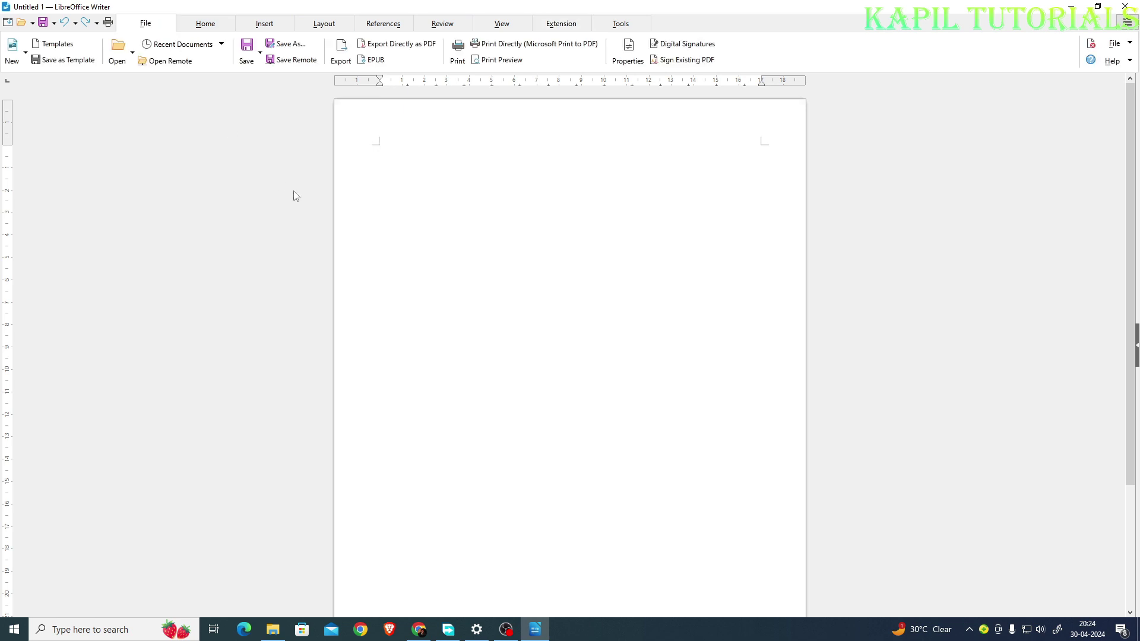
Write the sentence "I love my Parents." on the first line of the document and copy it.
{"action": "left_click", "coordinate": [205, 24]}
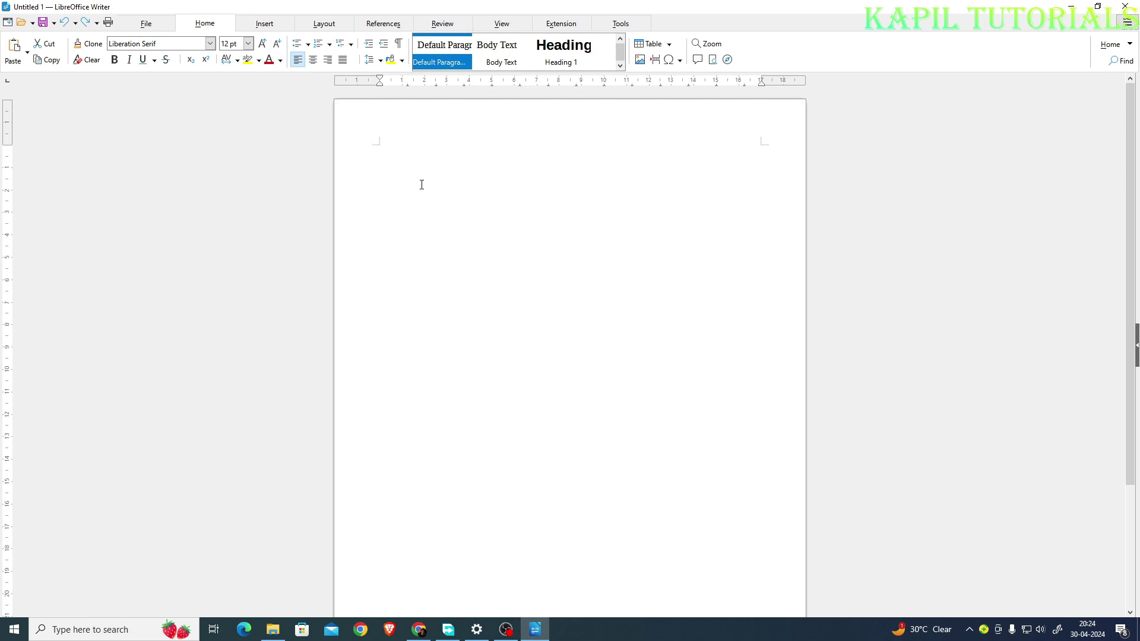
{"action": "type", "text": "ove my Parents."}
{"action": "left_click_drag", "start_coordinate": [463, 144], "coordinate": [358, 148]}
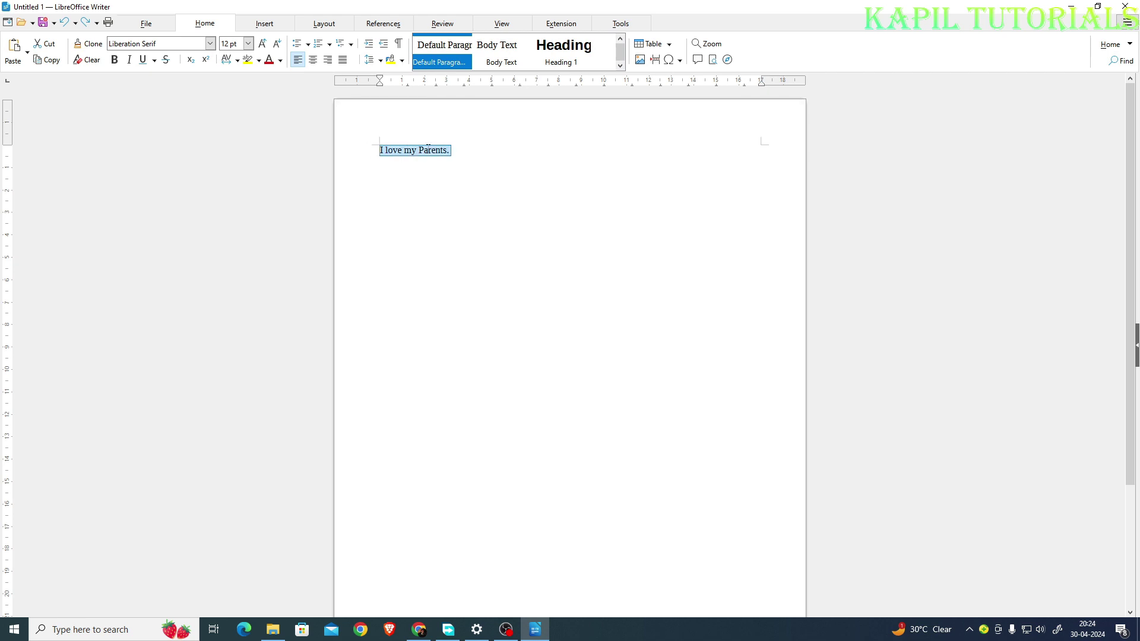
{"action": "left_click", "coordinate": [464, 150]}
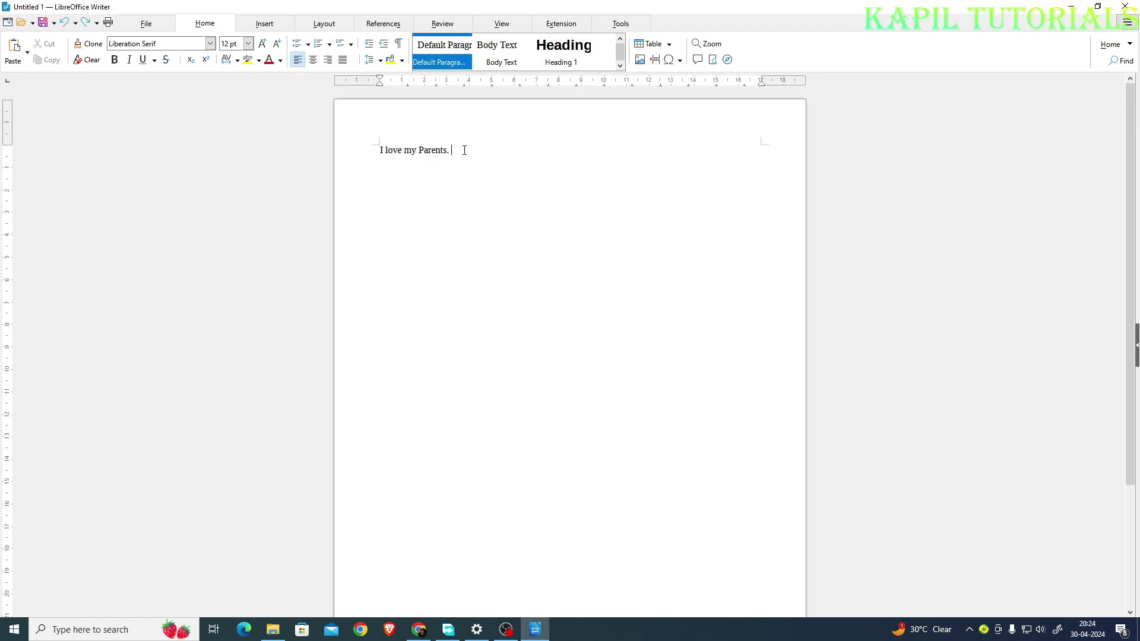
Paste the copied sentence 18 times after the original to build a paragraph of almost four lines.
{"action": "key", "text": "ctrl+v"}
{"action": "key", "text": "ctrl+v"}
{"action": "key", "text": "ctrl+v"}
{"action": "key", "text": "ctrl+v"}
{"action": "key", "text": "ctrl+v"}
{"action": "key", "text": "ctrl+v"}
{"action": "key", "text": "ctrl+v"}
{"action": "key", "text": "ctrl+v"}
{"action": "key", "text": "ctrl+v"}
{"action": "key", "text": "ctrl+v"}
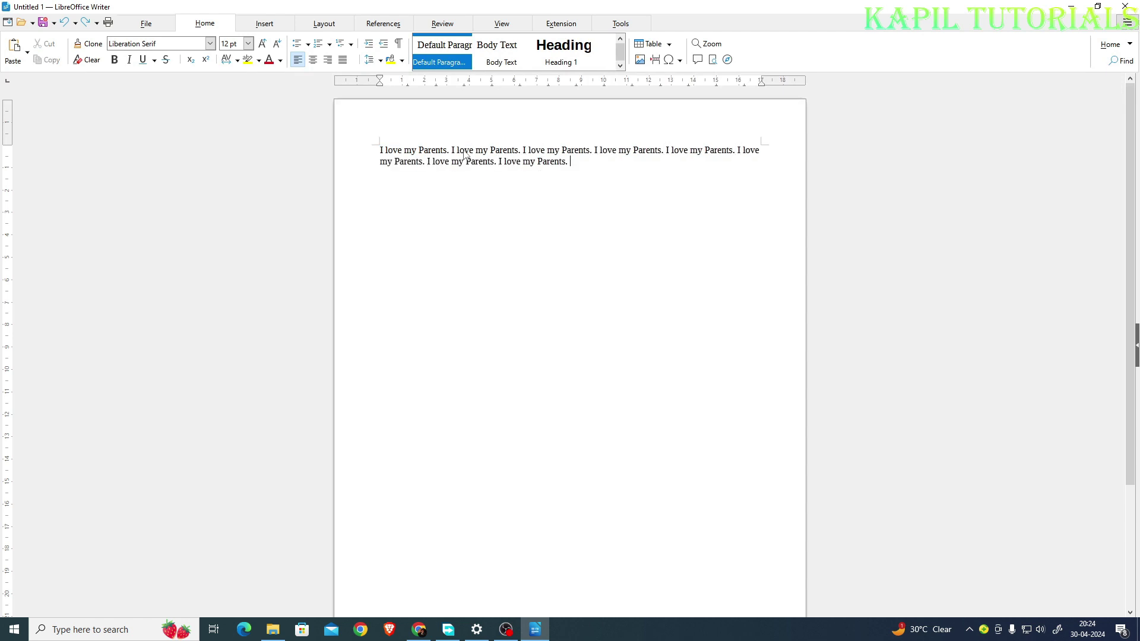
{"action": "key", "text": "ctrl+v"}
{"action": "key", "text": "ctrl+v"}
{"action": "key", "text": "ctrl+v"}
{"action": "key", "text": "ctrl+v"}
{"action": "key", "text": "ctrl+v"}
{"action": "key", "text": "ctrl+v"}
{"action": "key", "text": "ctrl+v"}
{"action": "key", "text": "ctrl+v"}
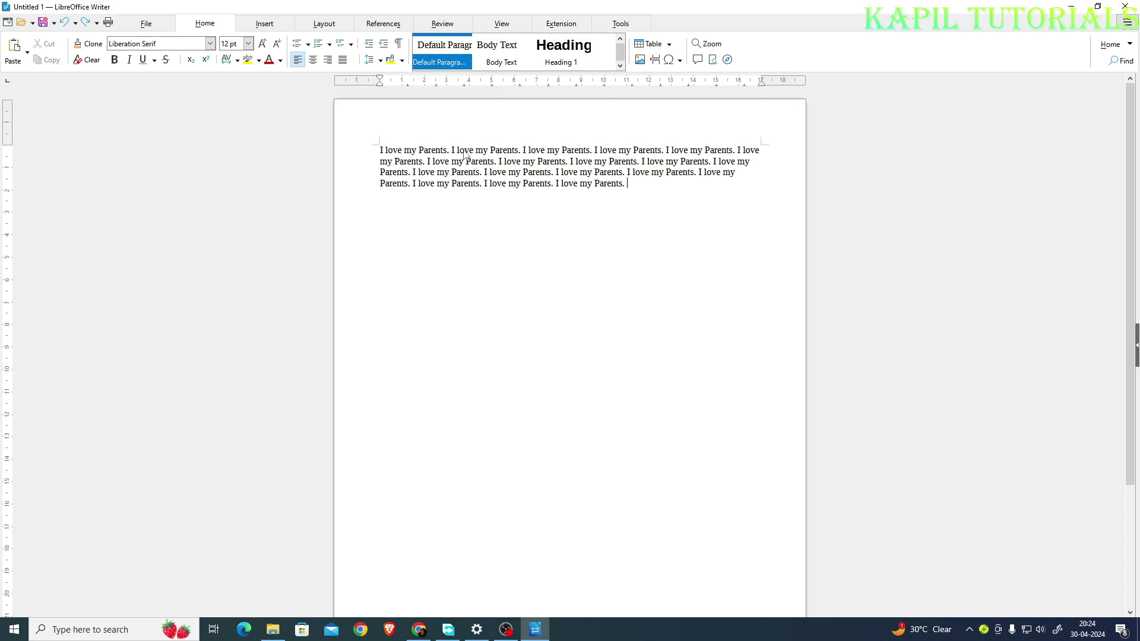
Copy the whole paragraph, paste it three times as one longer block, and add another copy as a separate paragraph after a blank line.
{"action": "left_click_drag", "start_coordinate": [632, 183], "coordinate": [374, 150]}
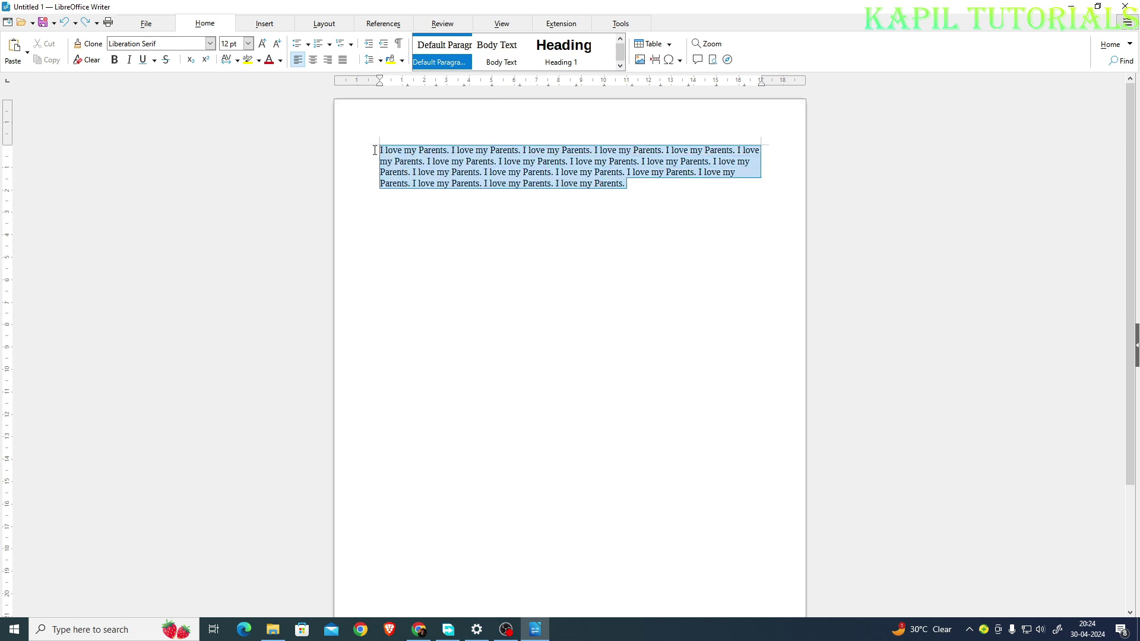
{"action": "key", "text": "ctrl+c"}
{"action": "key", "text": "ctrl+v"}
{"action": "key", "text": "ctrl+v"}
{"action": "key", "text": "ctrl+v"}
{"action": "key", "text": "Return"}
{"action": "key", "text": "Return"}
{"action": "key", "text": "ctrl+v"}
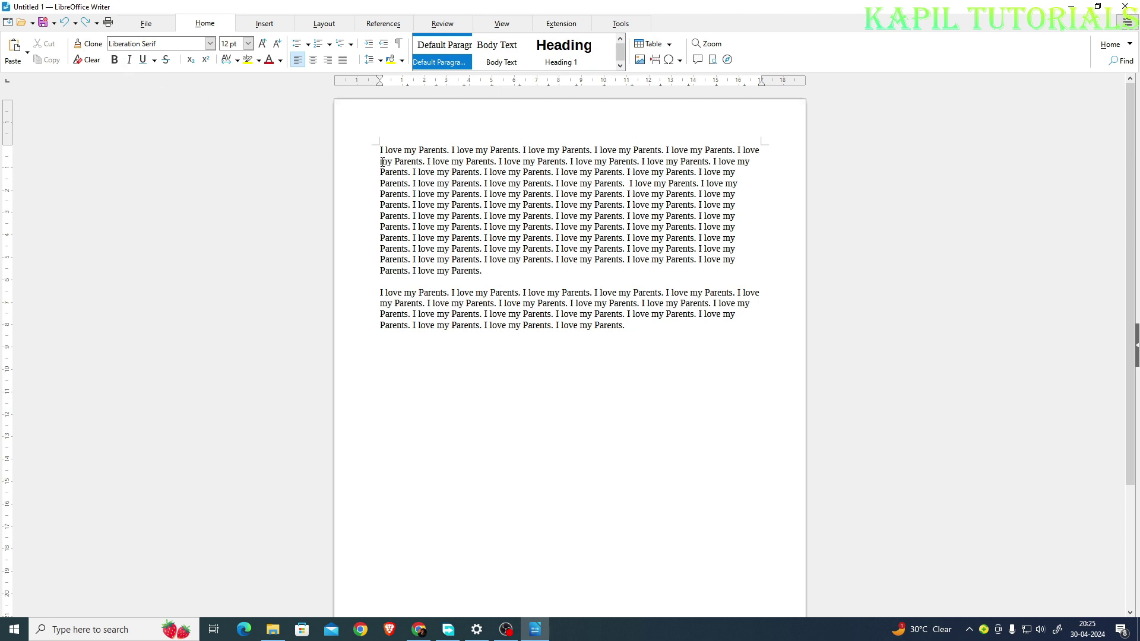
Copy the first sentence "I love my Parents." of the first paragraph.
{"action": "left_click_drag", "start_coordinate": [377, 150], "coordinate": [443, 155]}
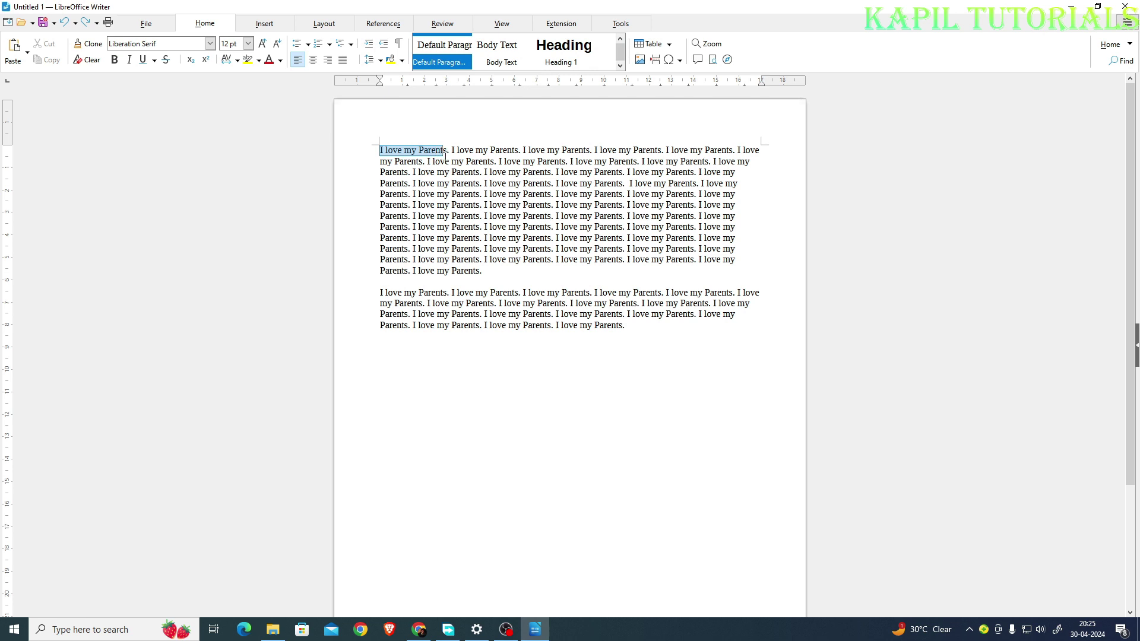
{"action": "left_click_drag", "start_coordinate": [450, 152], "coordinate": [450, 152]}
{"action": "left_click", "coordinate": [45, 63]}
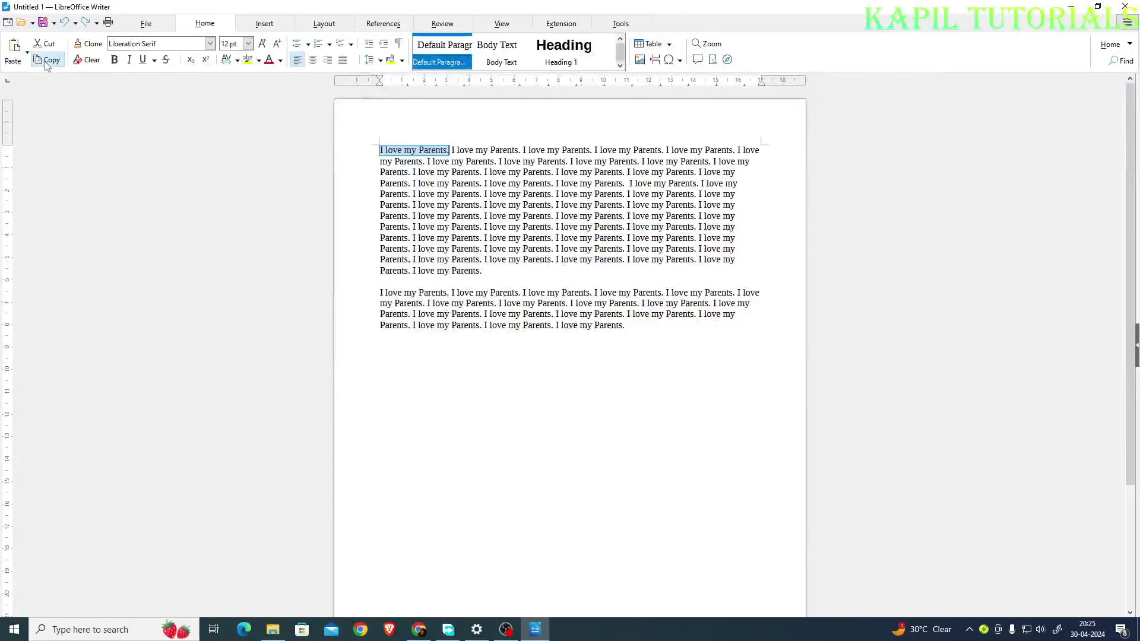
Insert two line breaks before the first paragraph and paste the copied sentence on the empty first line as a title.
{"action": "left_click", "coordinate": [381, 150]}
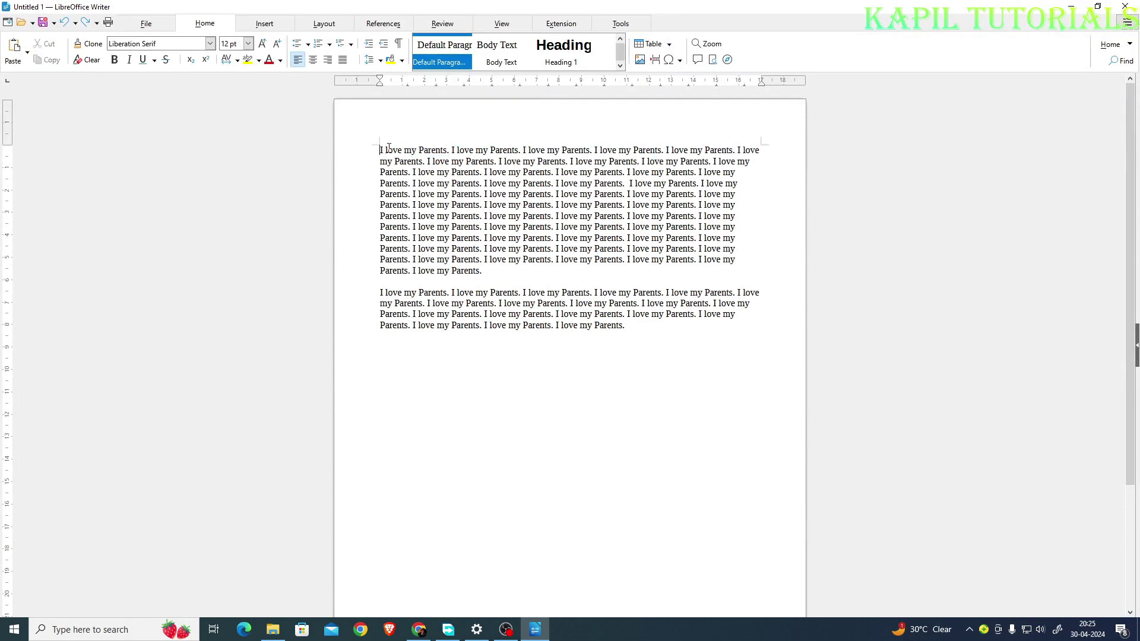
{"action": "key", "text": "Return"}
{"action": "key", "text": "Return"}
{"action": "left_click", "coordinate": [419, 144]}
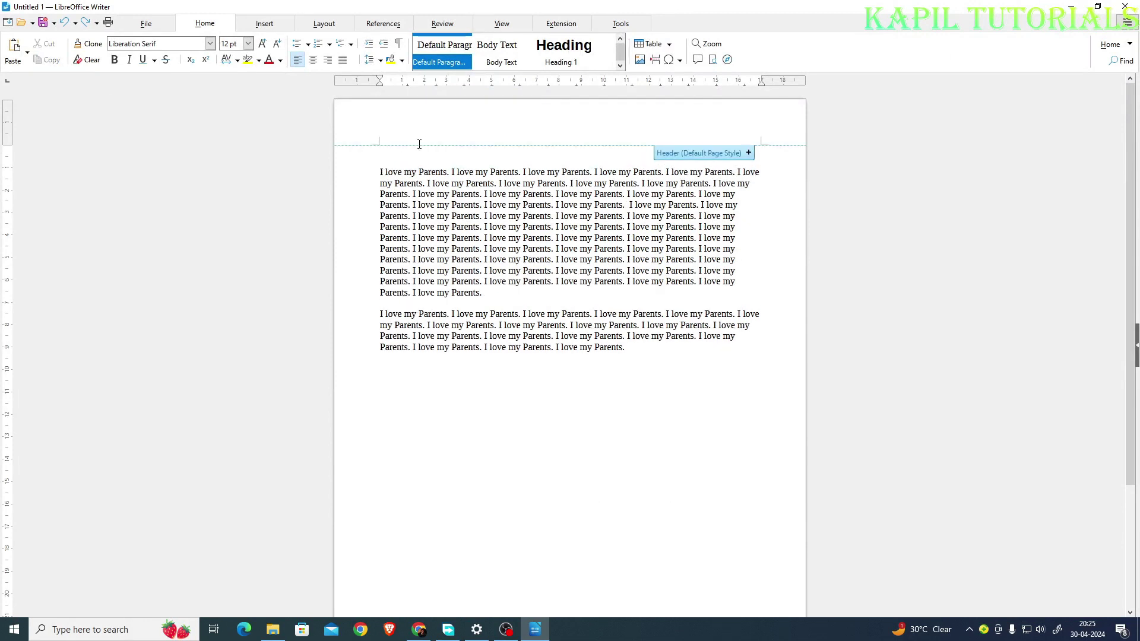
{"action": "key", "text": "ctrl+v"}
Centre the title line "I love my Parents." and make it bold.
{"action": "left_click_drag", "start_coordinate": [455, 150], "coordinate": [383, 160]}
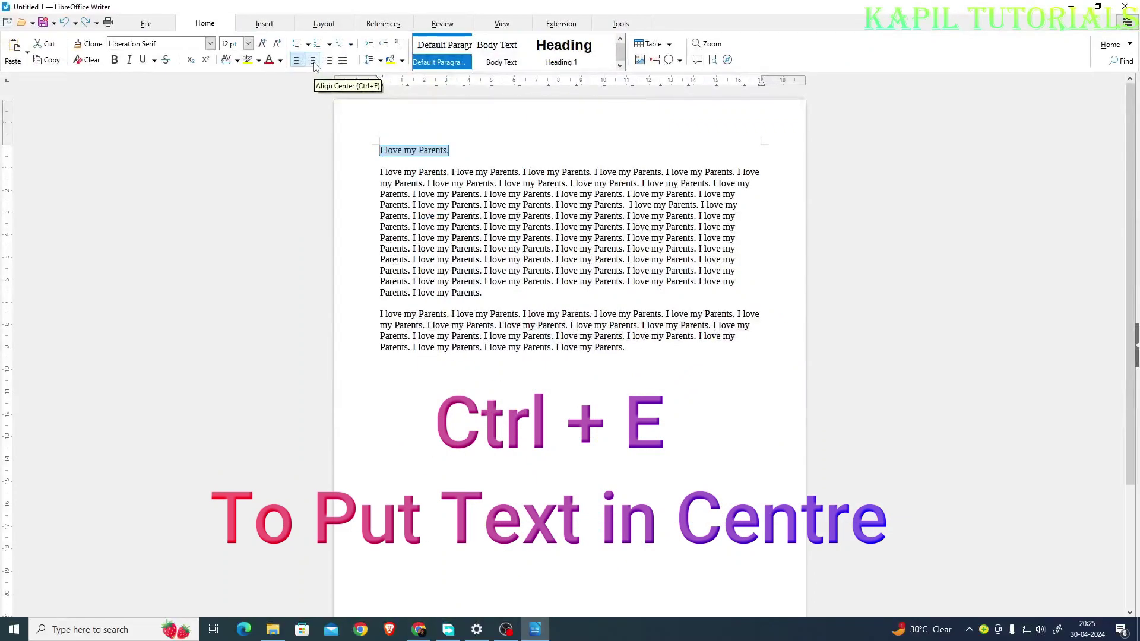
{"action": "key", "text": "ctrl+e"}
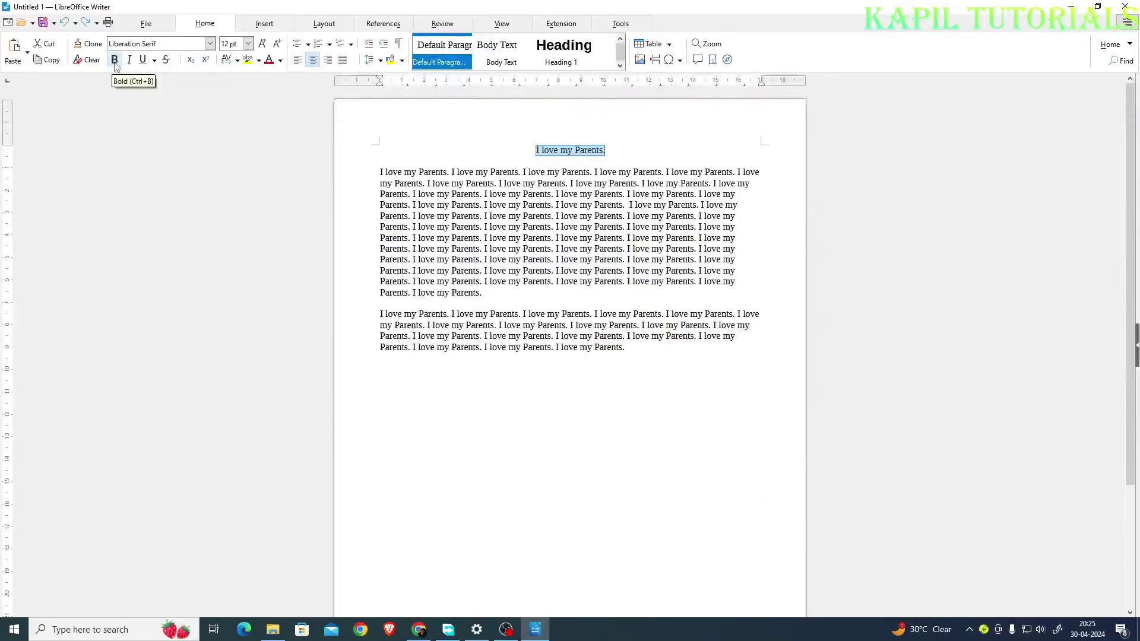
{"action": "left_click", "coordinate": [115, 63]}
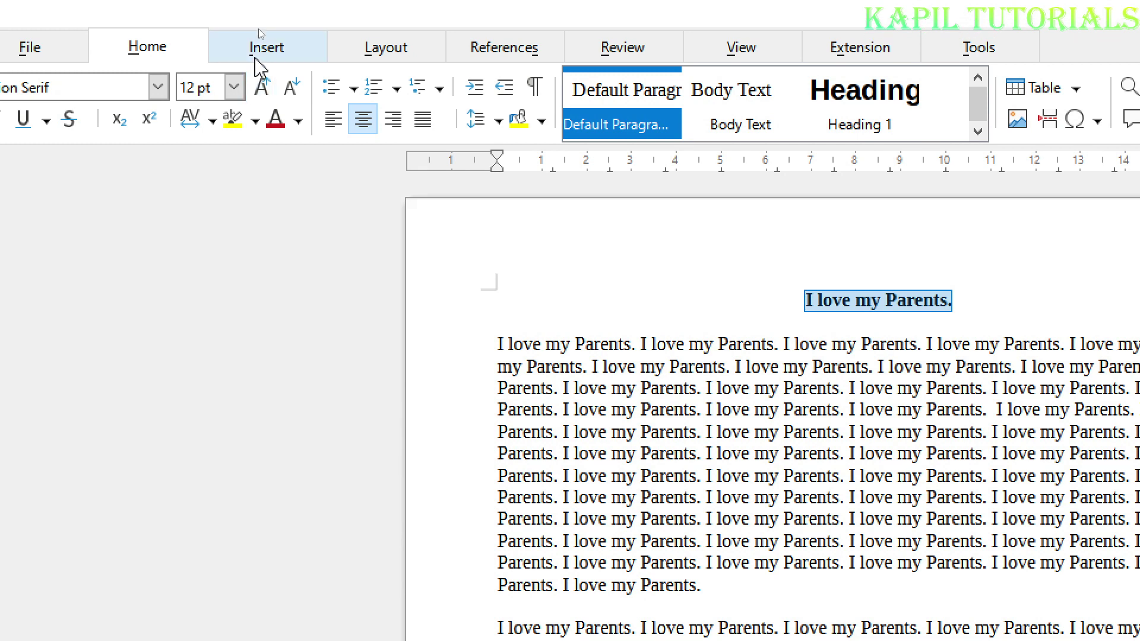
Increase the title's font size to 22 pt.
{"action": "left_click", "coordinate": [264, 90]}
{"action": "left_click", "coordinate": [264, 90]}
{"action": "left_click", "coordinate": [264, 90]}
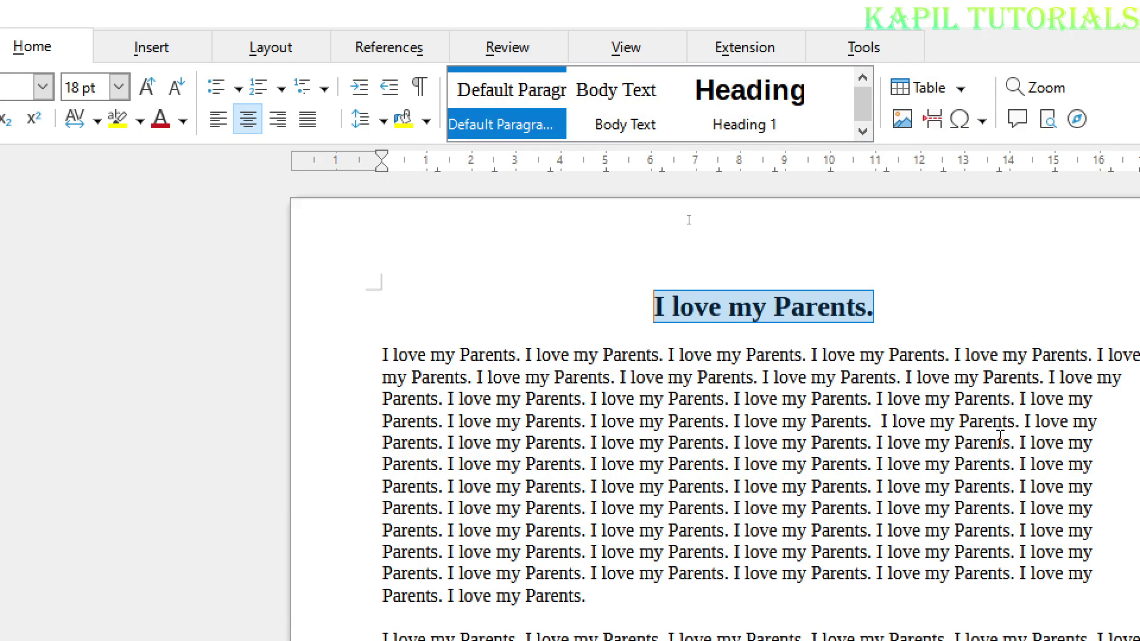
{"action": "key", "text": "ctrl+bracketright"}
{"action": "key", "text": "ctrl+bracketright"}
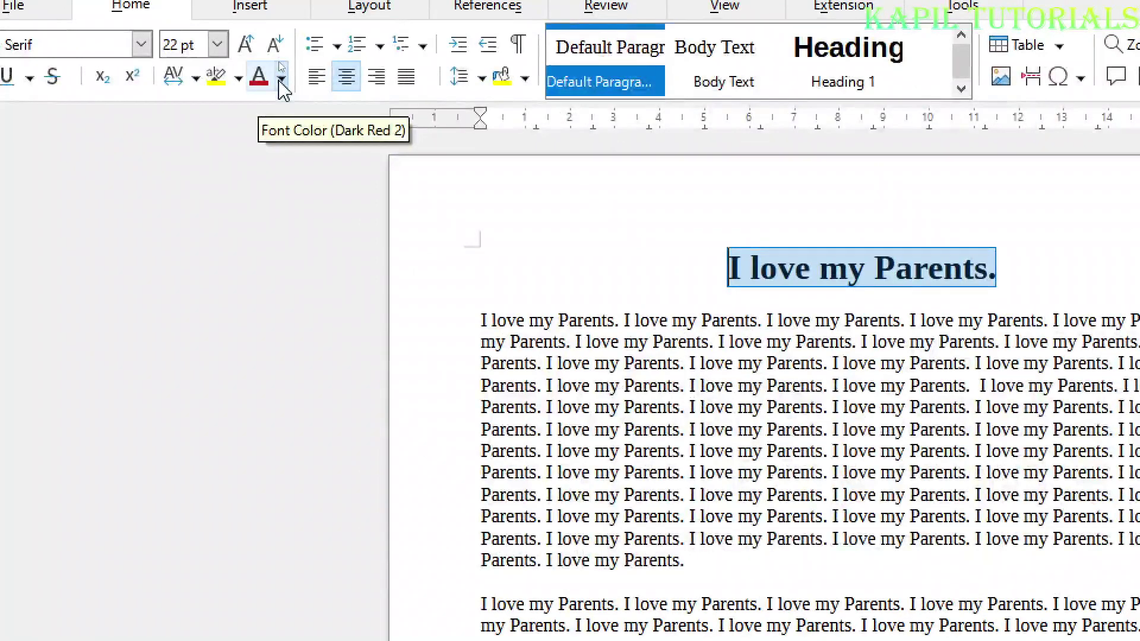
Set the title's font color to red from the standard palette and open the custom color picker for it.
{"action": "left_click", "coordinate": [280, 60]}
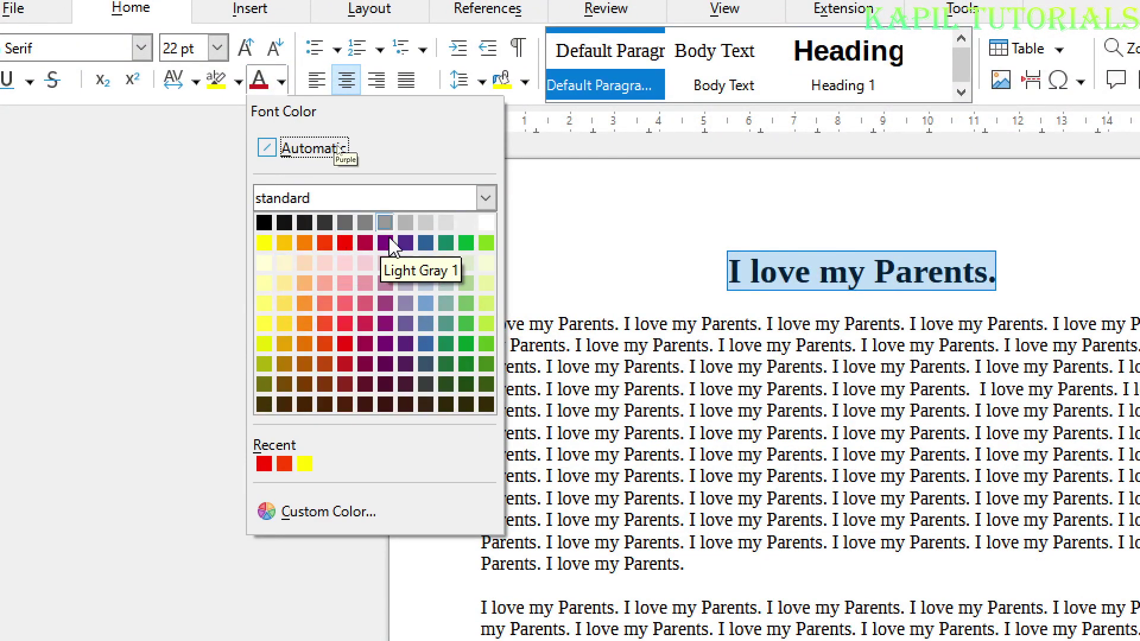
{"action": "left_click", "coordinate": [347, 245]}
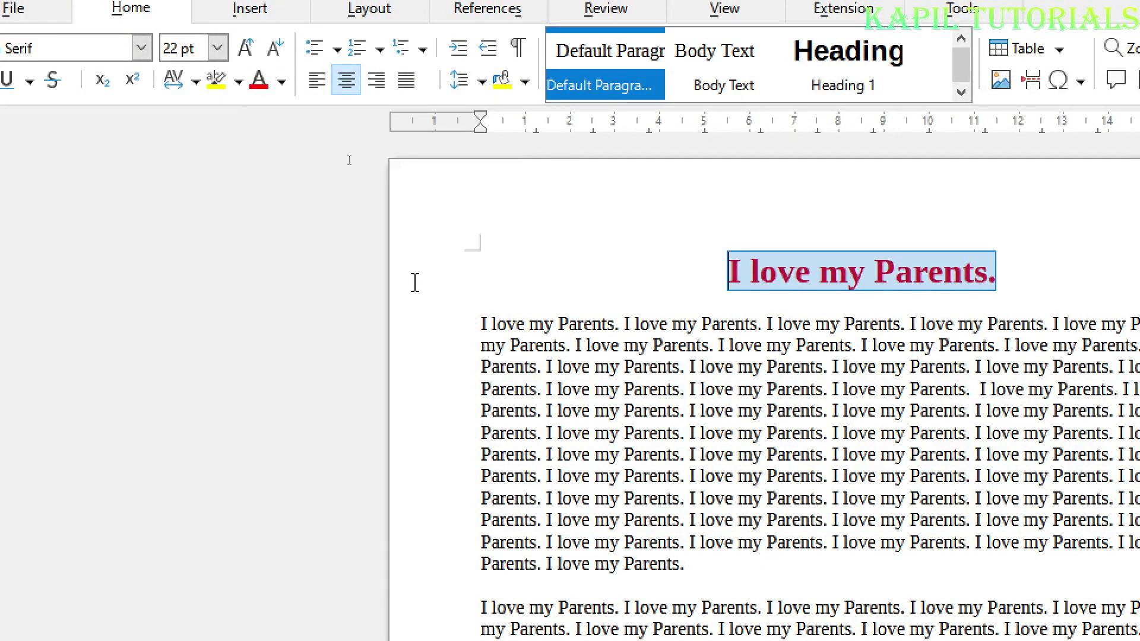
{"action": "left_click", "coordinate": [281, 93]}
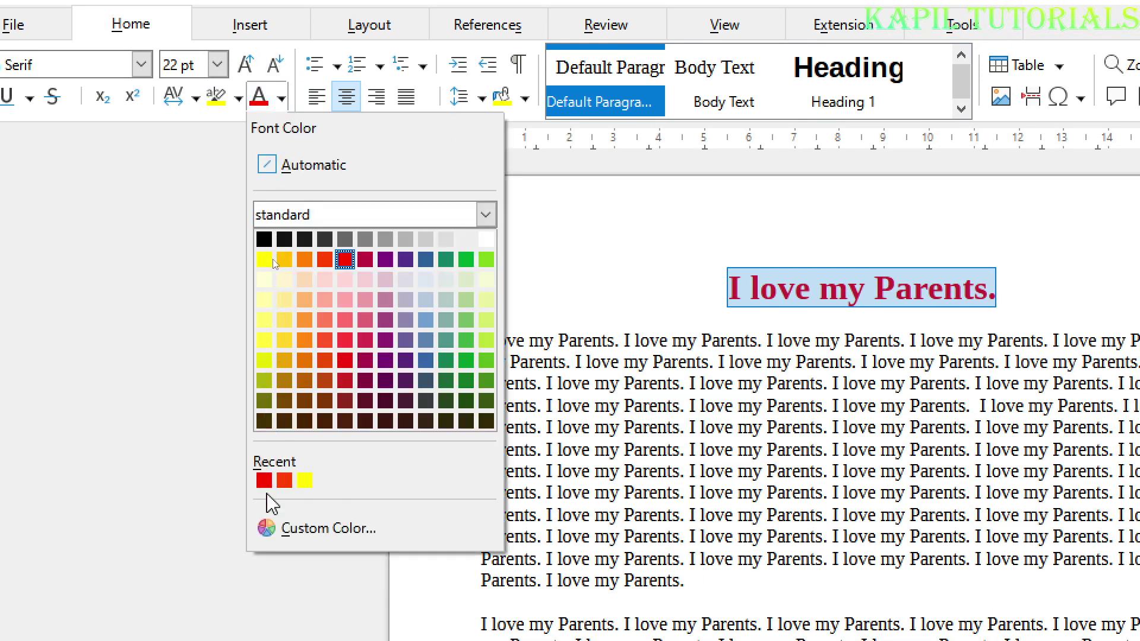
{"action": "left_click", "coordinate": [285, 531]}
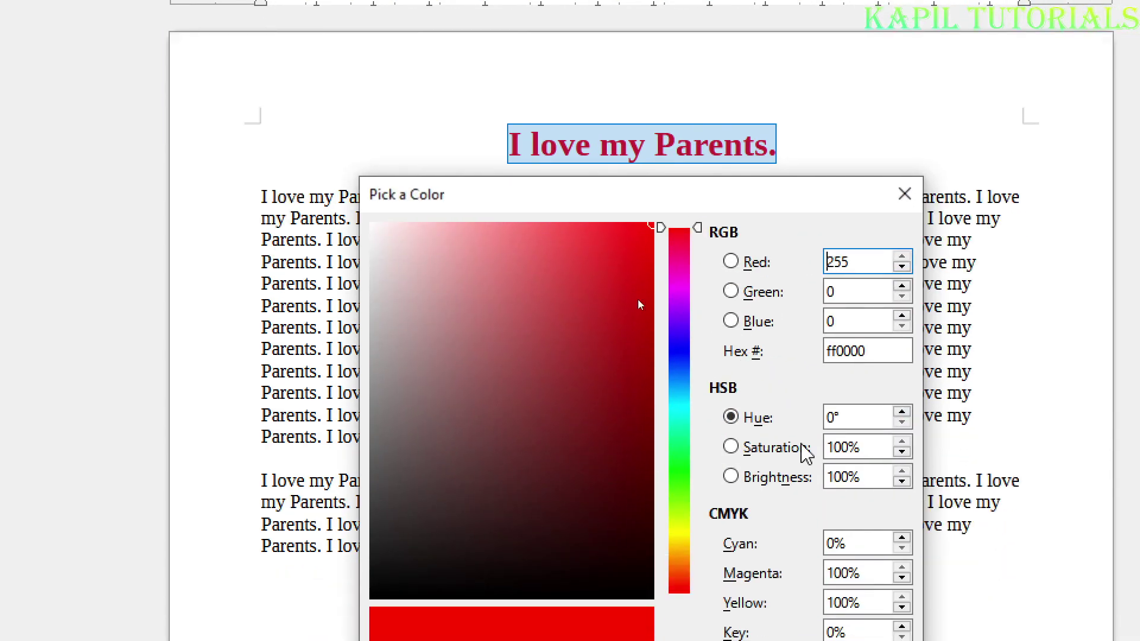
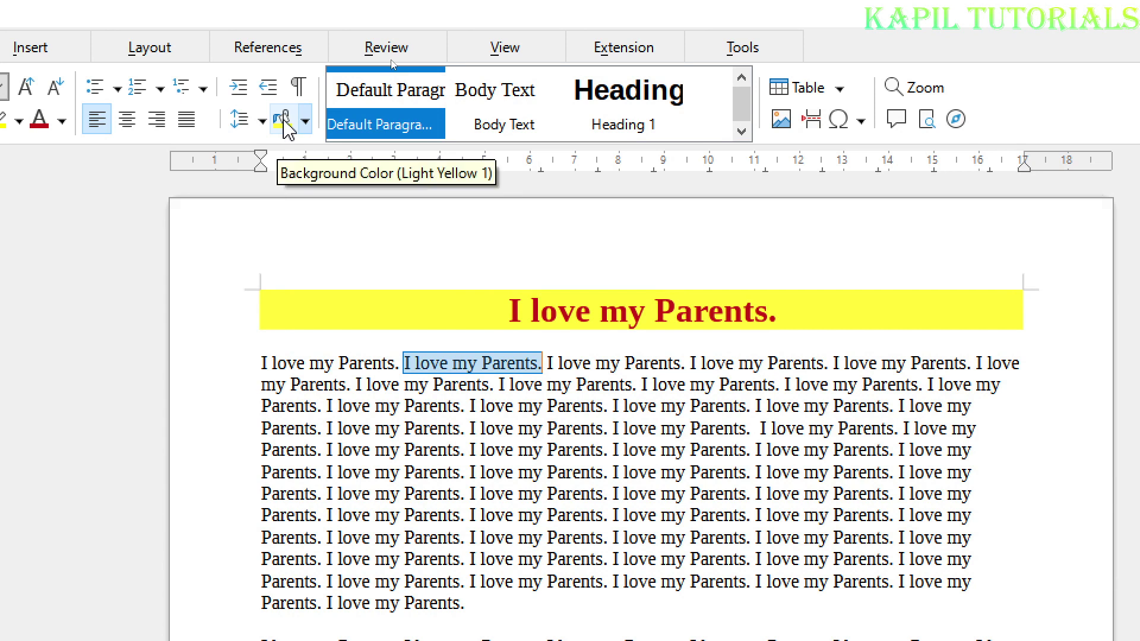
Try the Light Yellow 1 background color on the first body paragraph and undo it.
{"action": "left_click", "coordinate": [282, 120]}
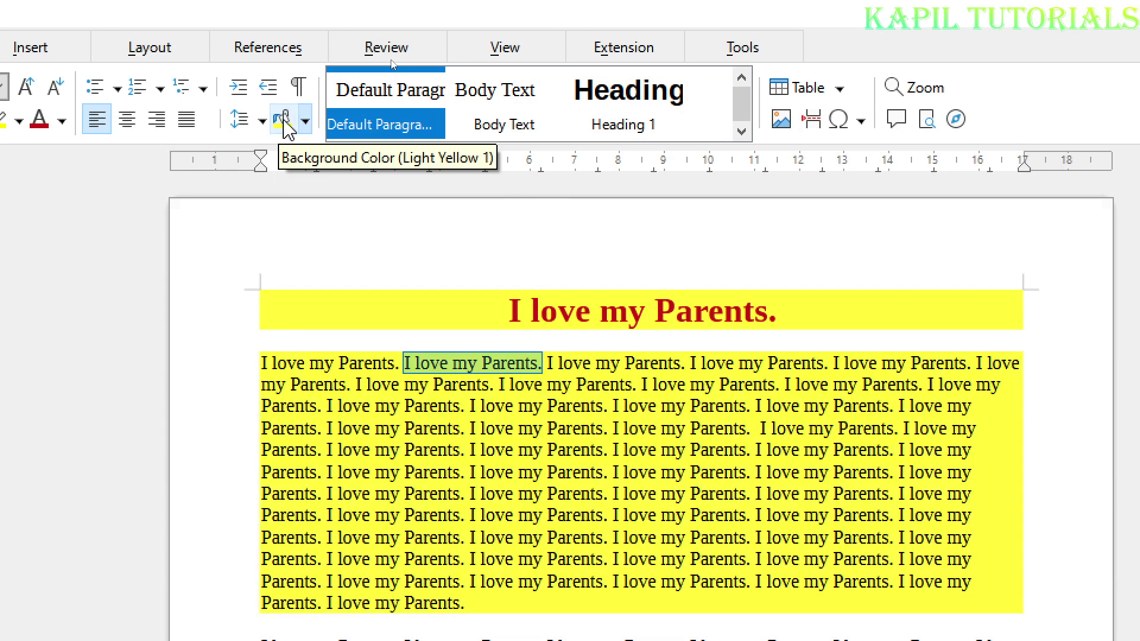
{"action": "key", "text": "ctrl+z"}
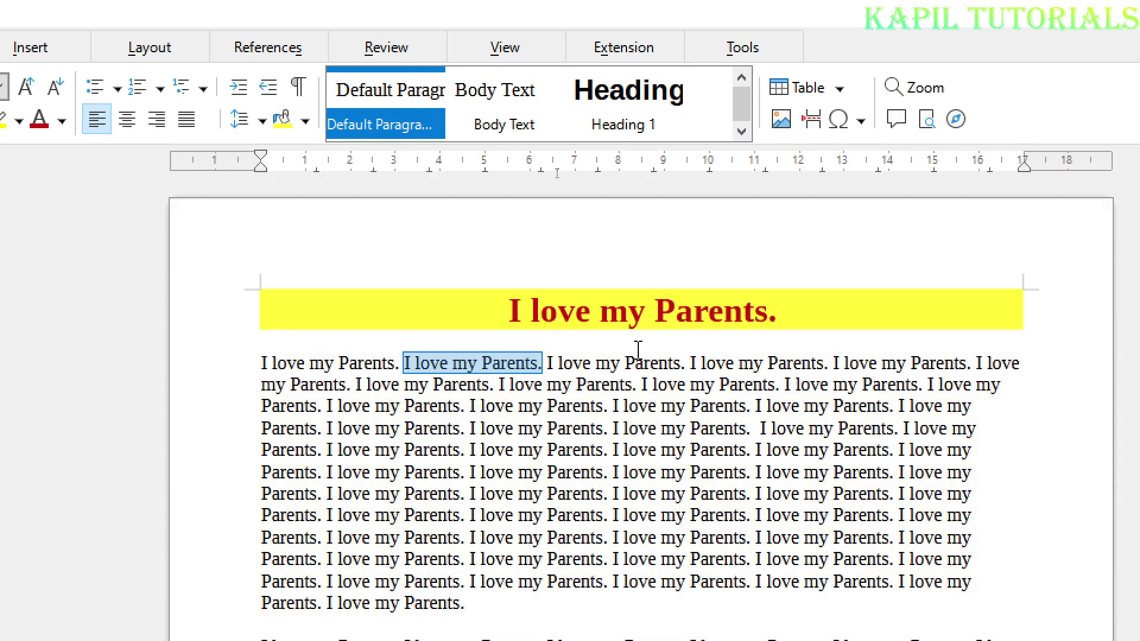
{"action": "left_click", "coordinate": [593, 311]}
Give the first body paragraph a custom light green background color with hex value b7f6d7.
{"action": "left_click_drag", "start_coordinate": [551, 366], "coordinate": [684, 382]}
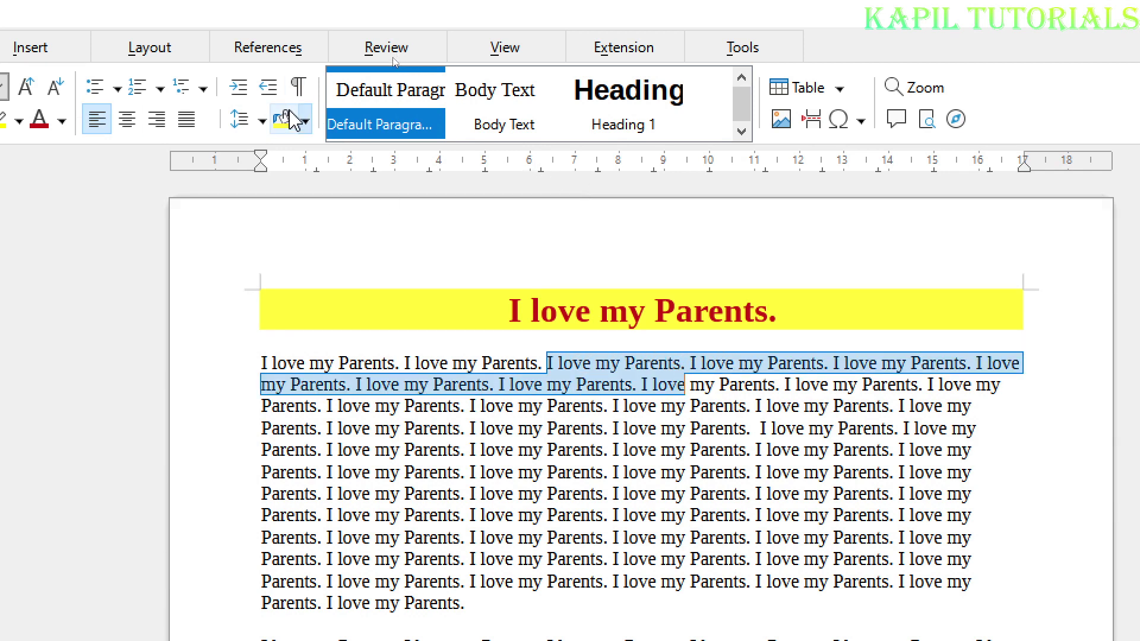
{"action": "left_click", "coordinate": [305, 123]}
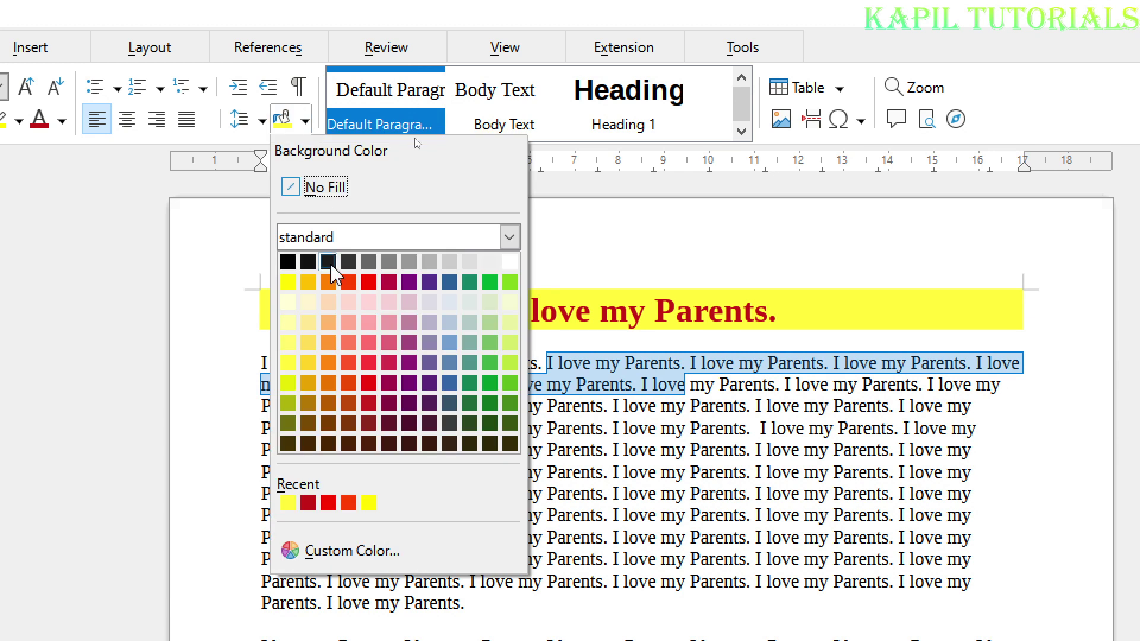
{"action": "left_click", "coordinate": [323, 551]}
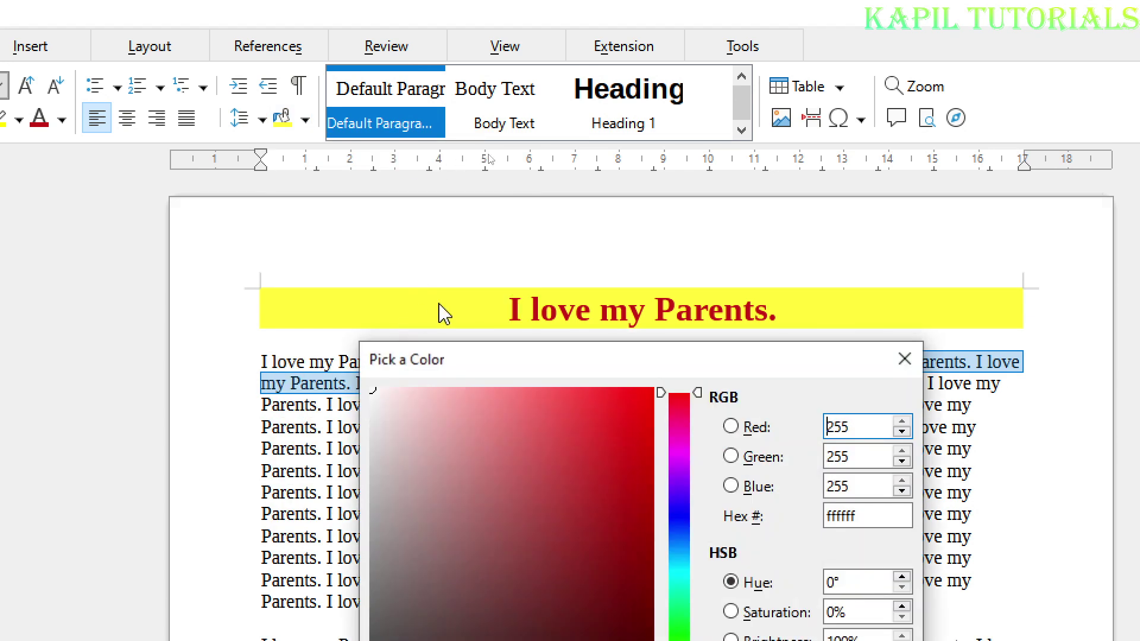
{"action": "left_click_drag", "start_coordinate": [680, 516], "coordinate": [680, 508]}
{"action": "left_click", "coordinate": [624, 442]}
{"action": "left_click", "coordinate": [626, 434]}
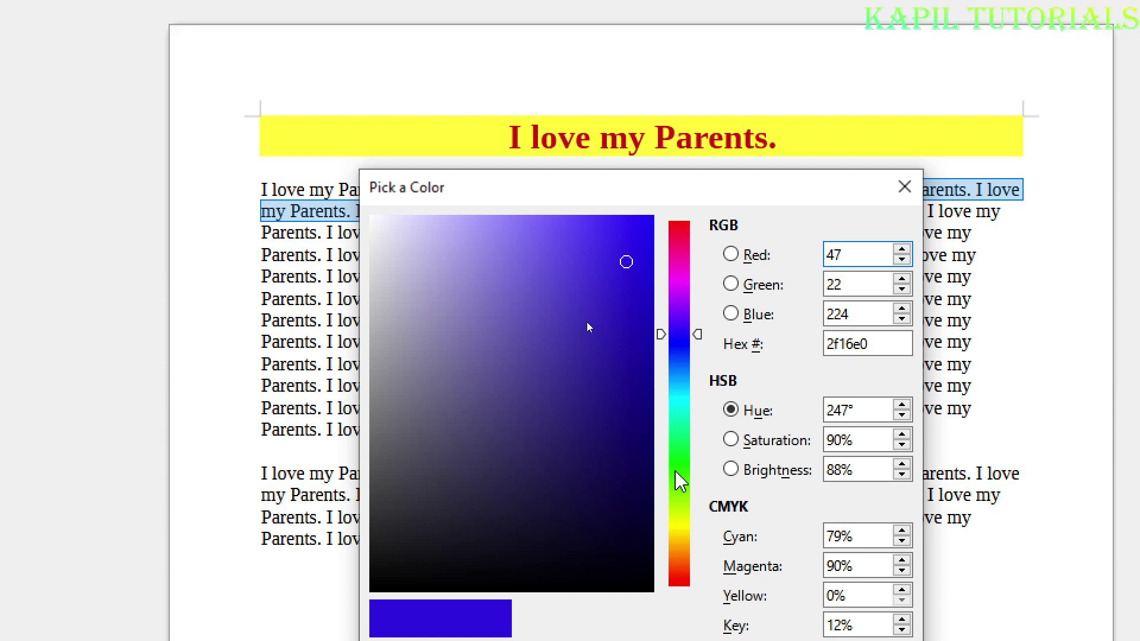
{"action": "left_click", "coordinate": [682, 438]}
{"action": "left_click", "coordinate": [485, 229]}
{"action": "left_click_drag", "start_coordinate": [485, 229], "coordinate": [442, 229]}
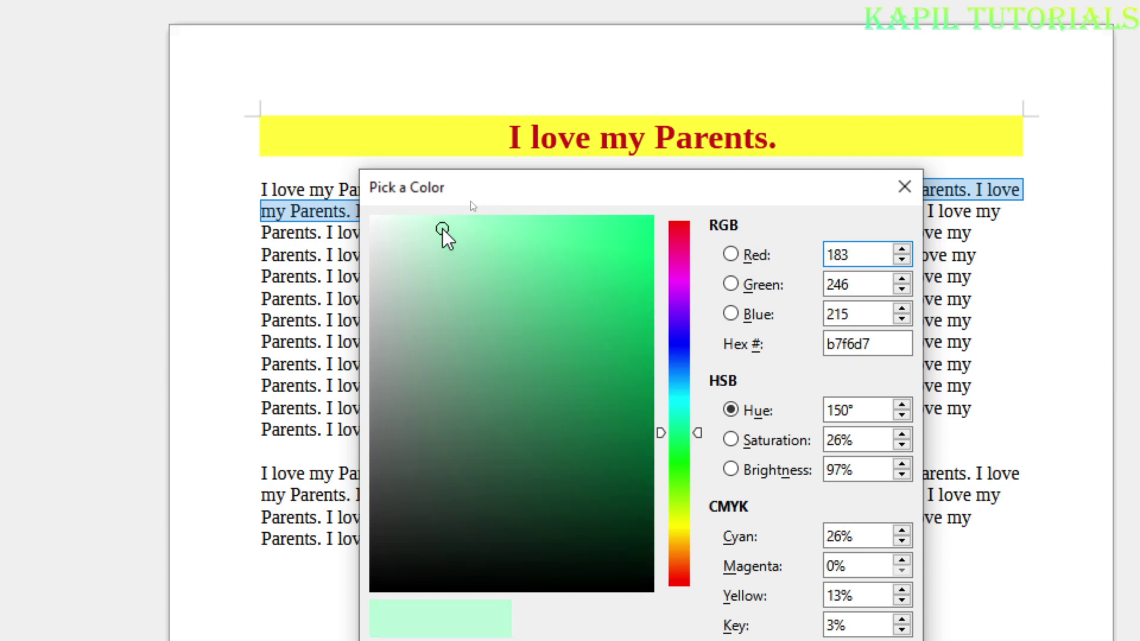
{"action": "left_click", "coordinate": [757, 516]}
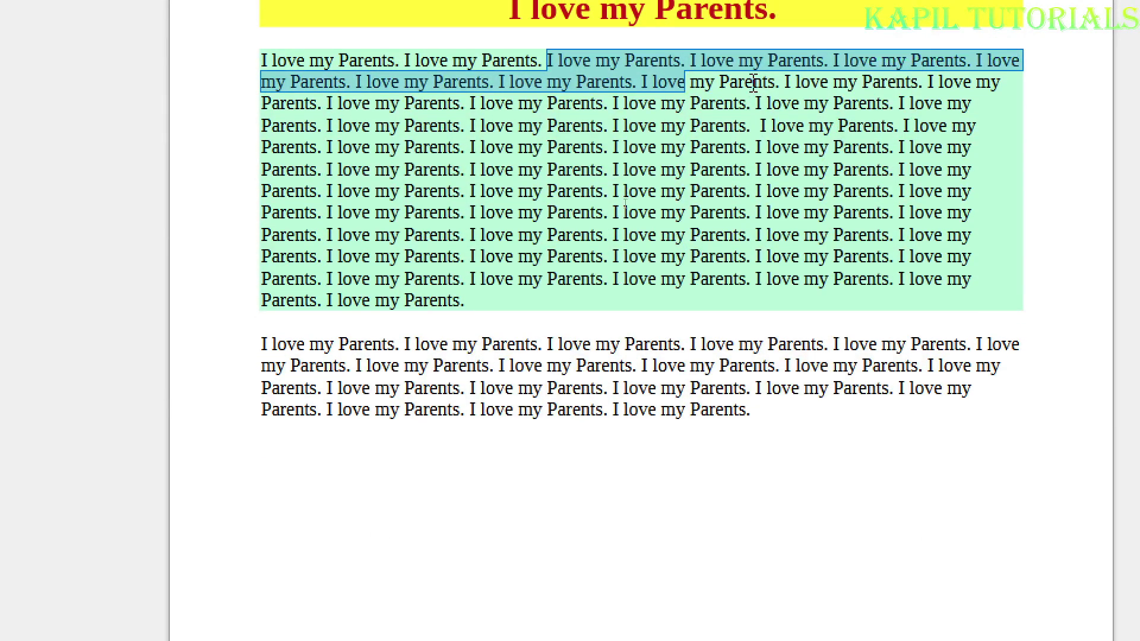
{"action": "left_click", "coordinate": [677, 92]}
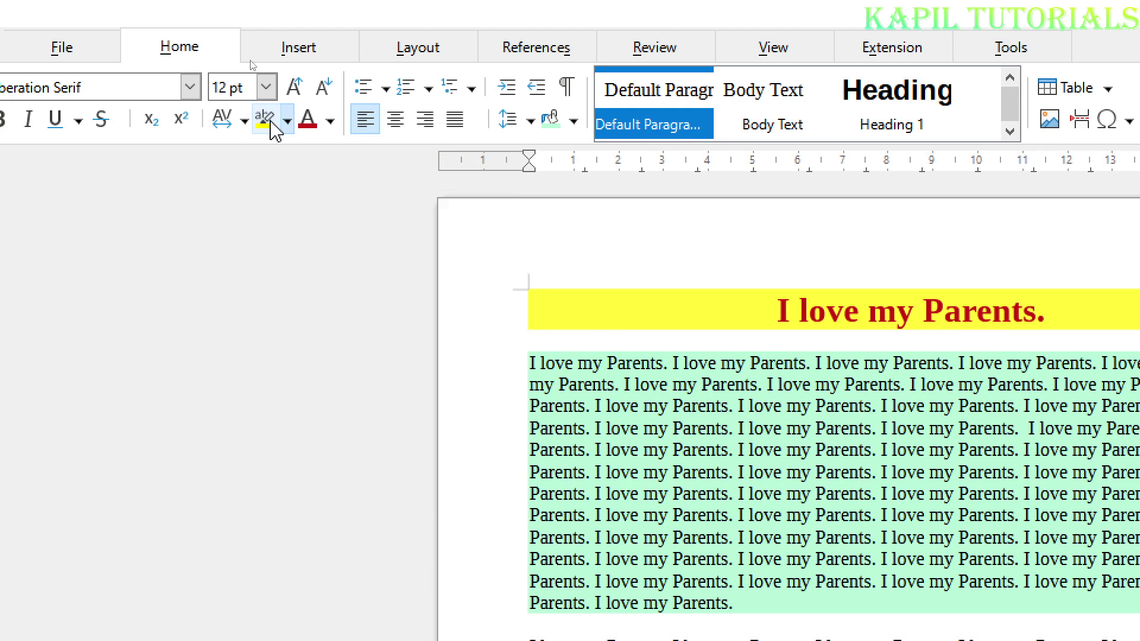
Highlight the second complete sentence in the third line of the first body paragraph in yellow.
{"action": "left_click", "coordinate": [845, 313]}
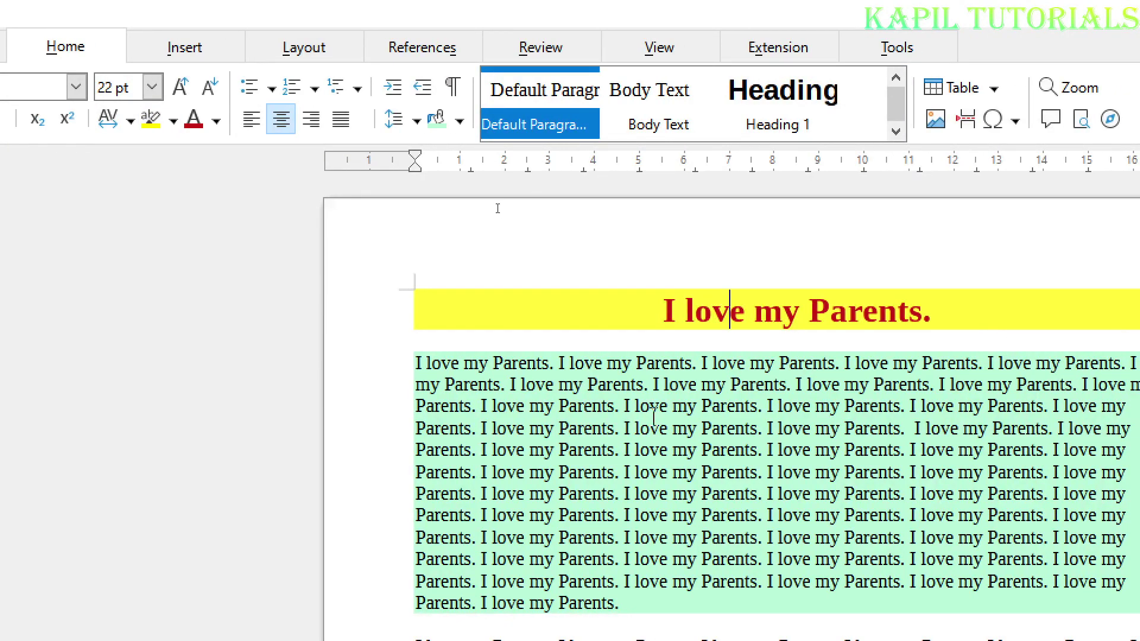
{"action": "left_click_drag", "start_coordinate": [623, 406], "coordinate": [761, 407]}
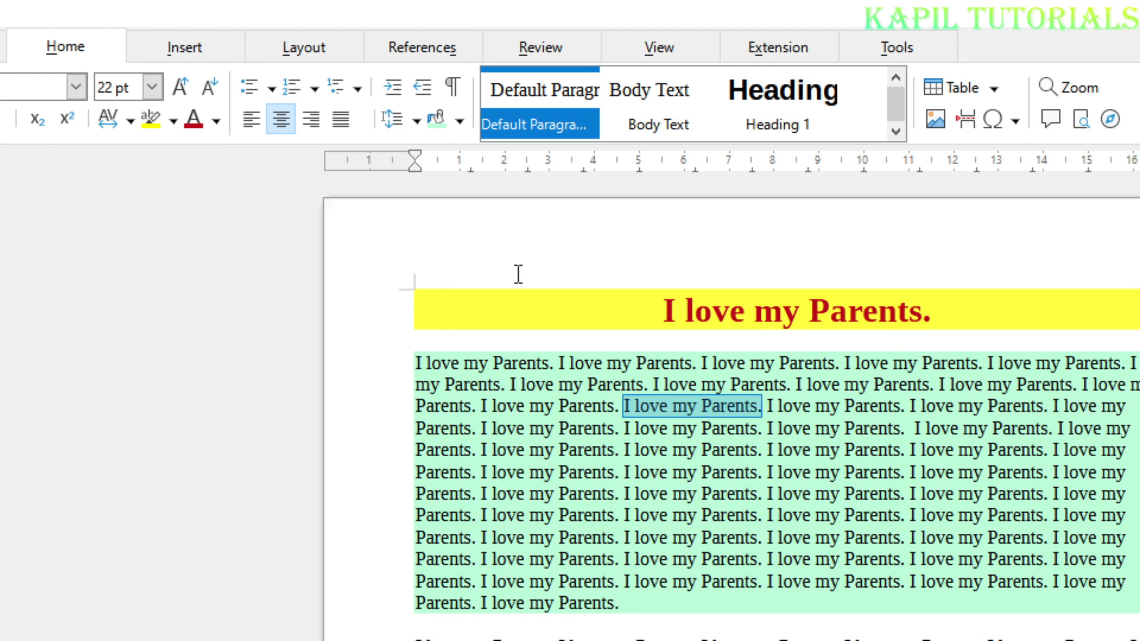
{"action": "left_click", "coordinate": [156, 122]}
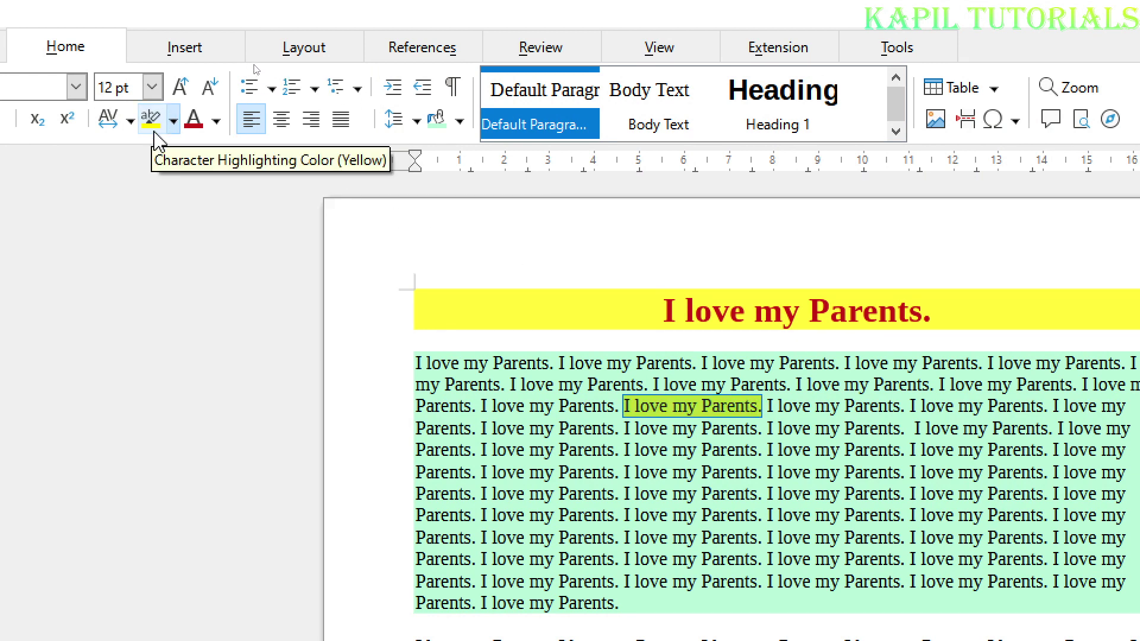
{"action": "left_click", "coordinate": [767, 493]}
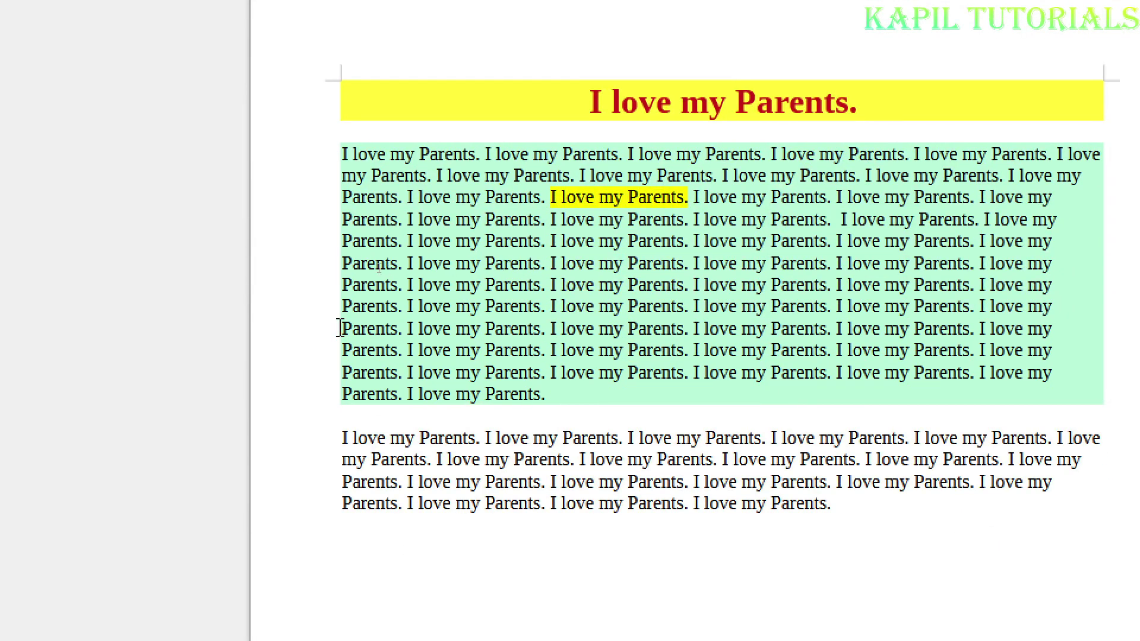
Highlight the ninth line of the first body paragraph and the tenth up to its second full sentence in yellow.
{"action": "left_click_drag", "start_coordinate": [345, 330], "coordinate": [689, 350]}
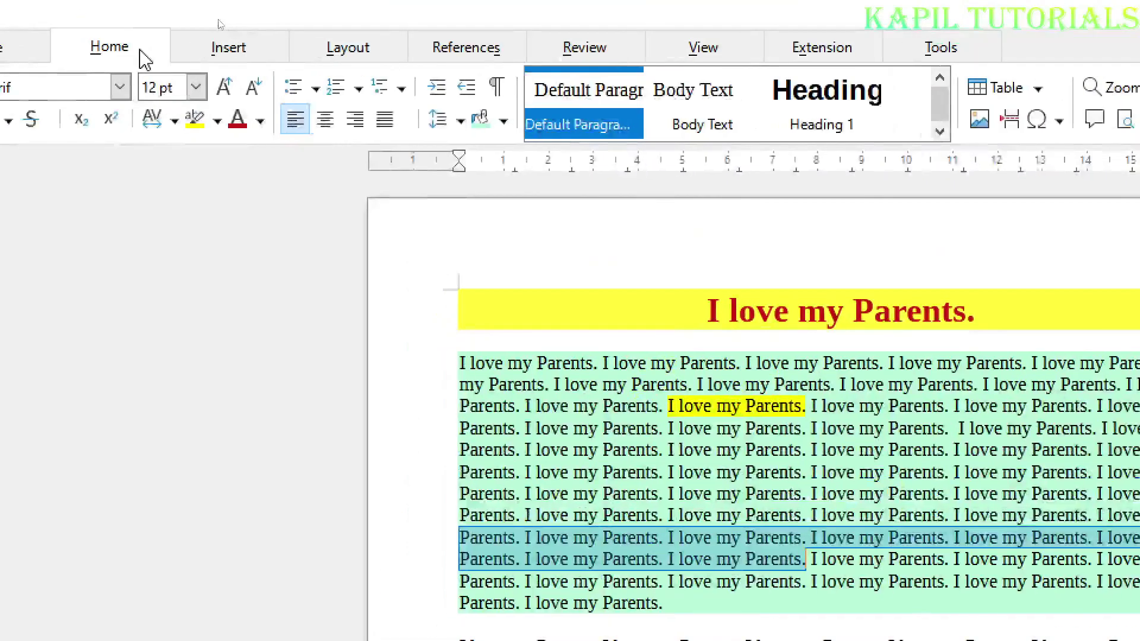
{"action": "left_click", "coordinate": [215, 128]}
{"action": "left_click", "coordinate": [569, 451]}
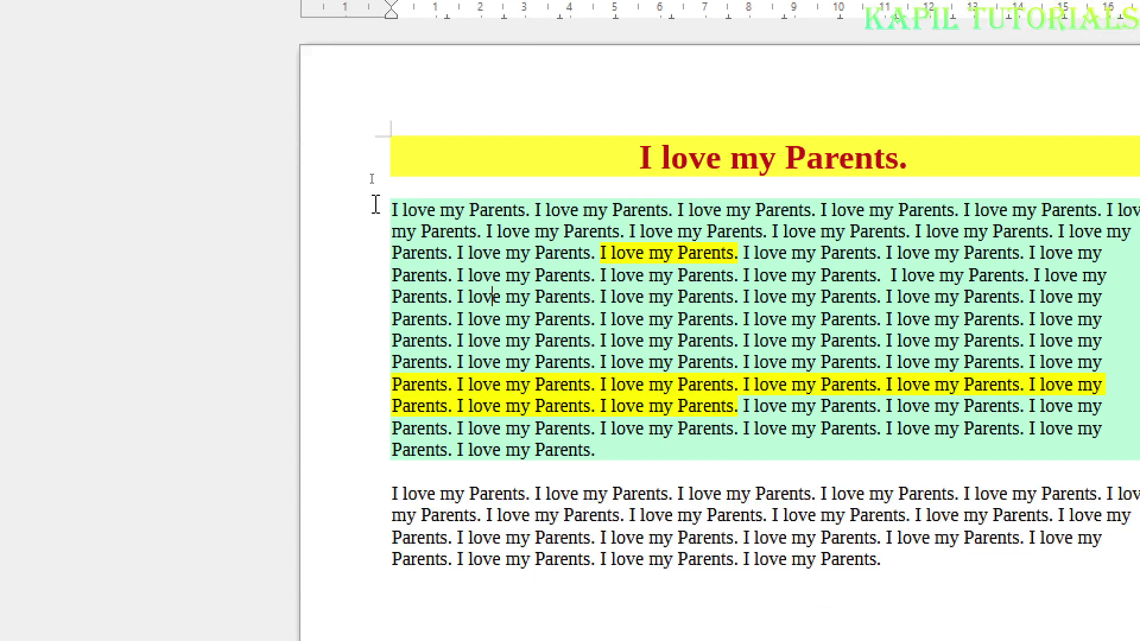
Set the line spacing of the whole first body paragraph to 1.15.
{"action": "left_click_drag", "start_coordinate": [383, 211], "coordinate": [605, 457]}
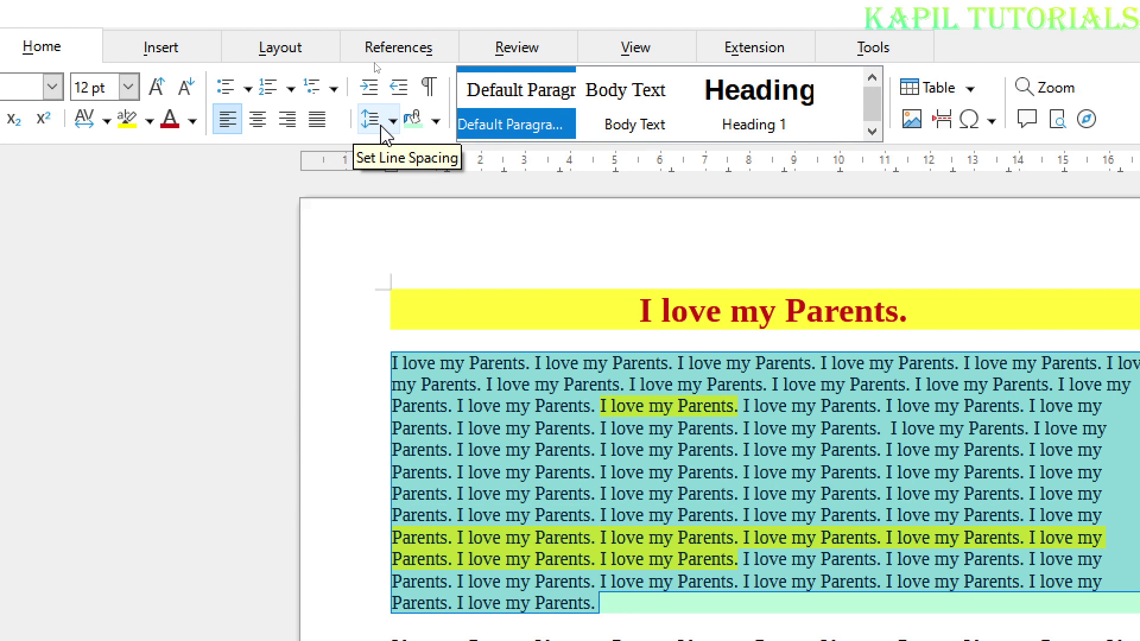
{"action": "left_click", "coordinate": [383, 128]}
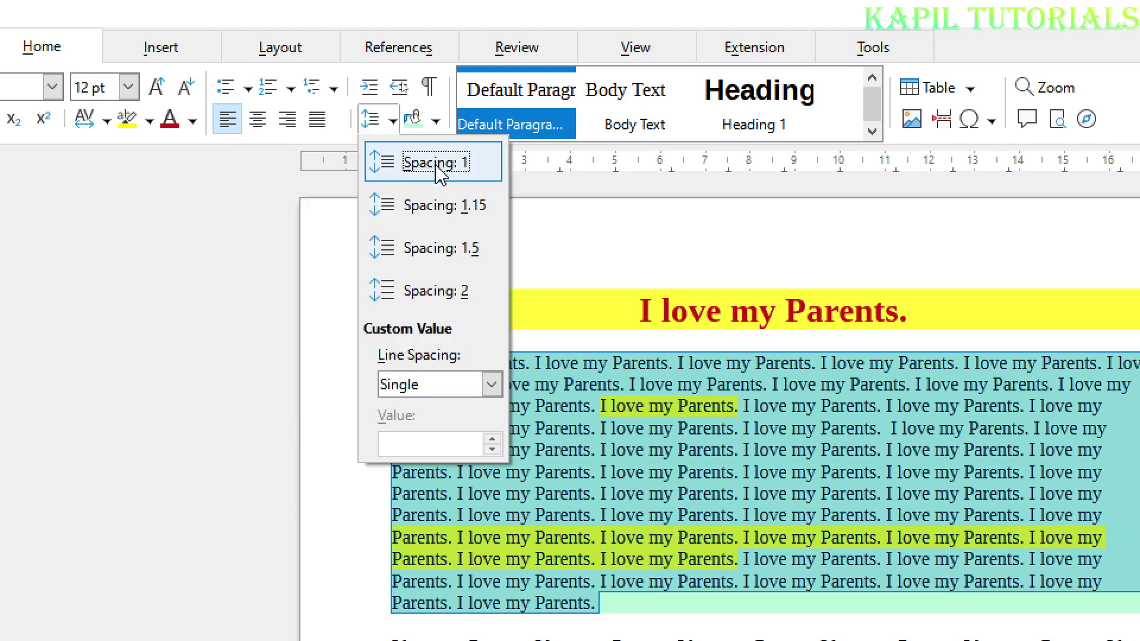
{"action": "left_click", "coordinate": [442, 207]}
Change the first body paragraph's line spacing to 2 and reset it to 1.
{"action": "left_click", "coordinate": [393, 125]}
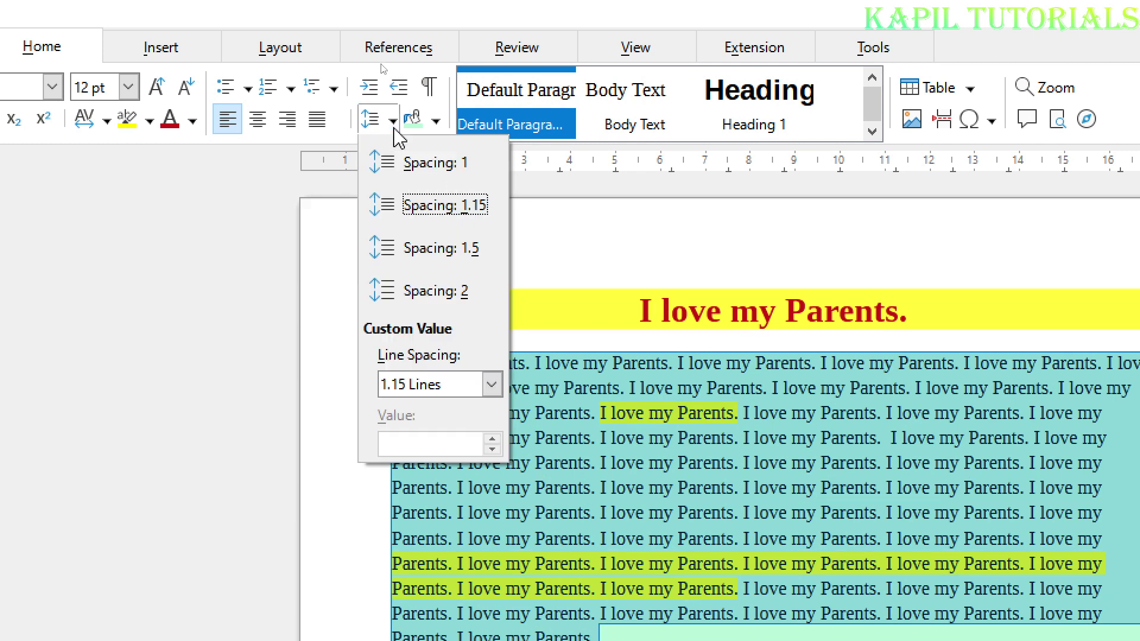
{"action": "left_click", "coordinate": [419, 291]}
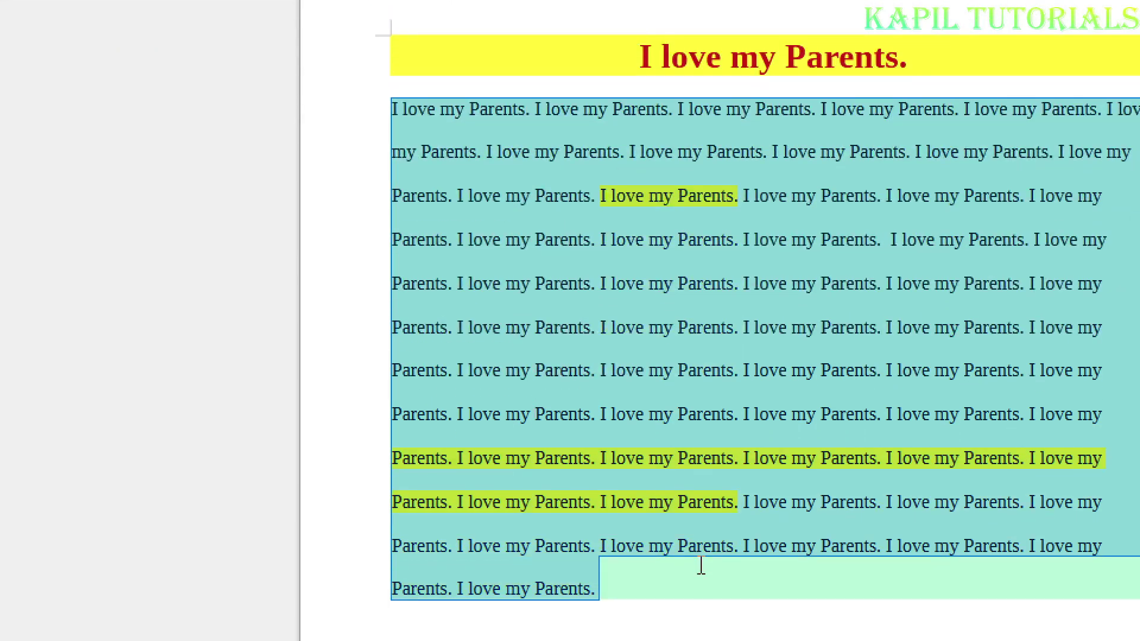
{"action": "scroll", "coordinate": [701, 565], "scroll_direction": "down", "scroll_amount": 2}
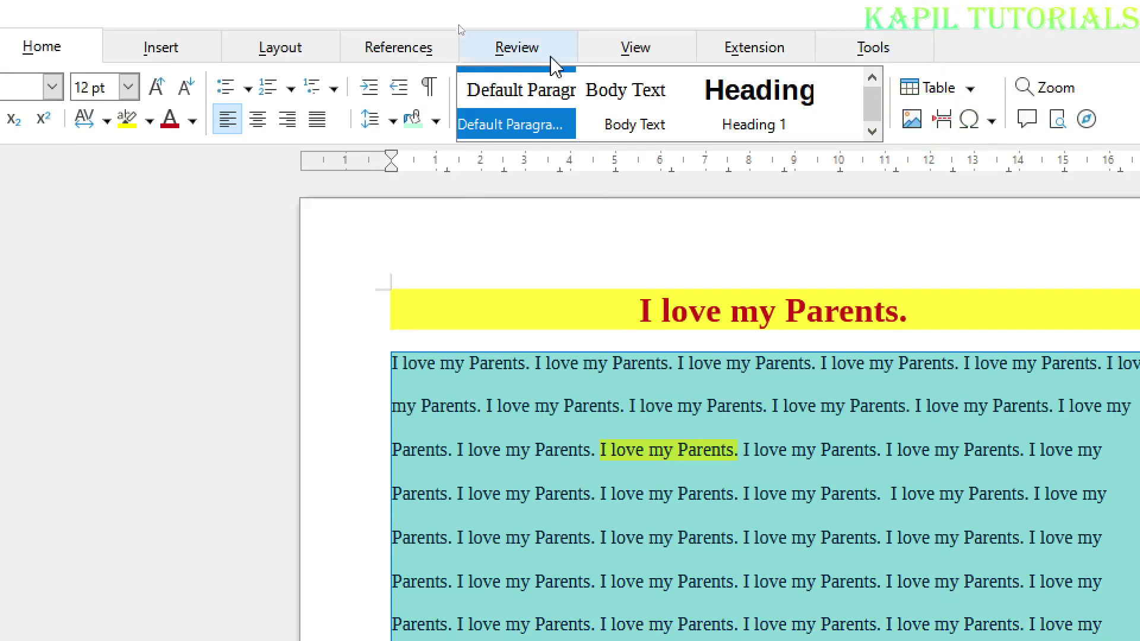
{"action": "left_click", "coordinate": [374, 118]}
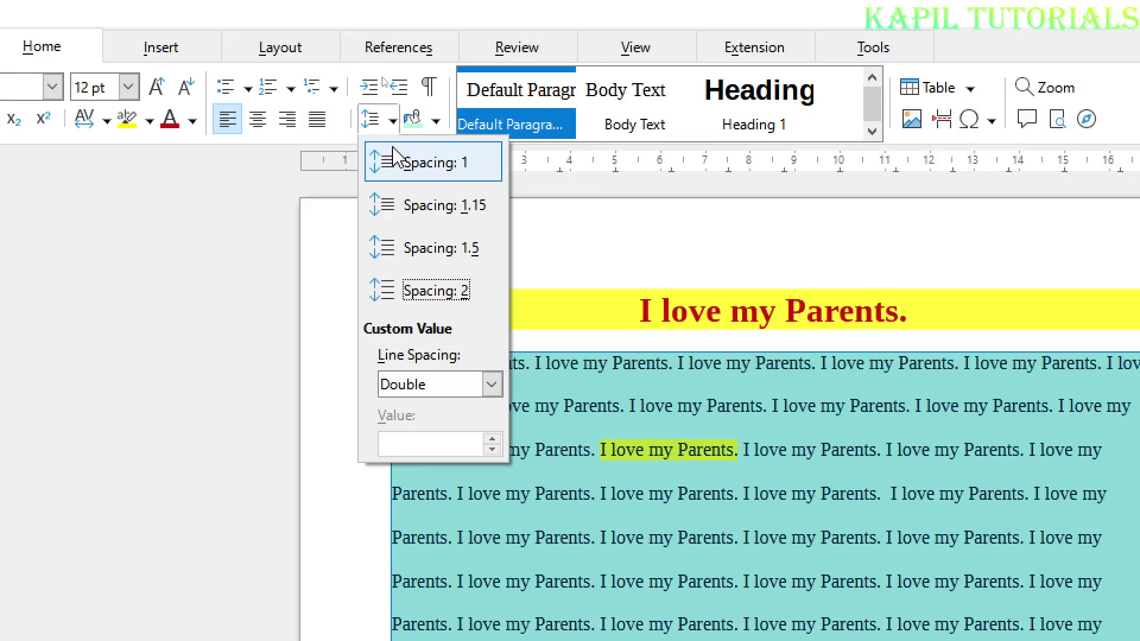
{"action": "left_click", "coordinate": [389, 160]}
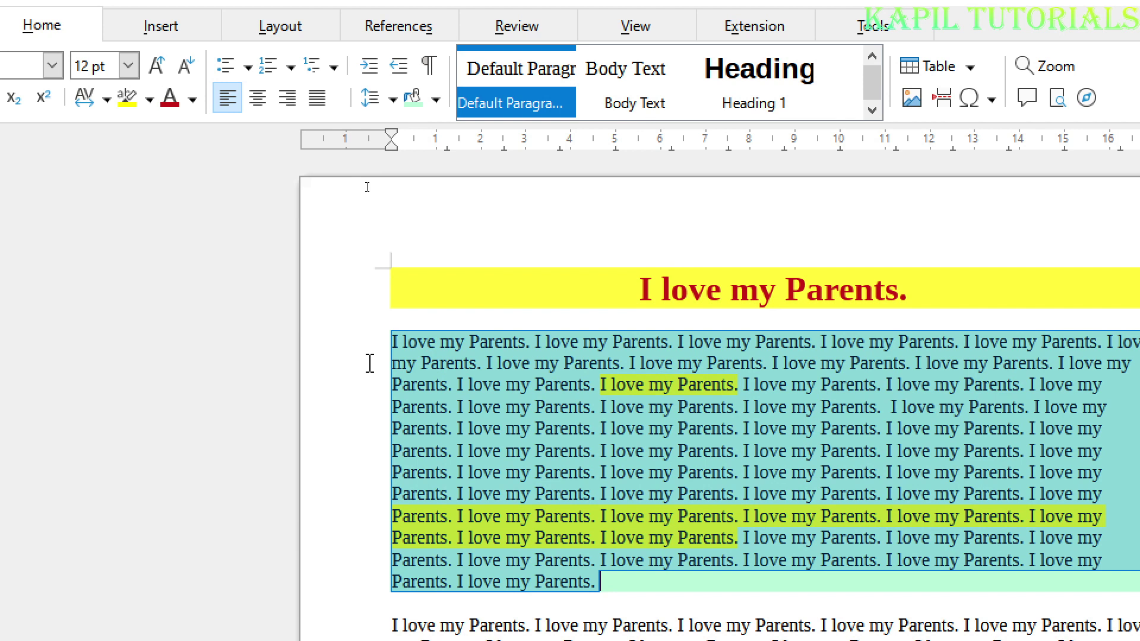
Increase the whole first body paragraph's indent by two levels and decrease it again by two levels.
{"action": "left_click", "coordinate": [426, 341]}
{"action": "left_click_drag", "start_coordinate": [380, 341], "coordinate": [617, 579]}
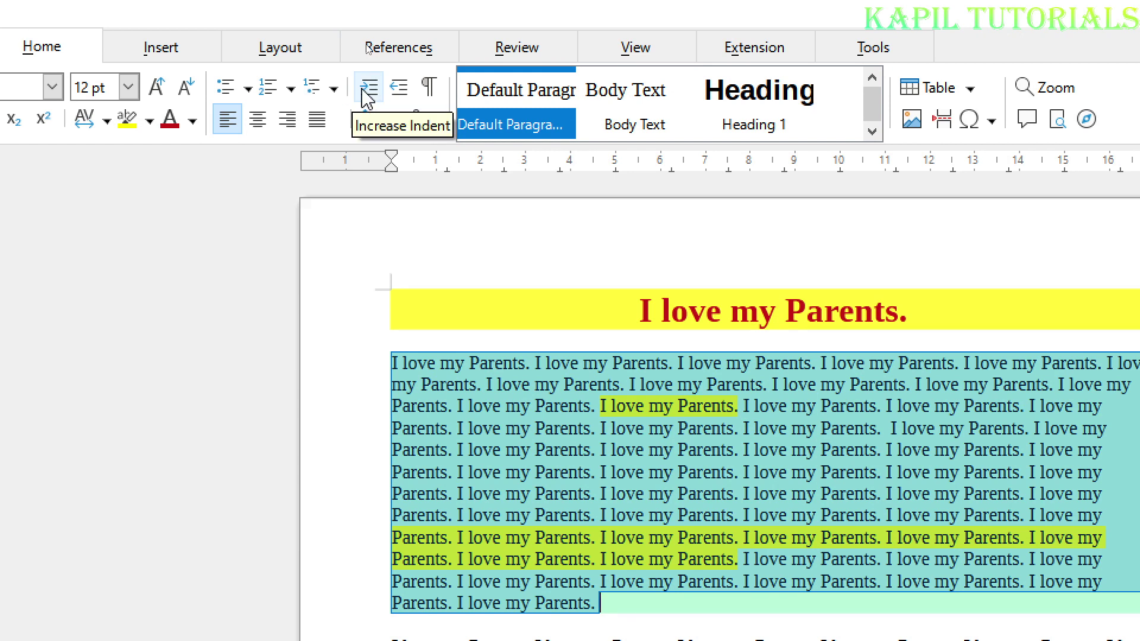
{"action": "left_click", "coordinate": [369, 93]}
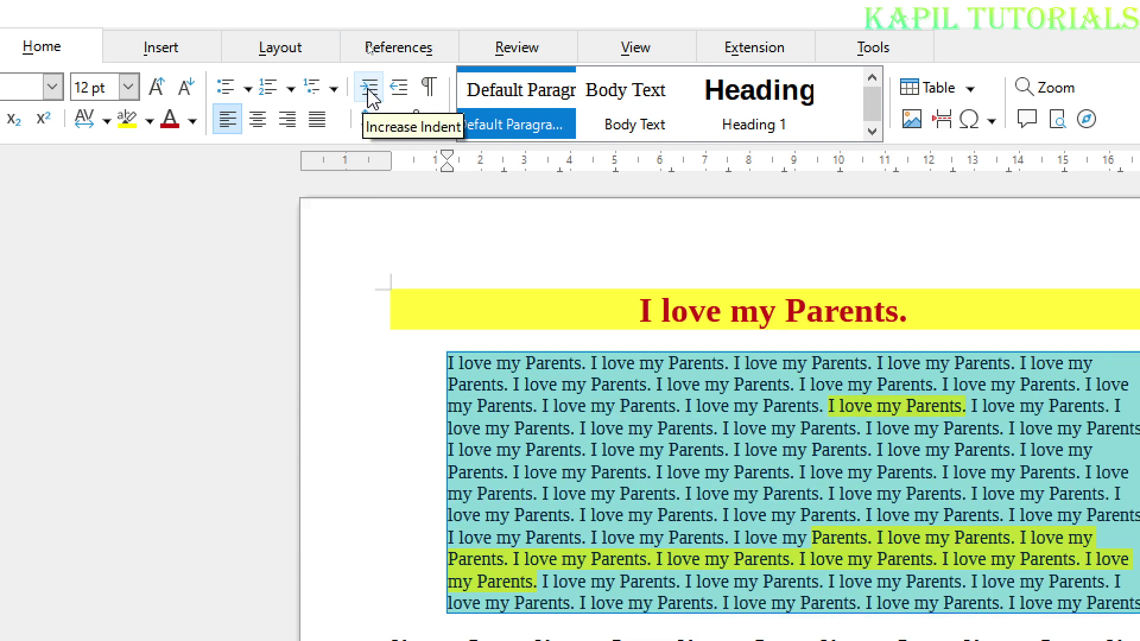
{"action": "left_click", "coordinate": [369, 94]}
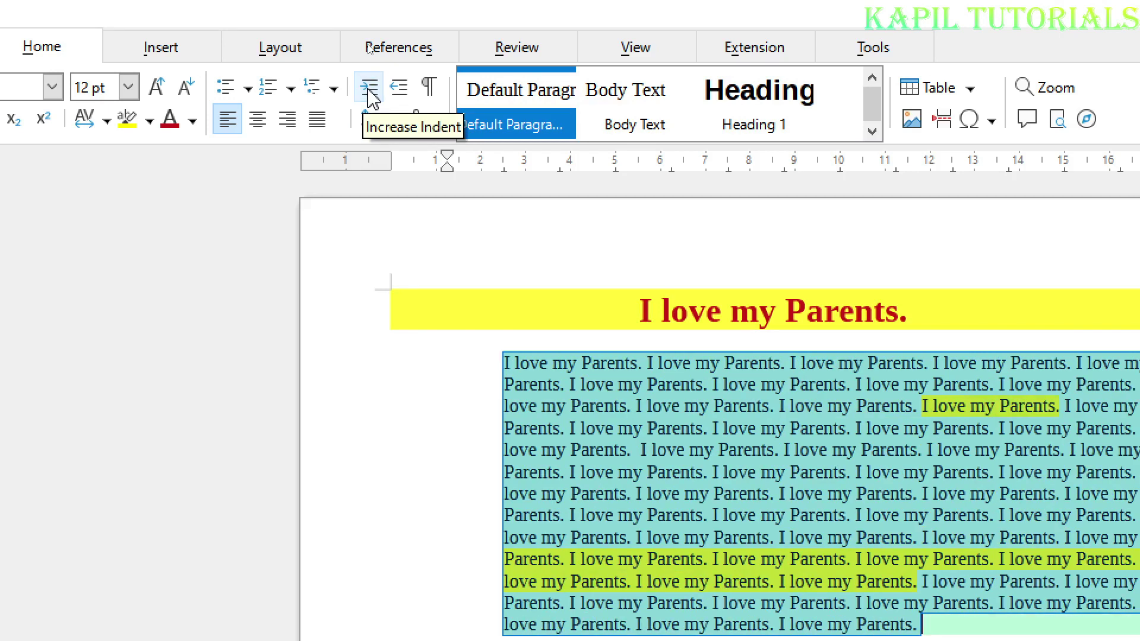
{"action": "left_click", "coordinate": [399, 89]}
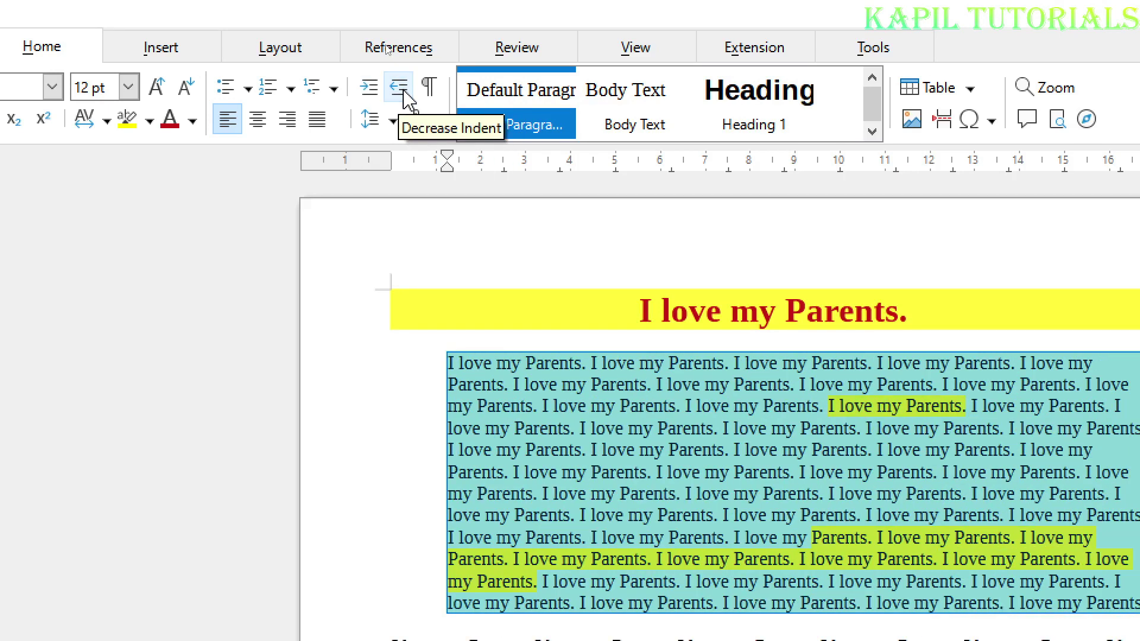
{"action": "left_click", "coordinate": [398, 89]}
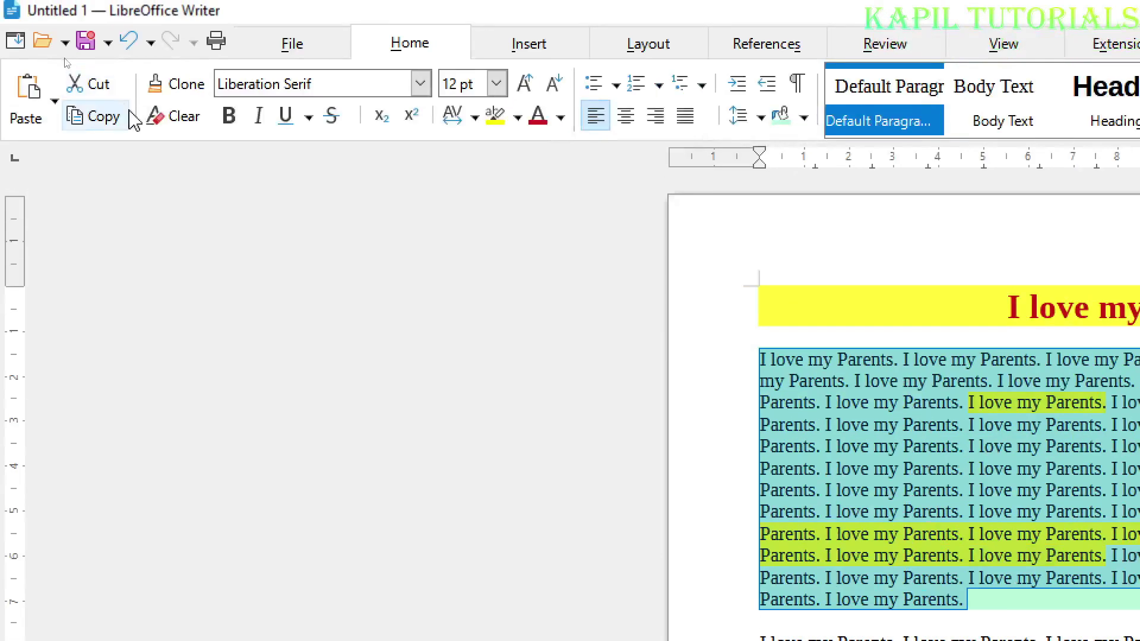
{"action": "left_click", "coordinate": [110, 126]}
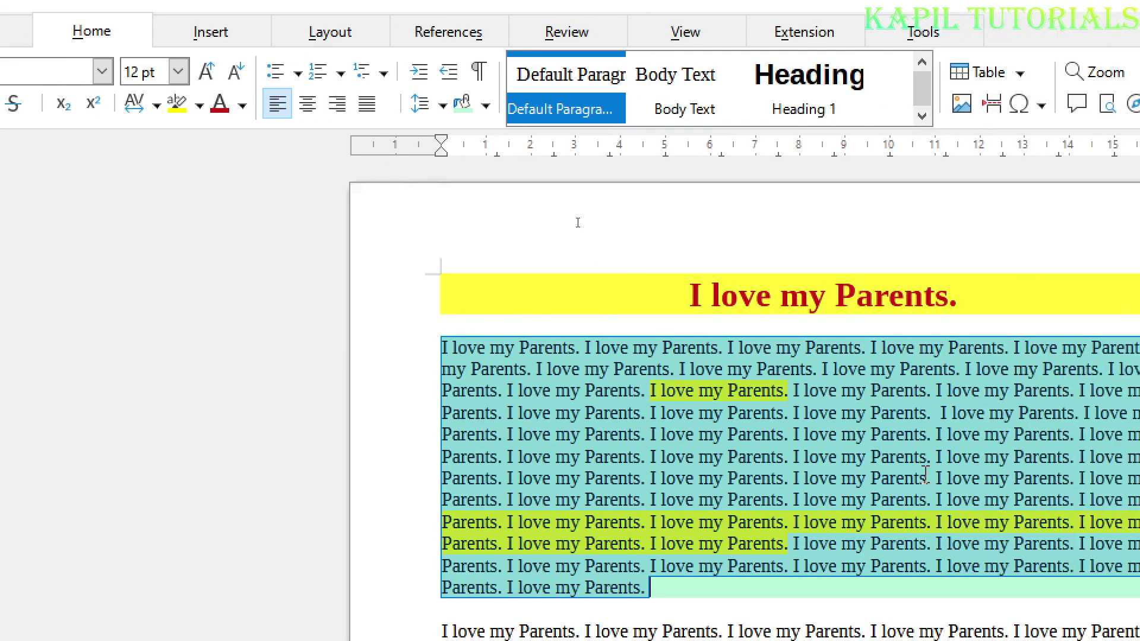
Make the heading "I love my Parents." italic and give it a double underline.
{"action": "left_click_drag", "start_coordinate": [689, 295], "coordinate": [962, 308]}
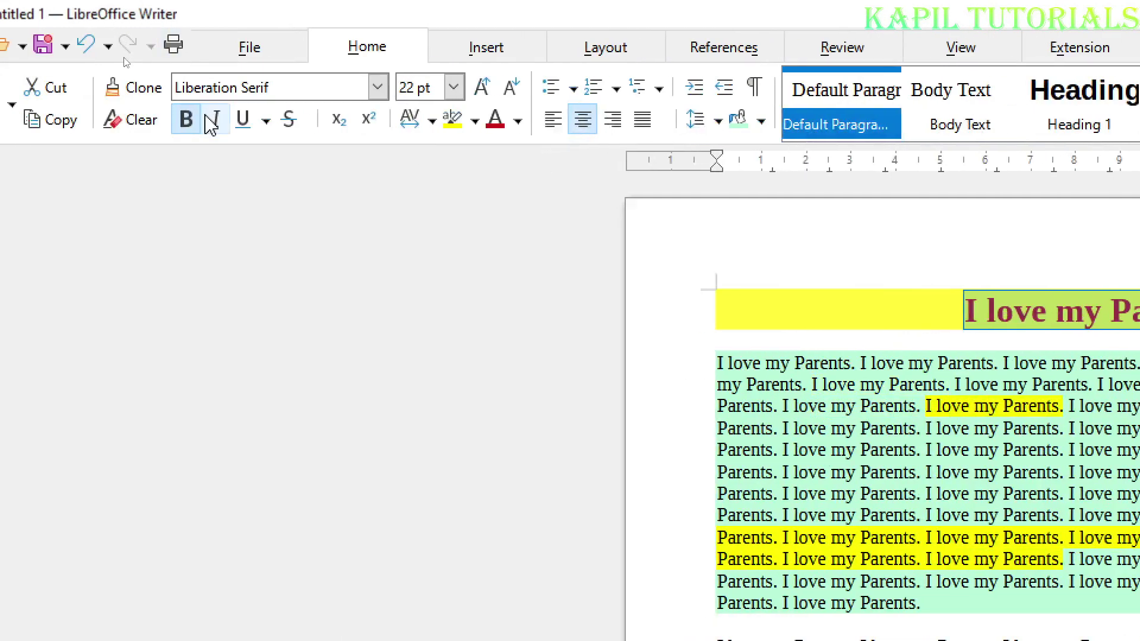
{"action": "left_click", "coordinate": [215, 120]}
{"action": "left_click", "coordinate": [244, 124]}
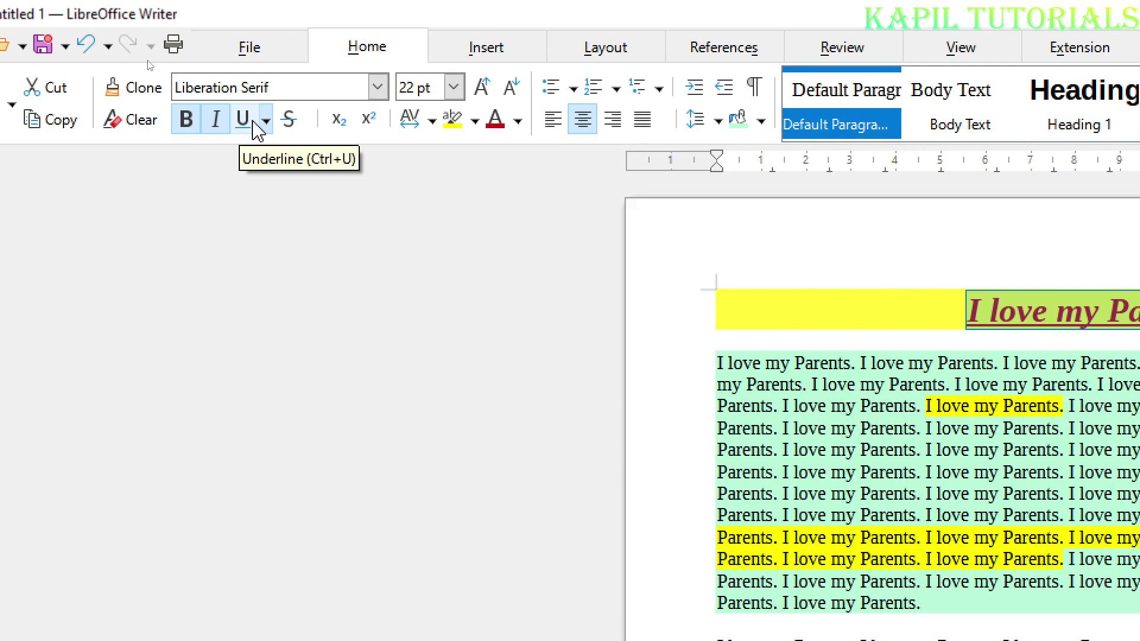
{"action": "left_click", "coordinate": [265, 121]}
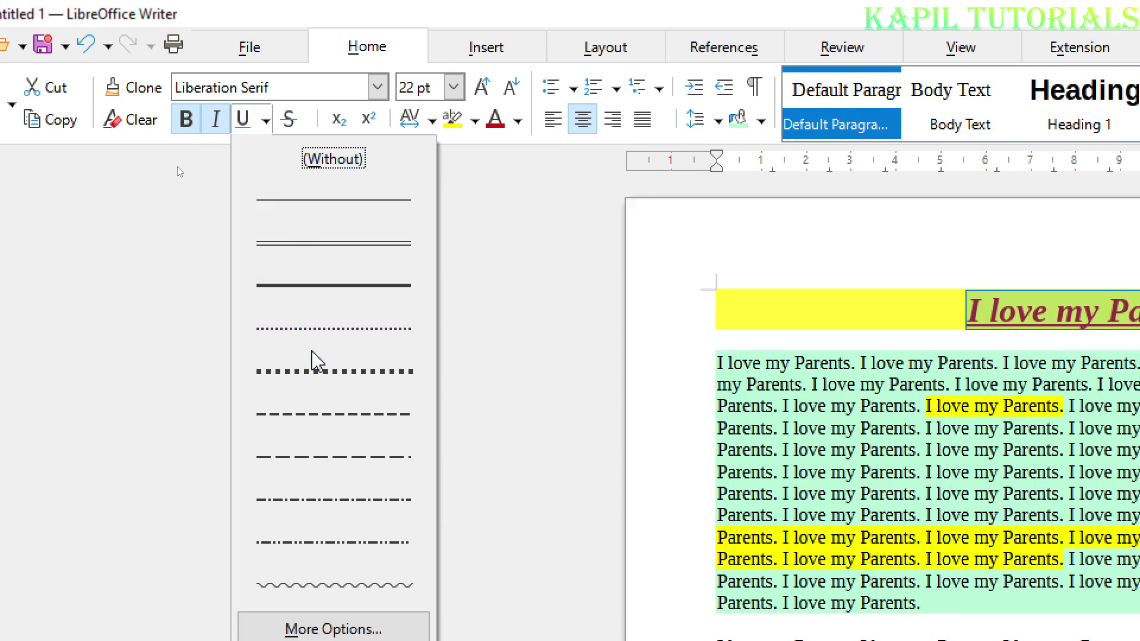
{"action": "left_click", "coordinate": [315, 250]}
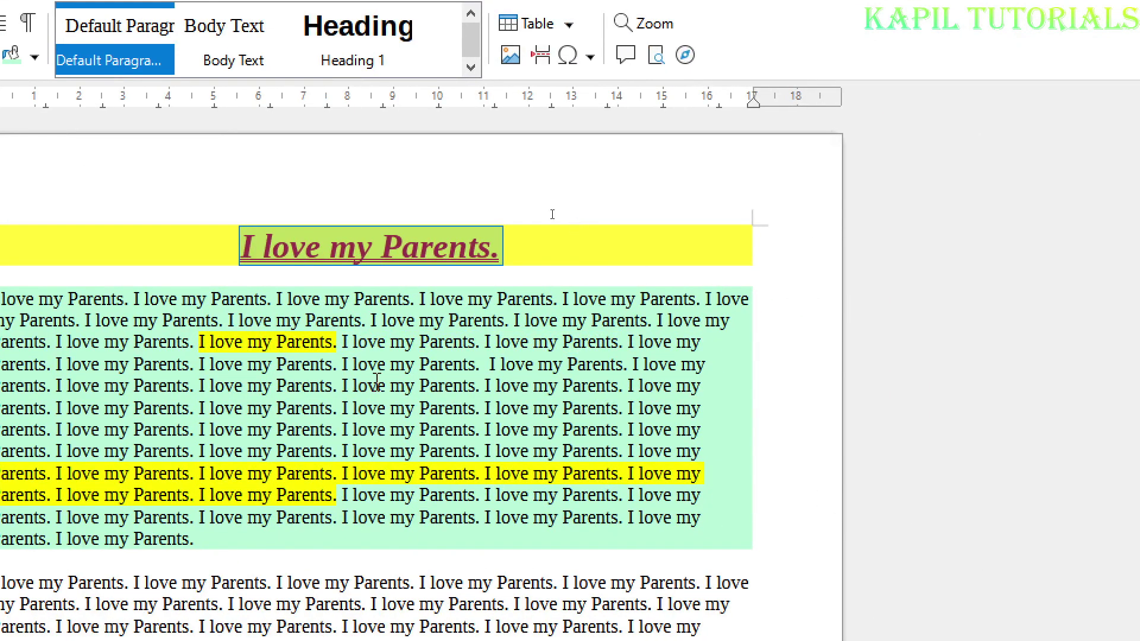
{"action": "left_click", "coordinate": [167, 267]}
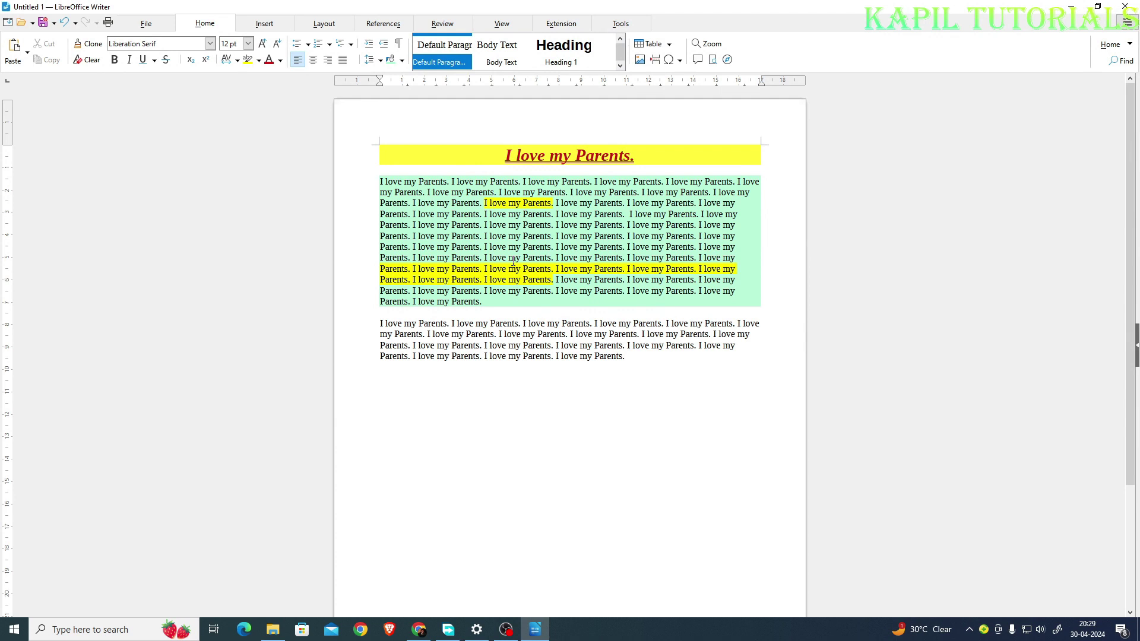
Change the heading's font to Kunstler Script and enlarge its size to 40 pt.
{"action": "double_click", "coordinate": [507, 154]}
{"action": "left_click_drag", "start_coordinate": [640, 161], "coordinate": [520, 155]}
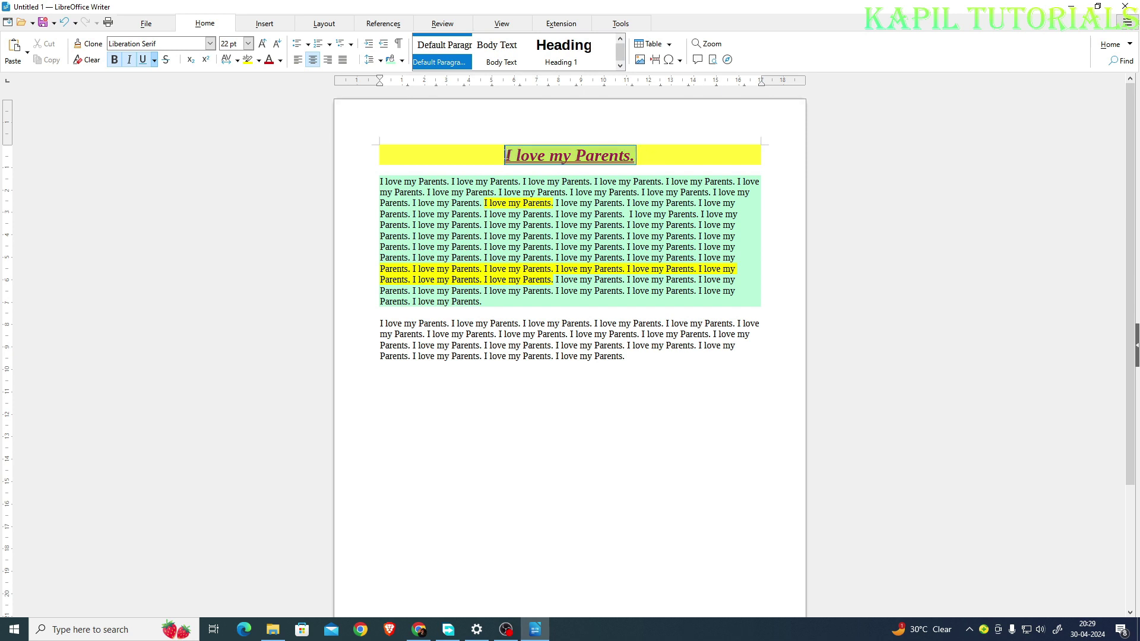
{"action": "left_click", "coordinate": [210, 43]}
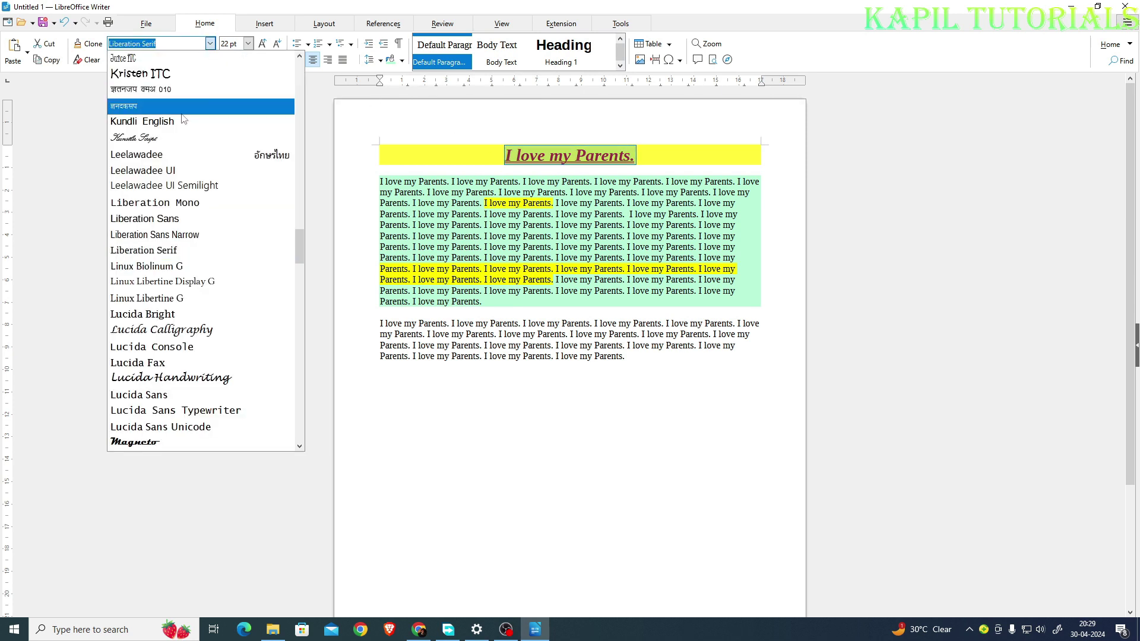
{"action": "left_click", "coordinate": [158, 138]}
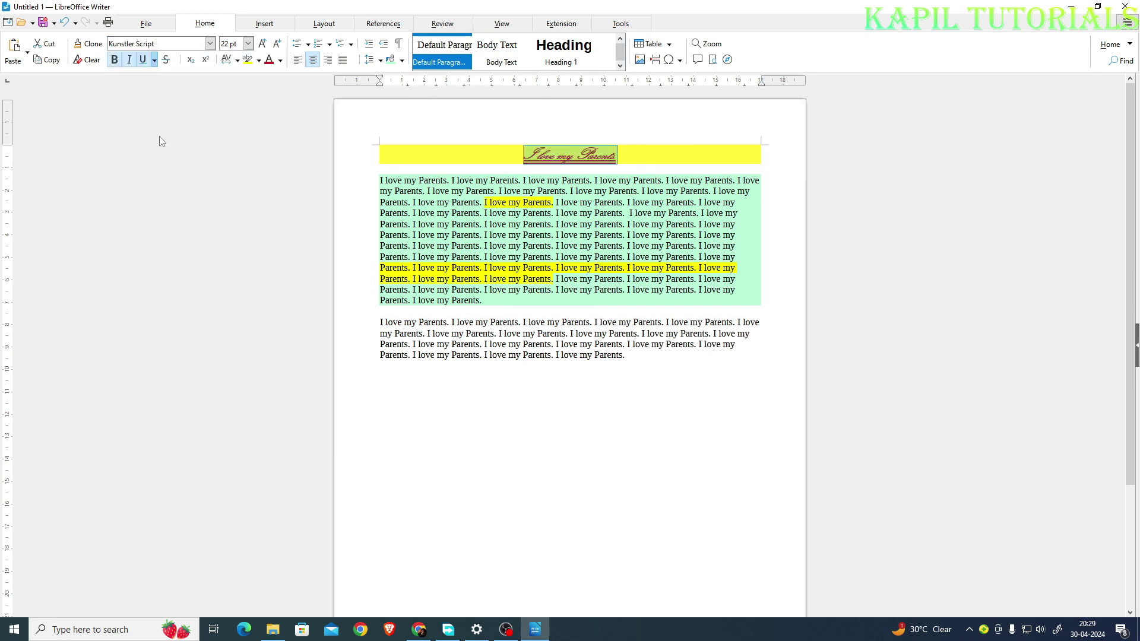
{"action": "left_click", "coordinate": [262, 44]}
{"action": "left_click", "coordinate": [262, 44]}
{"action": "left_click", "coordinate": [262, 44]}
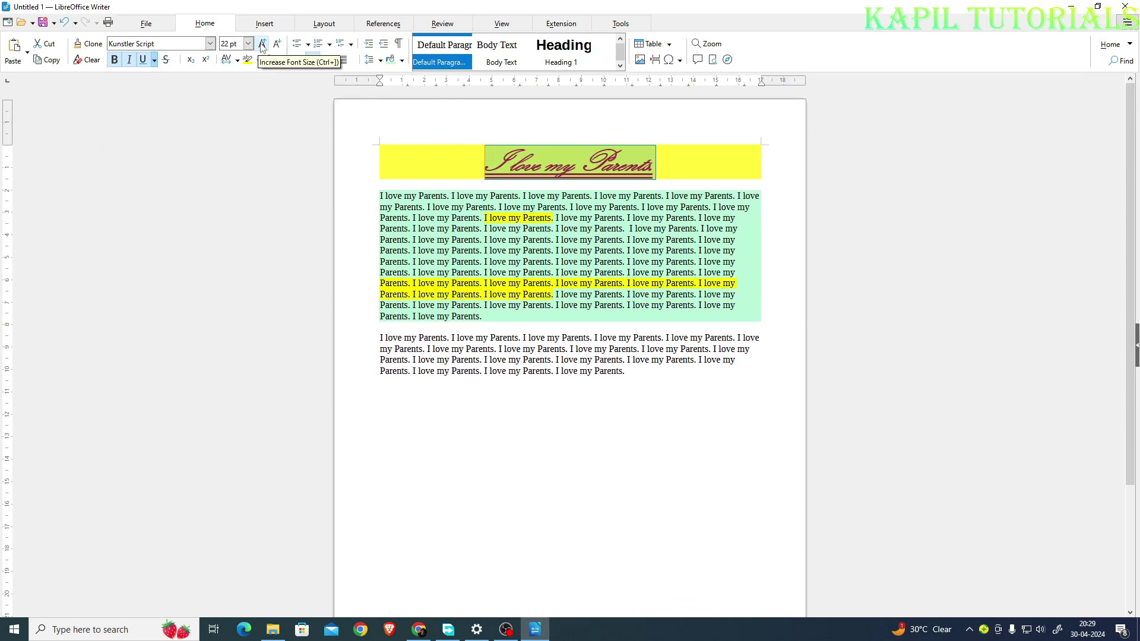
{"action": "left_click", "coordinate": [209, 43]}
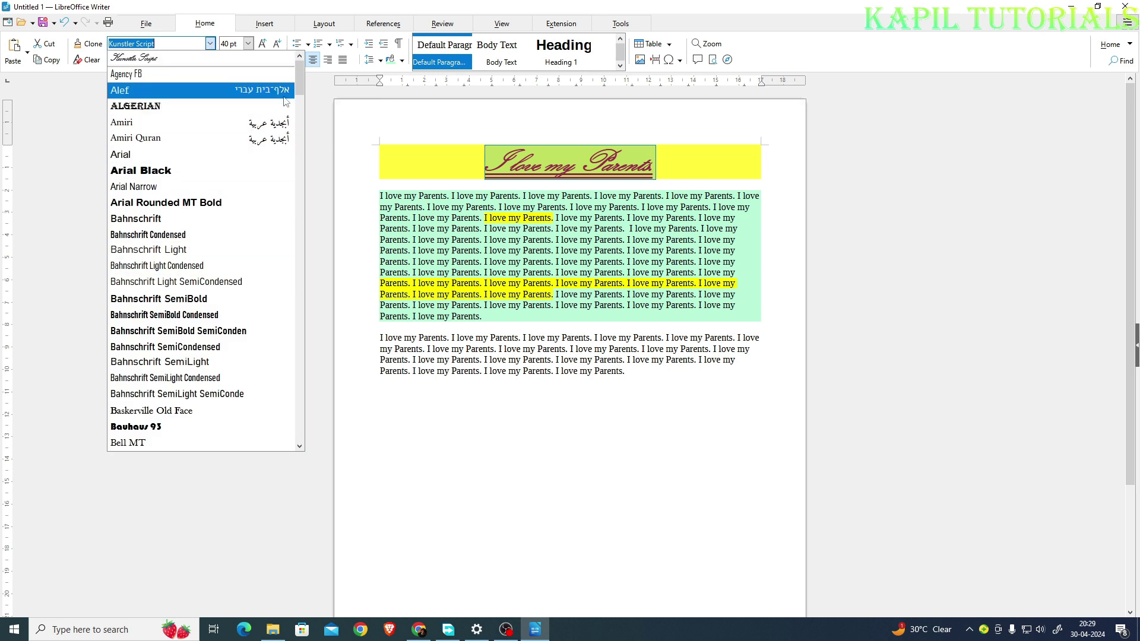
{"action": "mouse_move", "coordinate": [299, 87]}
{"action": "left_mouse_down"}
{"action": "mouse_move", "coordinate": [295, 222]}
{"action": "mouse_move", "coordinate": [296, 89]}
{"action": "left_mouse_up"}
{"action": "left_click", "coordinate": [32, 165]}
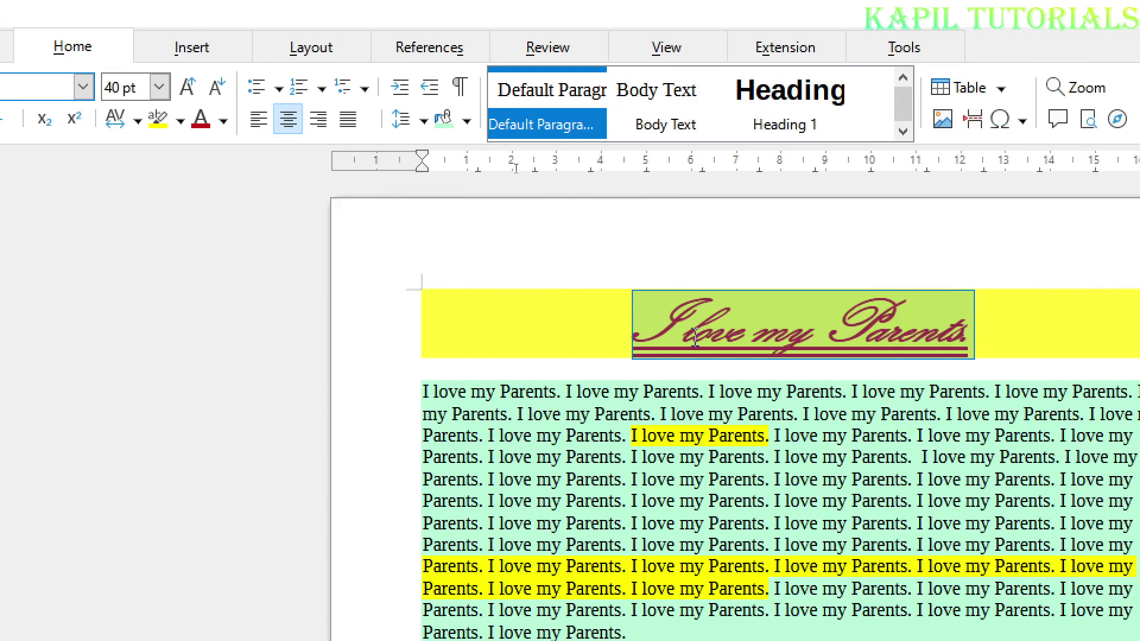
{"action": "left_click", "coordinate": [695, 337]}
{"action": "left_click_drag", "start_coordinate": [633, 333], "coordinate": [977, 346]}
{"action": "left_click", "coordinate": [817, 332]}
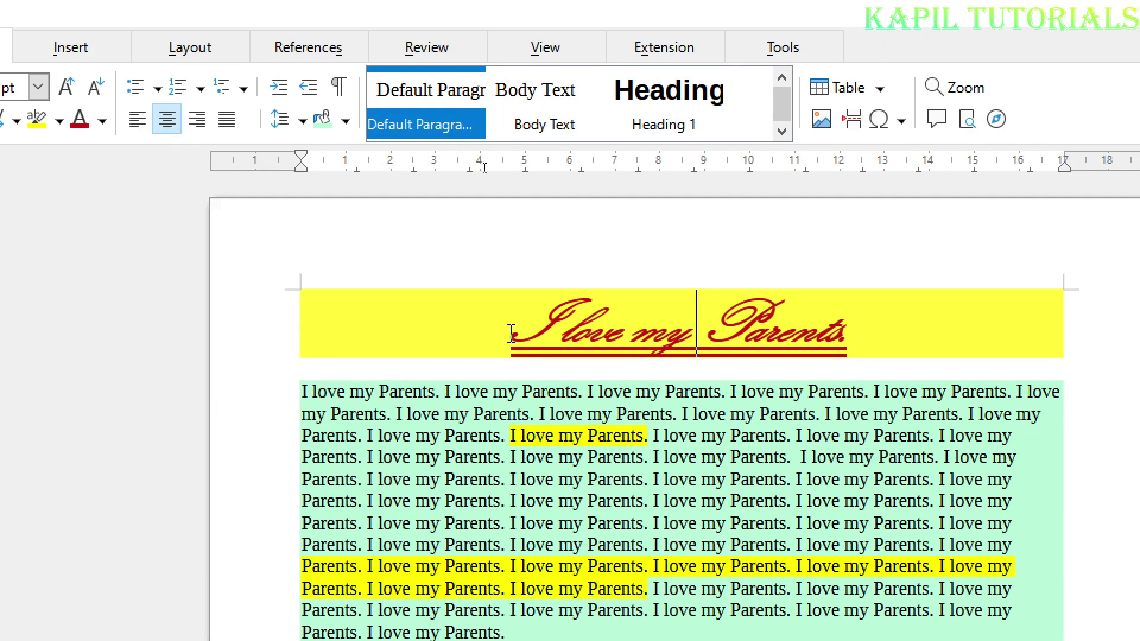
Clone the heading's formatting onto the characters "y Parents." at the end of the second body paragraph.
{"action": "left_click_drag", "start_coordinate": [510, 335], "coordinate": [853, 336]}
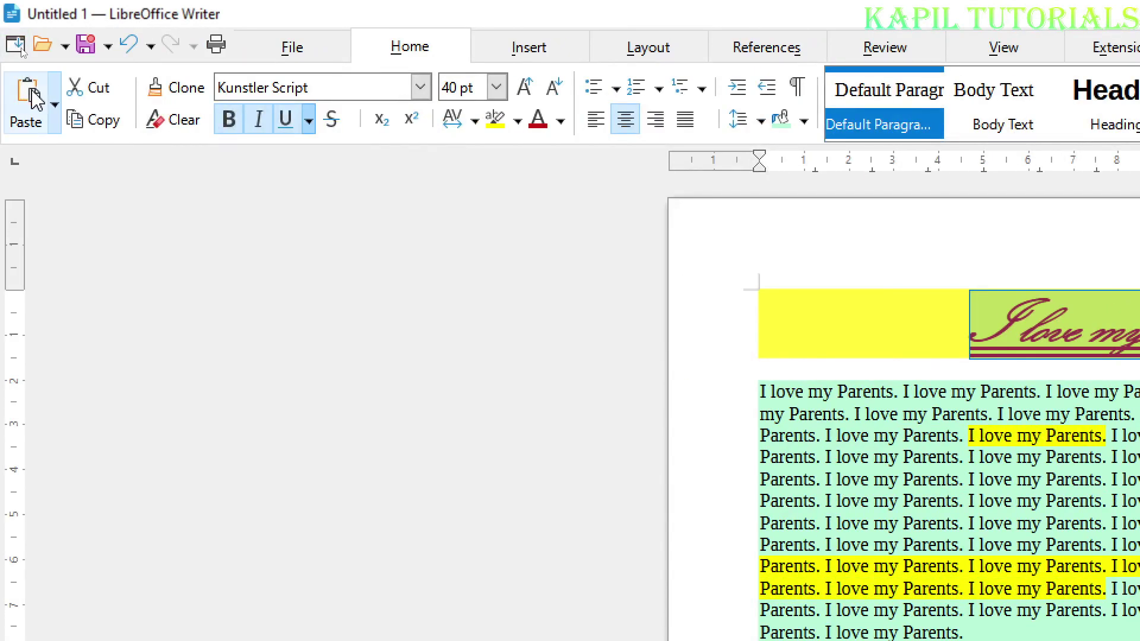
{"action": "left_click", "coordinate": [178, 94]}
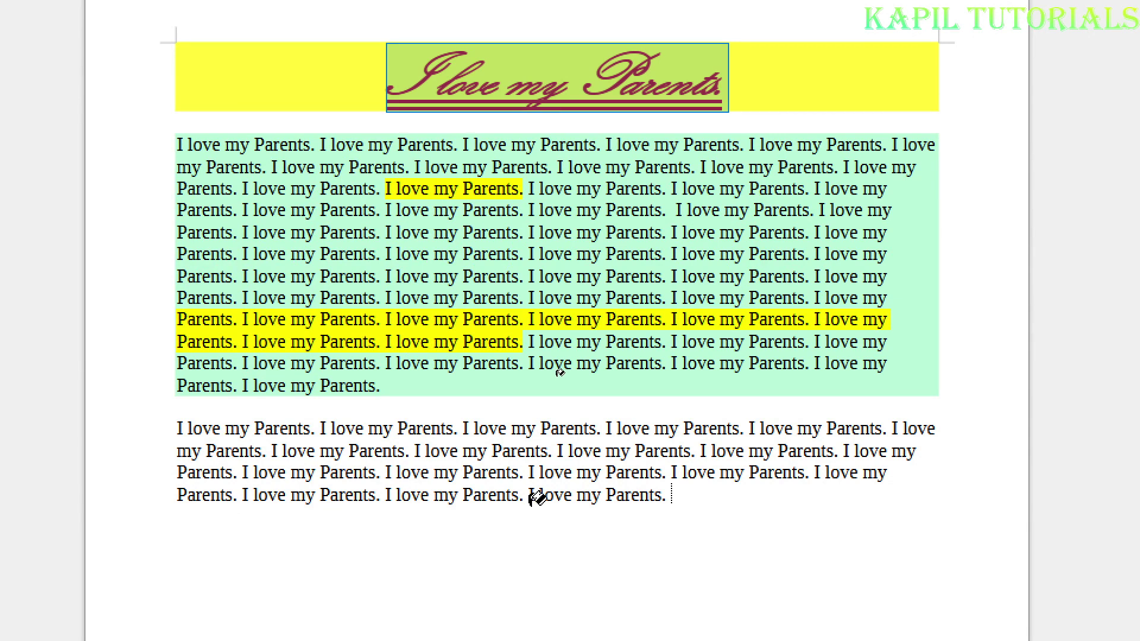
{"action": "left_click_drag", "start_coordinate": [668, 495], "coordinate": [591, 495]}
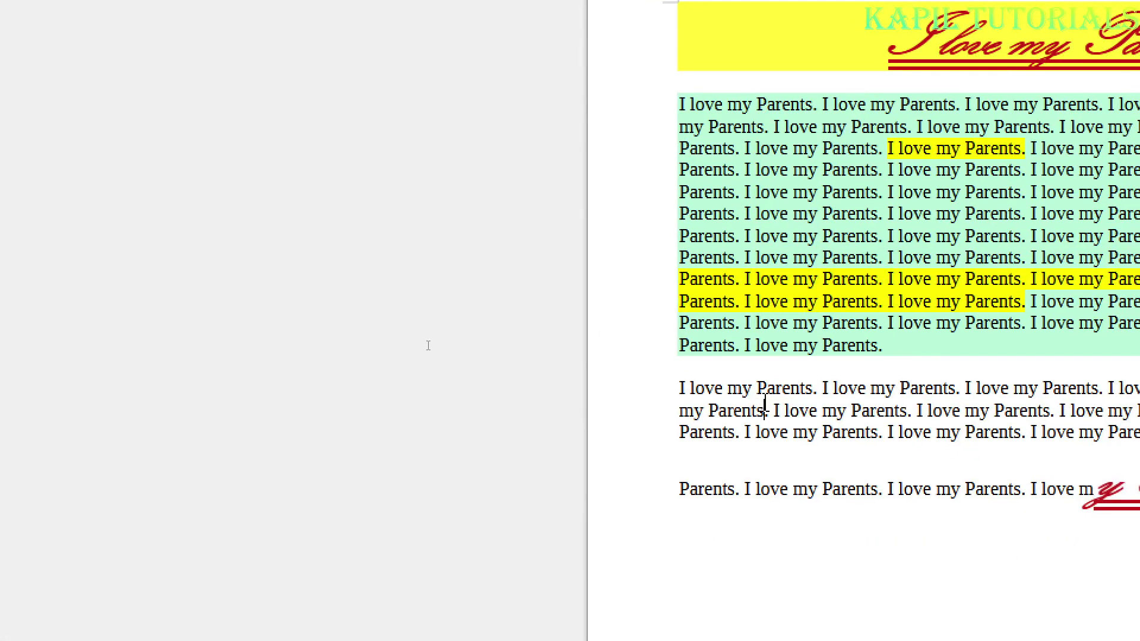
{"action": "left_click_drag", "start_coordinate": [763, 410], "coordinate": [799, 411]}
{"action": "key", "text": "Left"}
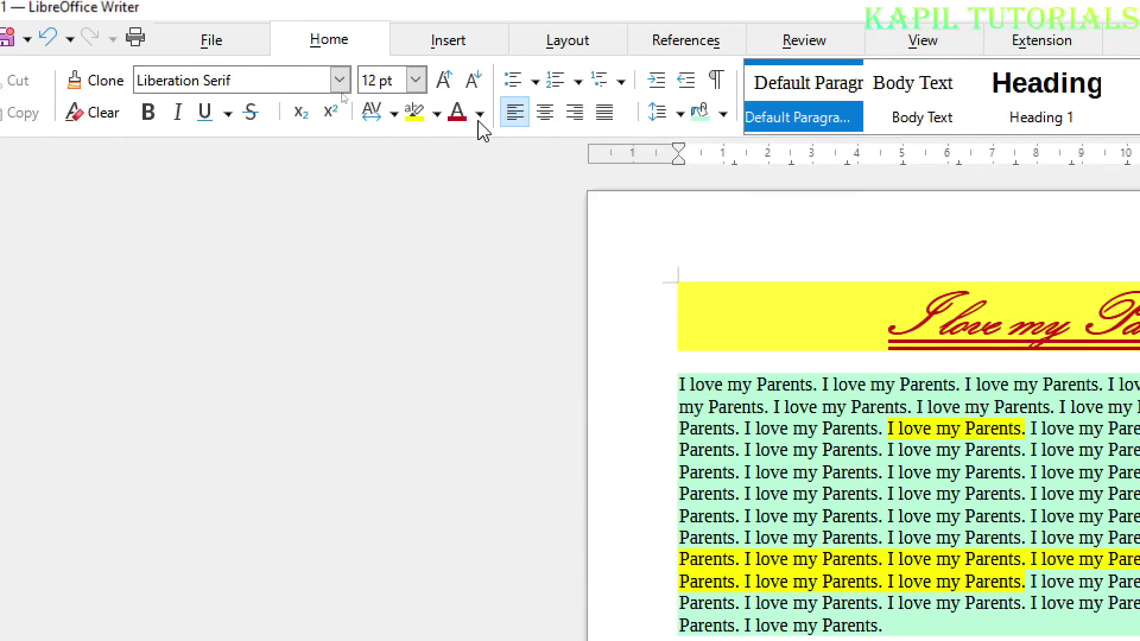
Clone the heading's formatting repeatedly onto "lo", "e my", "are" and "love" in the second body paragraph, and replace that "love" with two dashes.
{"action": "left_click_drag", "start_coordinate": [894, 315], "coordinate": [1139, 339]}
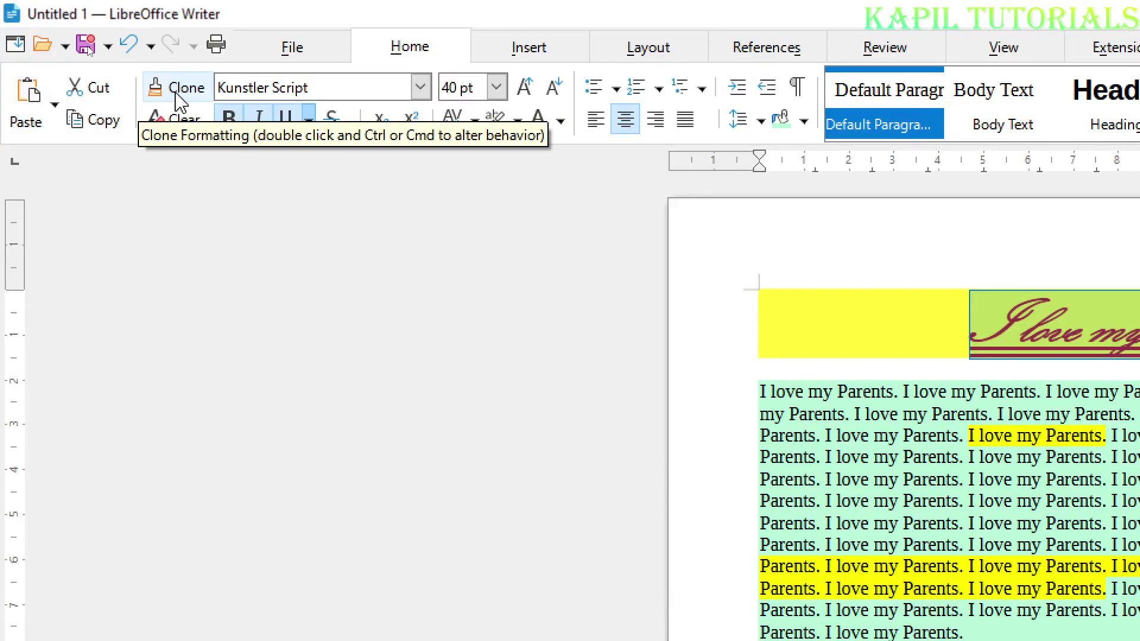
{"action": "double_click", "coordinate": [179, 95]}
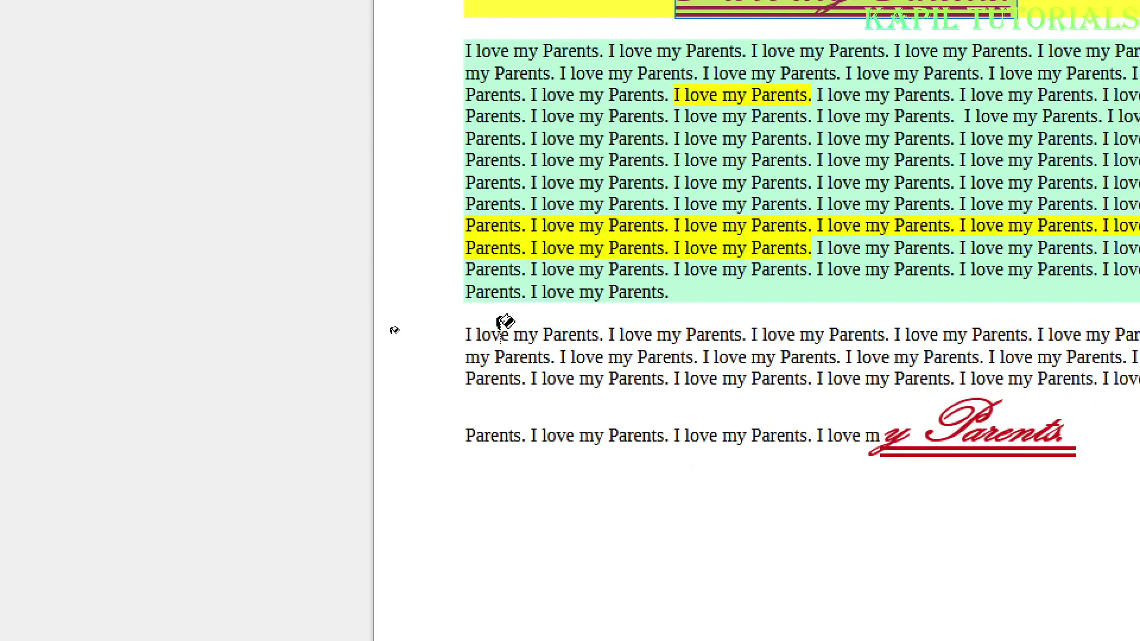
{"action": "left_click_drag", "start_coordinate": [471, 334], "coordinate": [487, 333]}
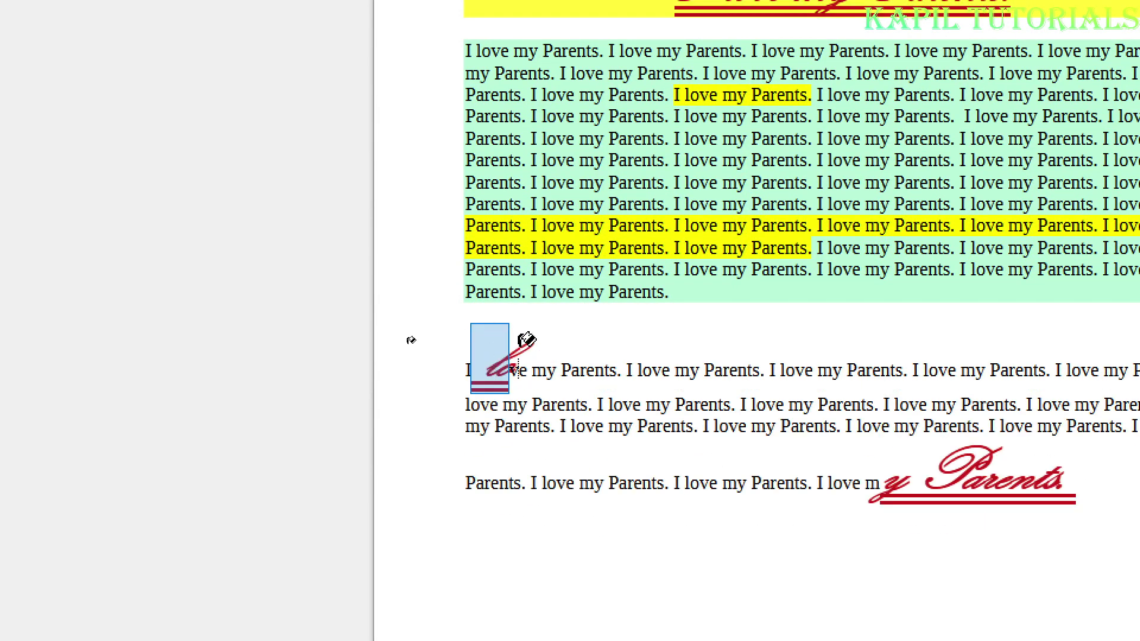
{"action": "left_click_drag", "start_coordinate": [661, 368], "coordinate": [692, 368]}
{"action": "left_click_drag", "start_coordinate": [900, 368], "coordinate": [946, 368]}
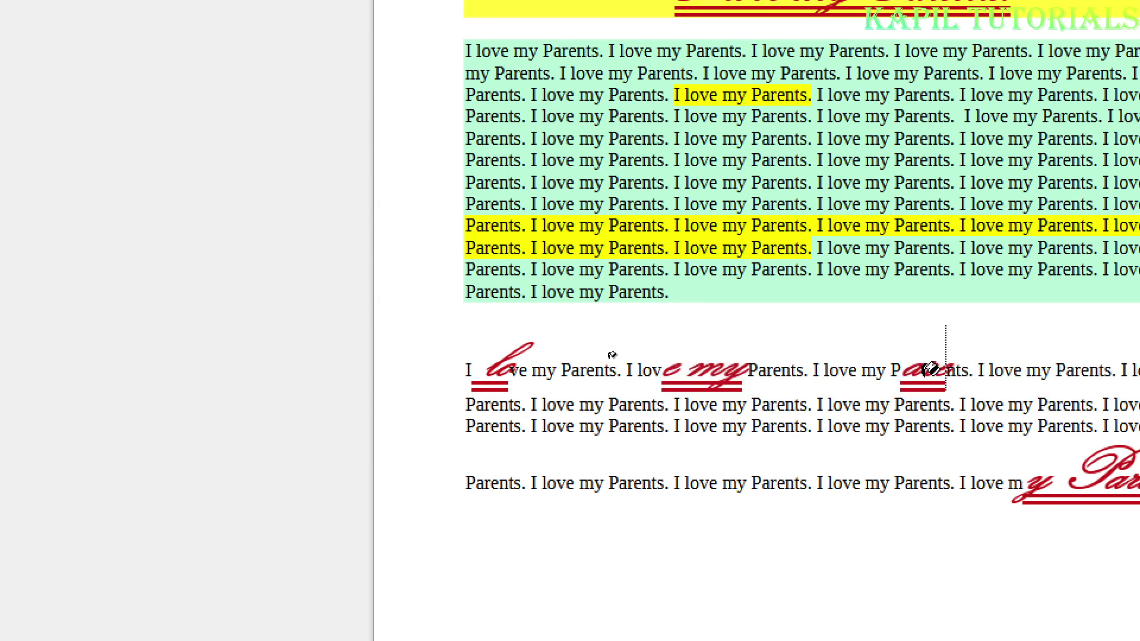
{"action": "left_click_drag", "start_coordinate": [538, 426], "coordinate": [617, 425]}
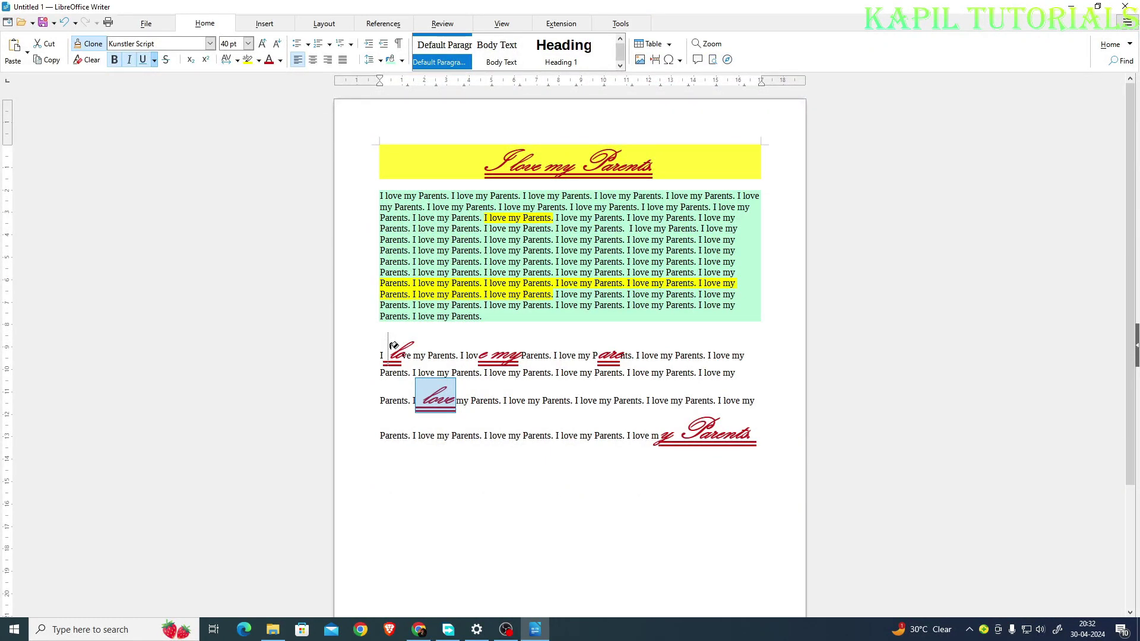
{"action": "key", "text": "Delete"}
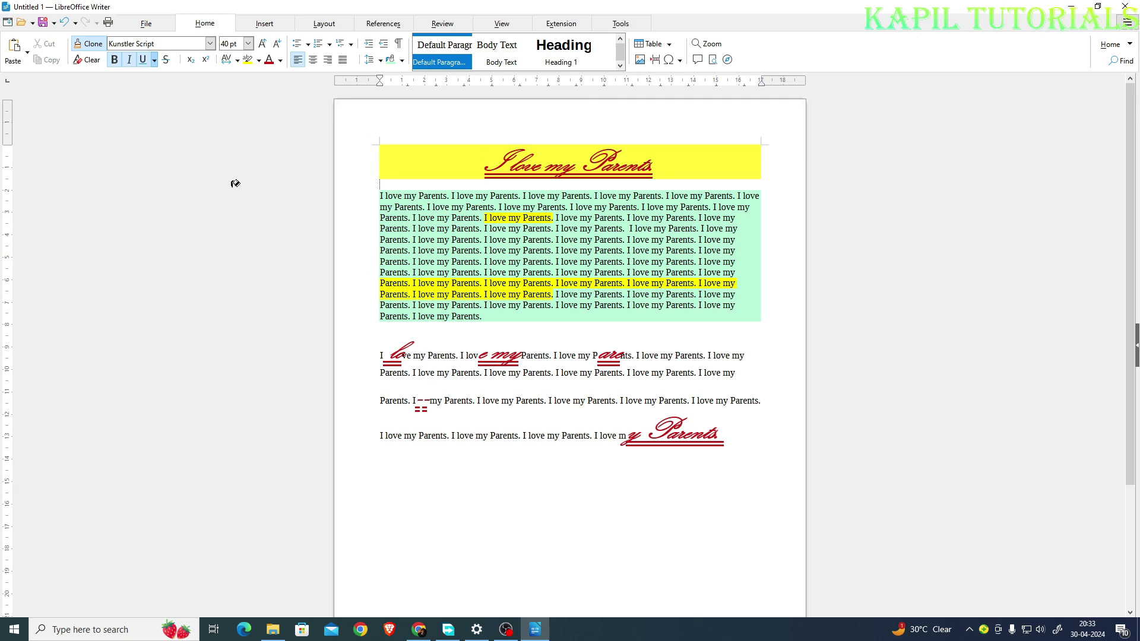
Return to the start of the document and open the full page style settings from the page size options.
{"action": "key", "text": "ctrl+Home"}
{"action": "left_click", "coordinate": [318, 27]}
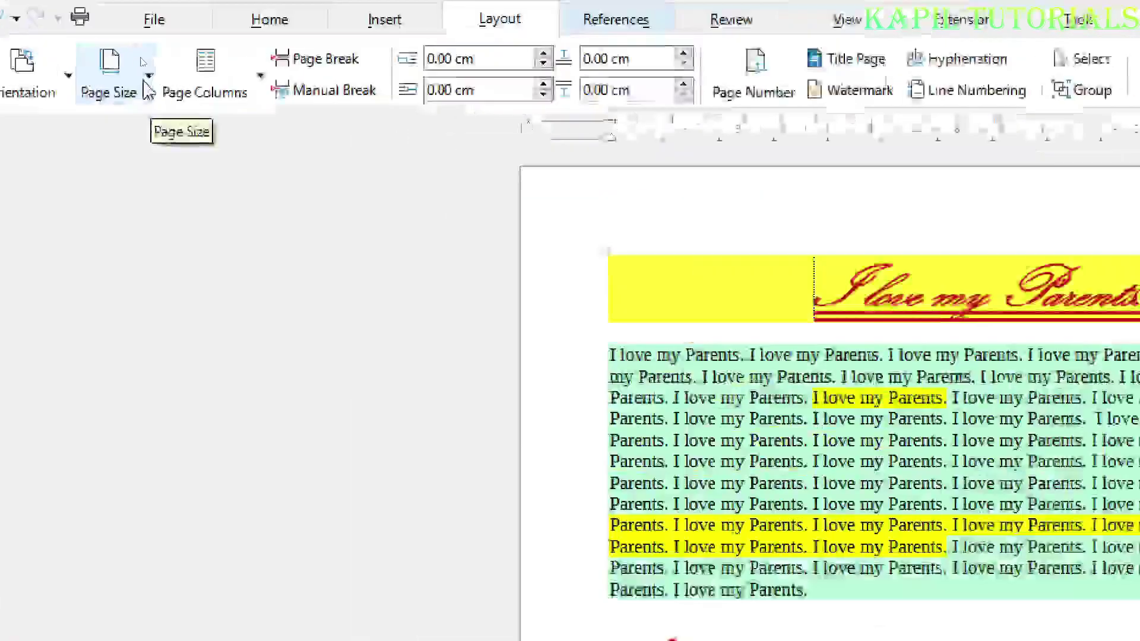
{"action": "left_click", "coordinate": [143, 53]}
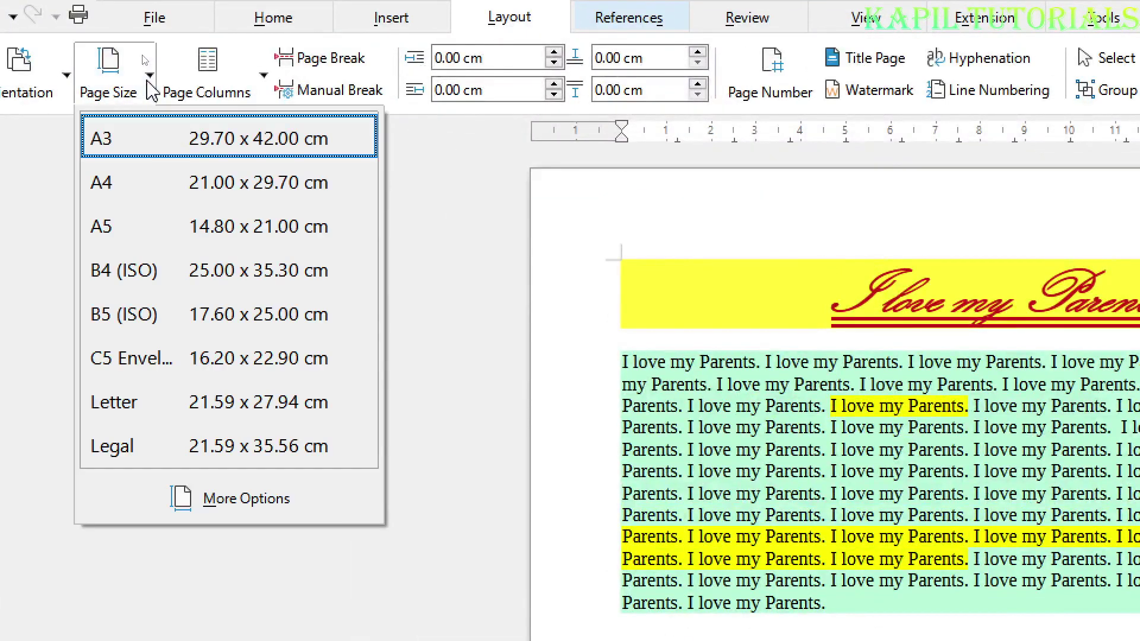
{"action": "left_click", "coordinate": [184, 501]}
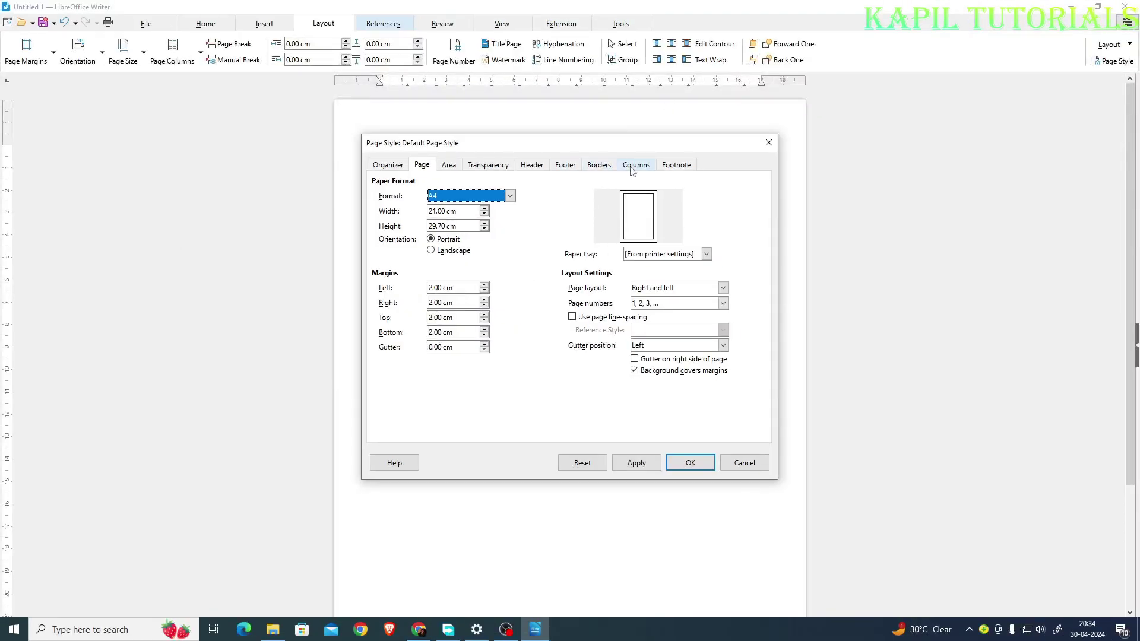
Apply a full box page border with a Thick Thin, Large Gap line in red to the Default Page Style.
{"action": "left_click", "coordinate": [600, 166]}
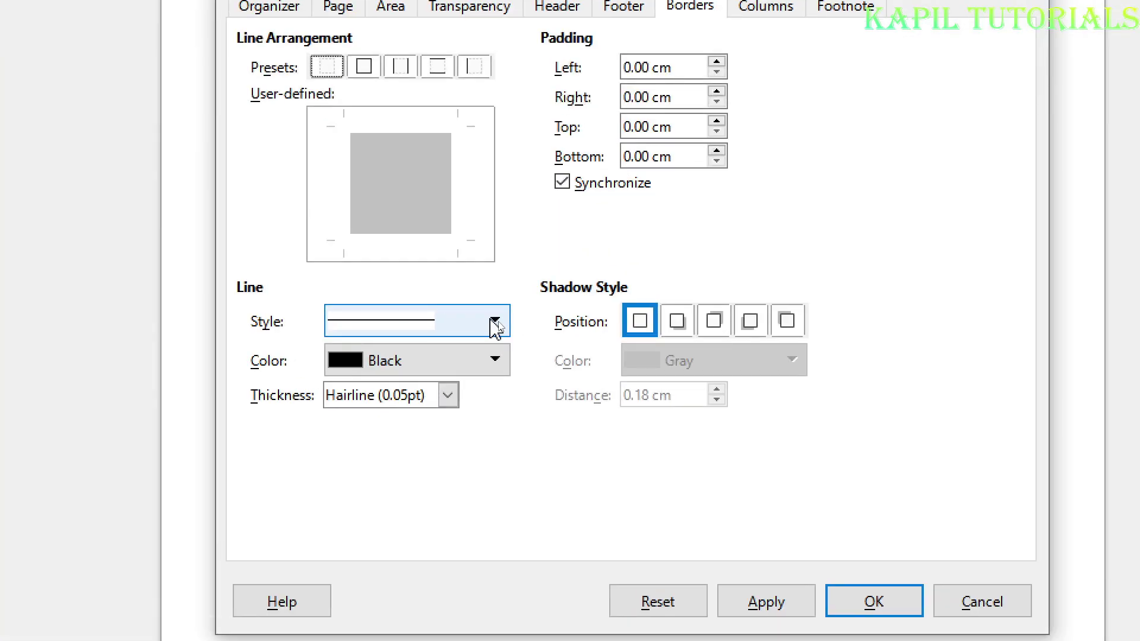
{"action": "left_click", "coordinate": [499, 322]}
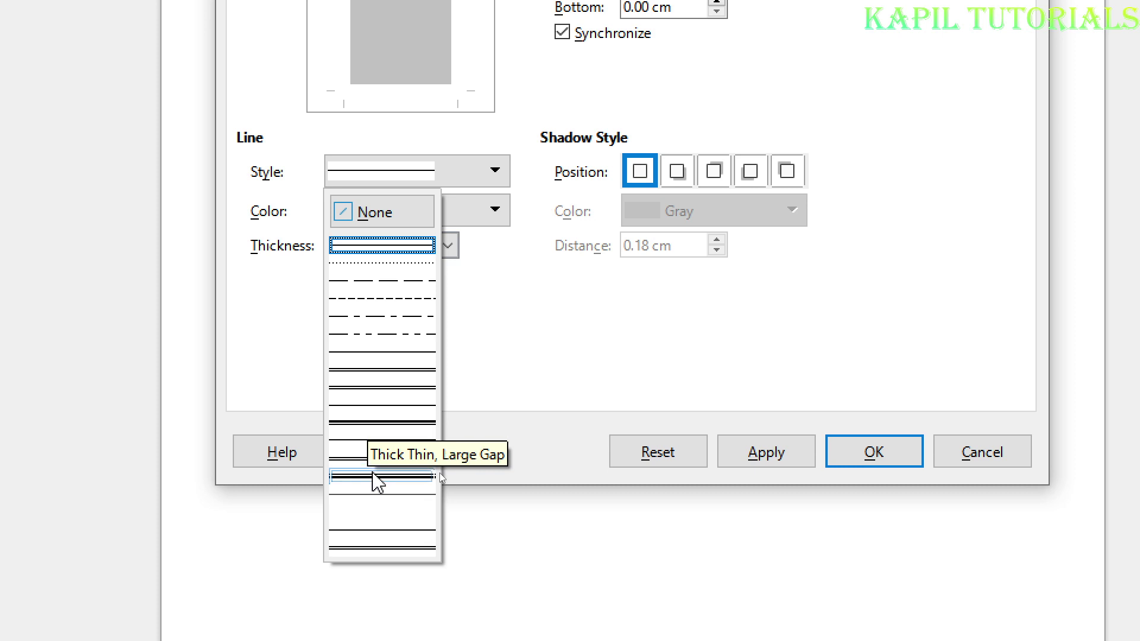
{"action": "left_click", "coordinate": [372, 473]}
{"action": "left_click", "coordinate": [495, 210]}
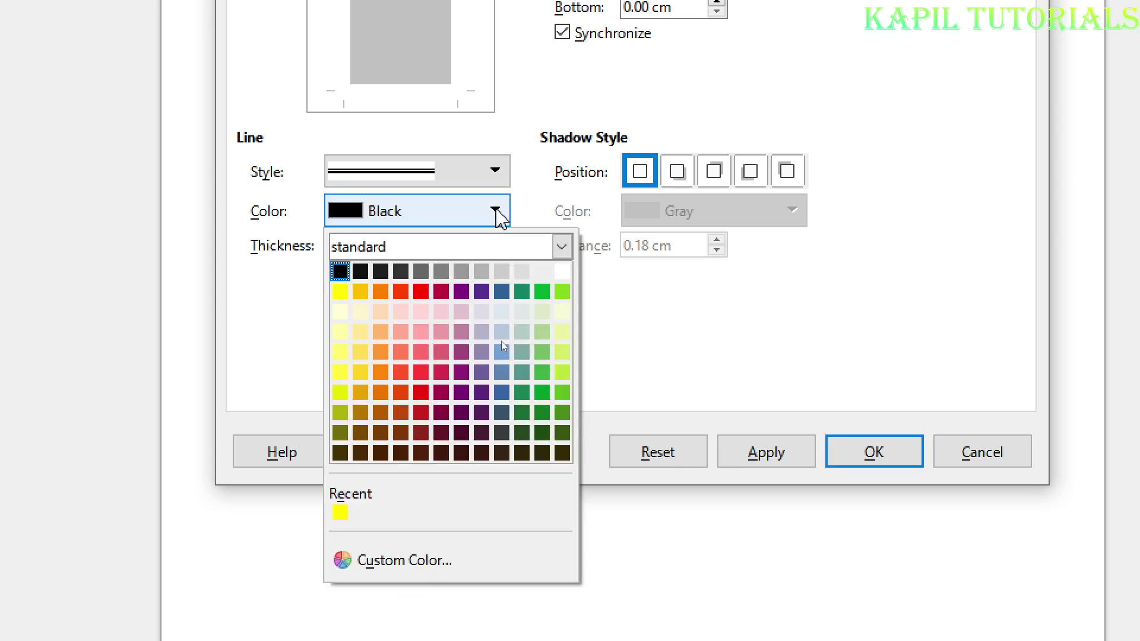
{"action": "left_click", "coordinate": [421, 292]}
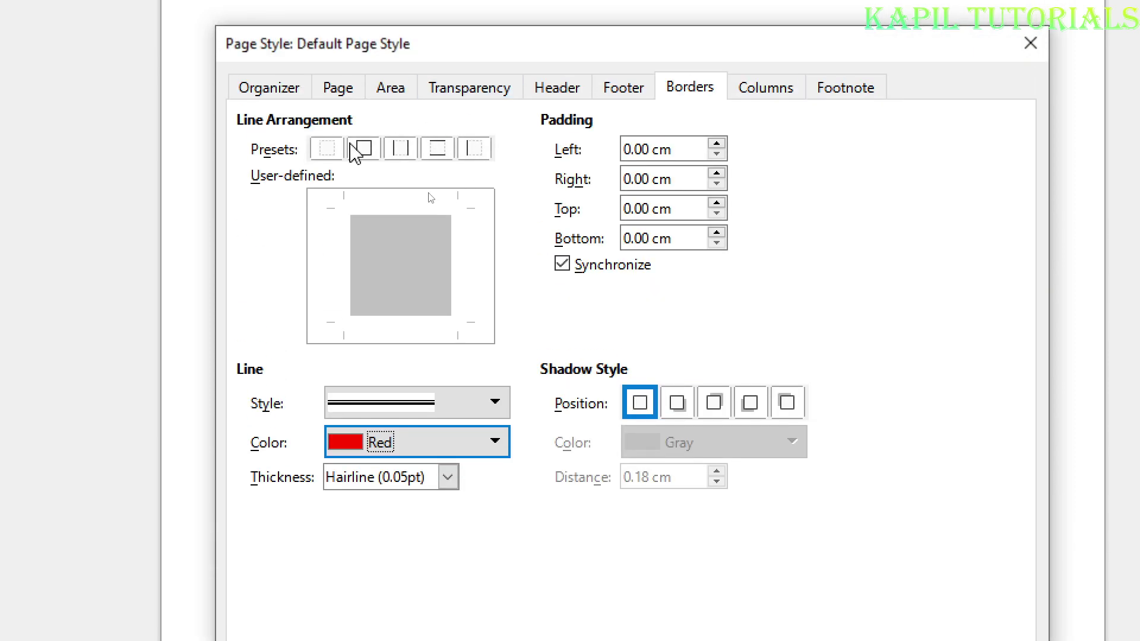
{"action": "left_click", "coordinate": [363, 153]}
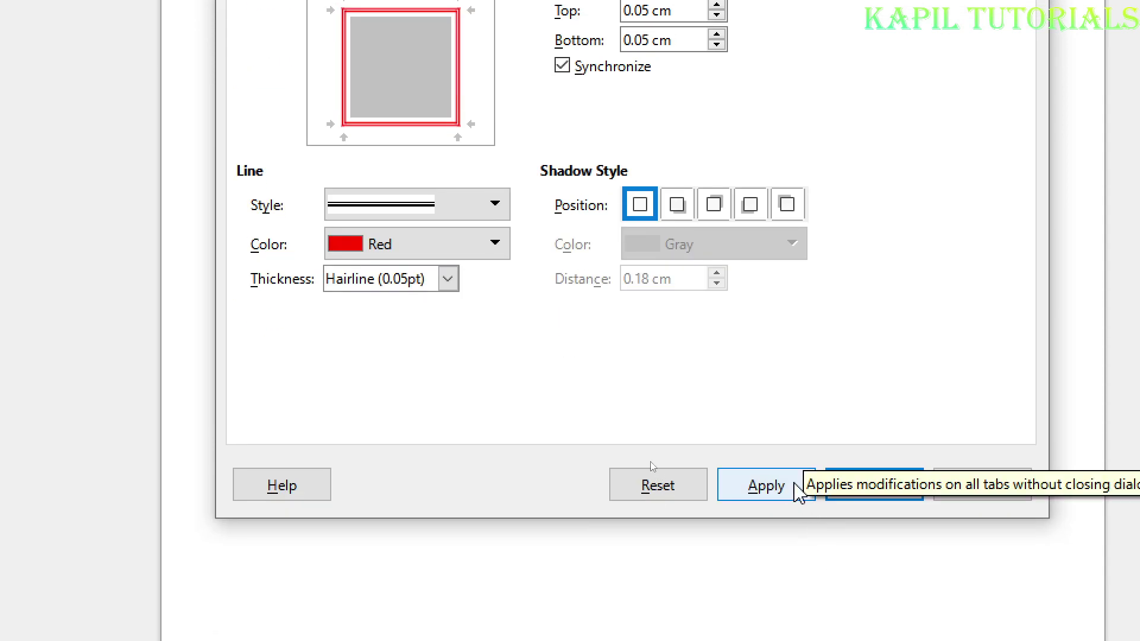
{"action": "left_click", "coordinate": [776, 493]}
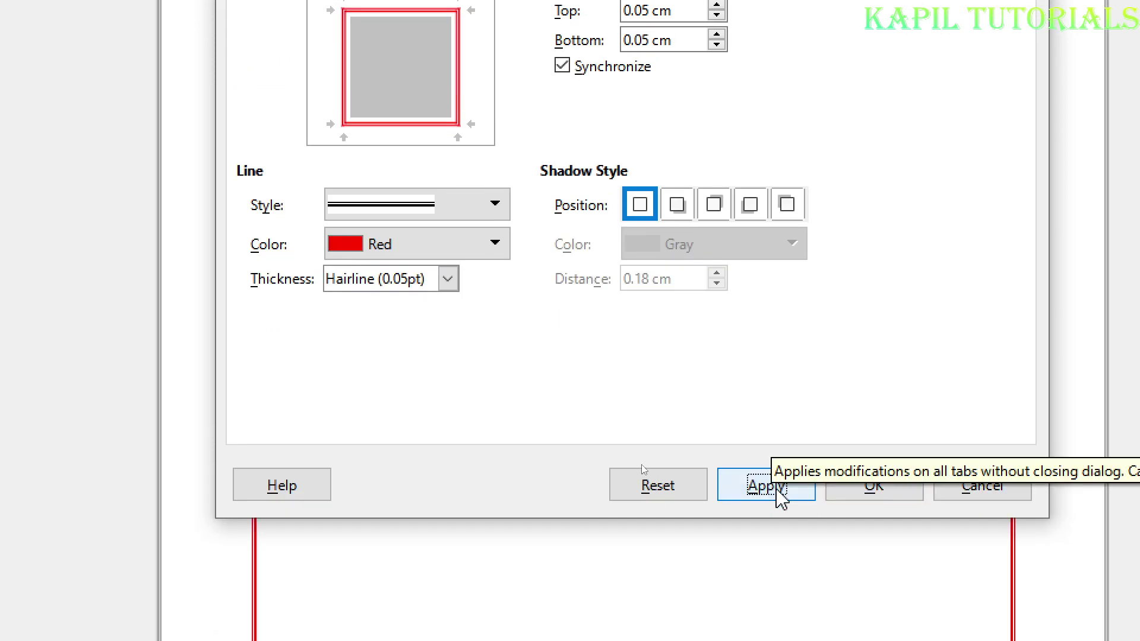
{"action": "left_click", "coordinate": [859, 500]}
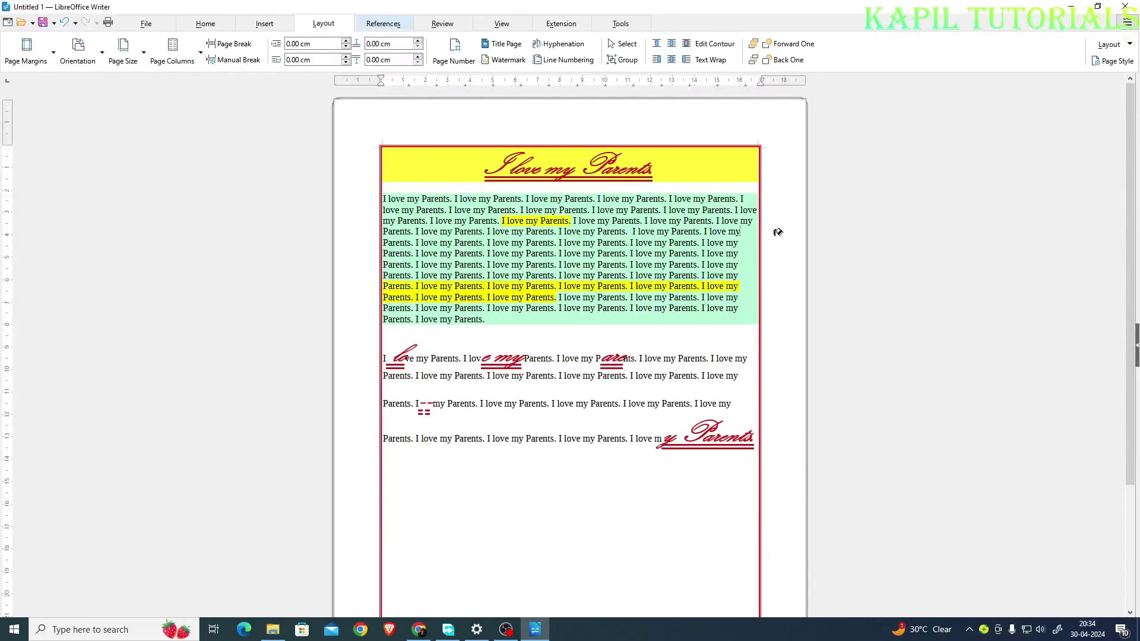
{"action": "scroll", "coordinate": [827, 438], "scroll_direction": "down", "scroll_amount": 3}
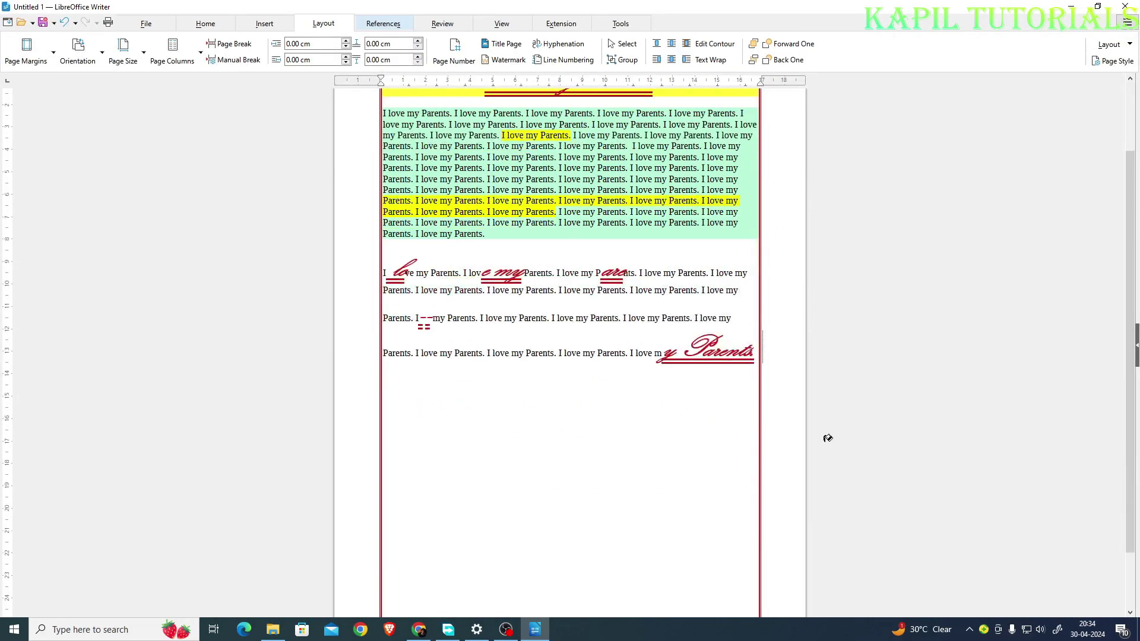
{"action": "scroll", "coordinate": [827, 438], "scroll_direction": "up", "scroll_amount": 2}
{"action": "scroll", "coordinate": [828, 438], "scroll_direction": "up", "scroll_amount": 1}
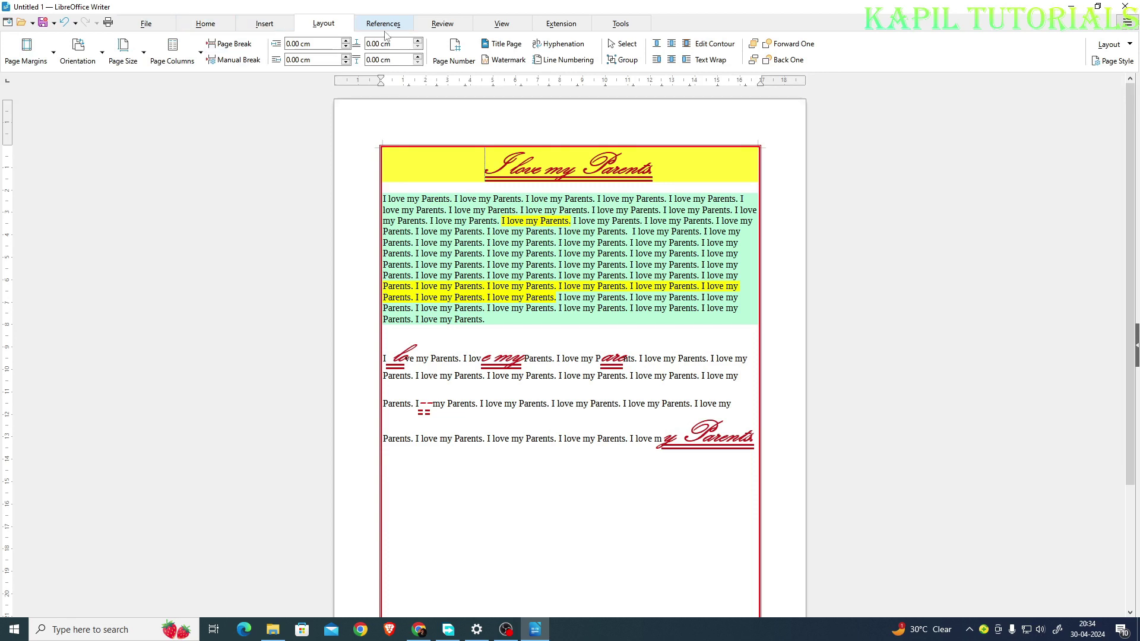
Display the menu bar and view the page style's border settings from the formatting commands, leaving them unchanged.
{"action": "left_click", "coordinate": [497, 28]}
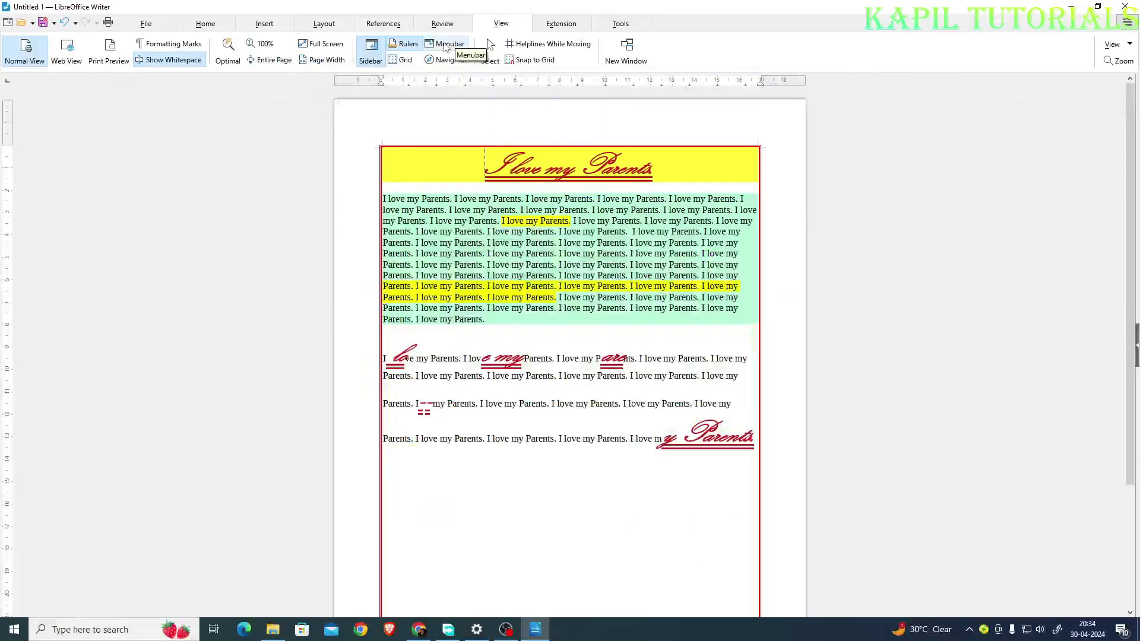
{"action": "left_click", "coordinate": [445, 47]}
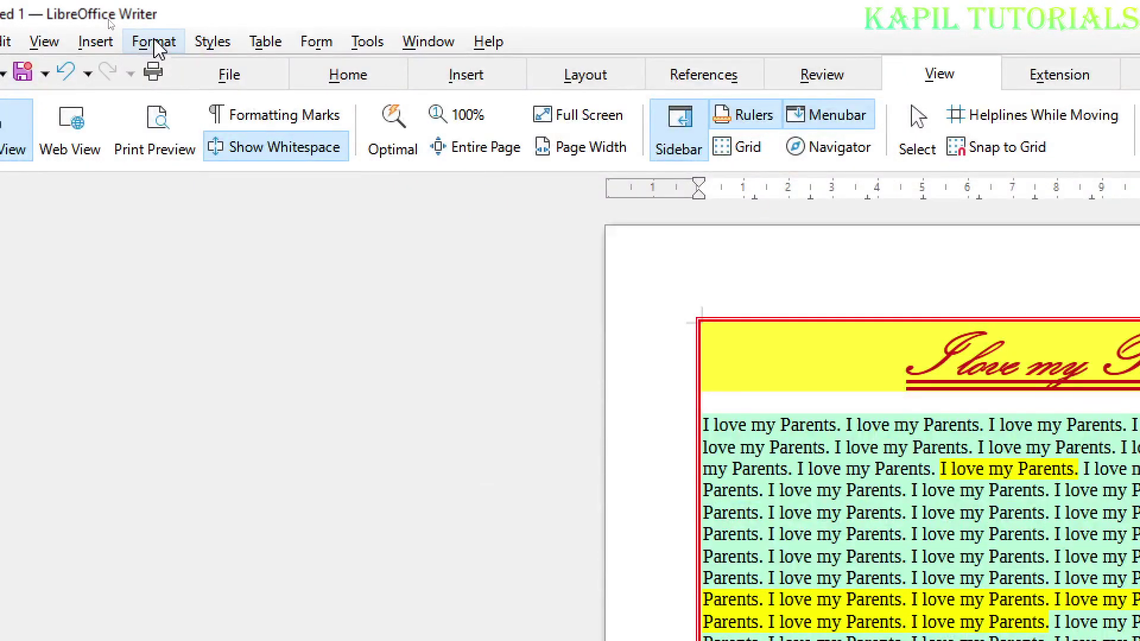
{"action": "left_click", "coordinate": [155, 43]}
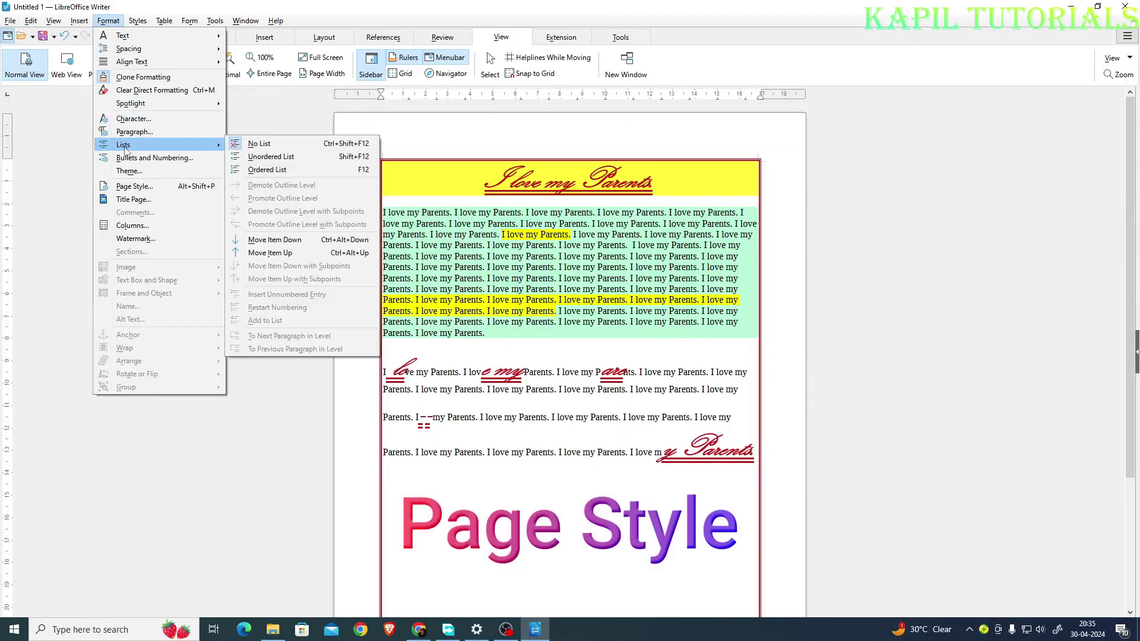
{"action": "left_click", "coordinate": [127, 187]}
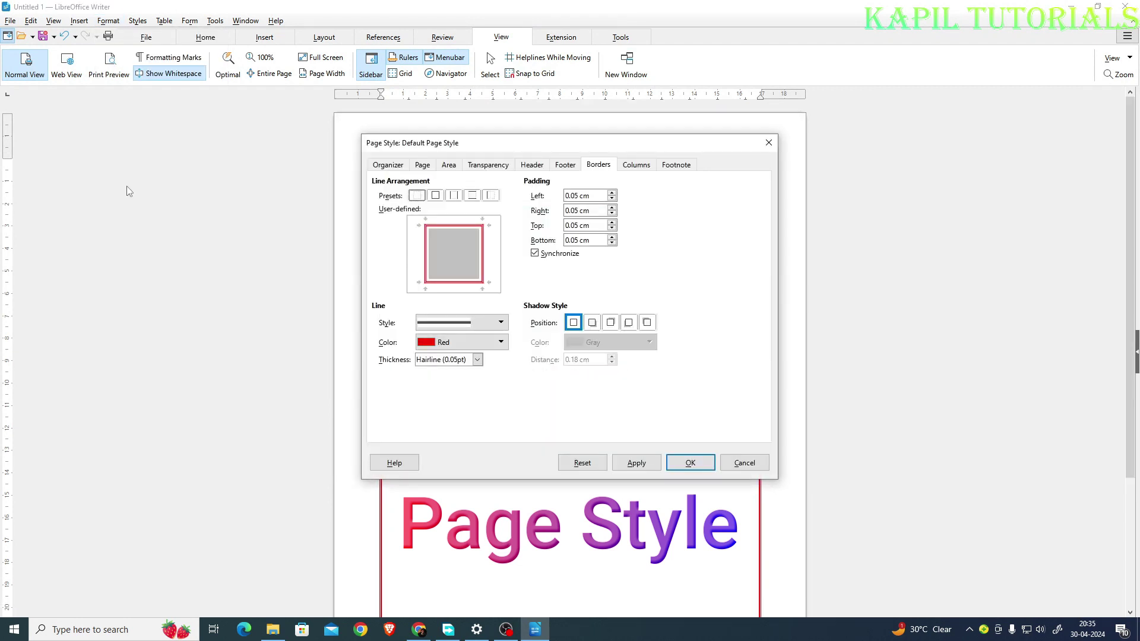
{"action": "left_click", "coordinate": [769, 142]}
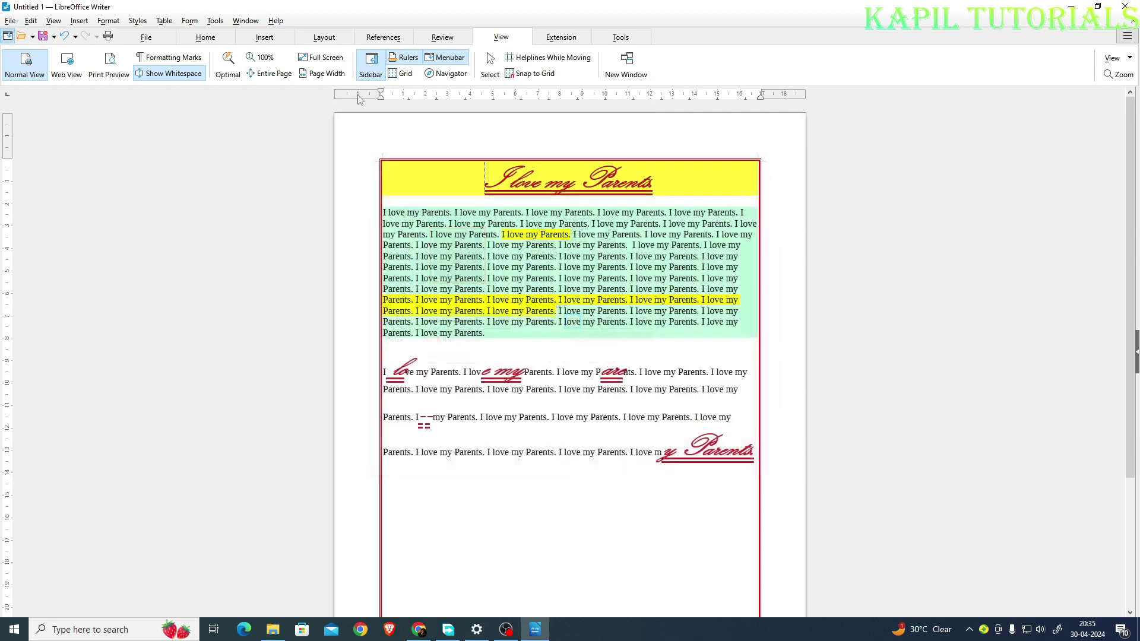
Reopen the page style's border settings, review the line thickness options, and hide the menu bar again.
{"action": "left_click", "coordinate": [108, 20]}
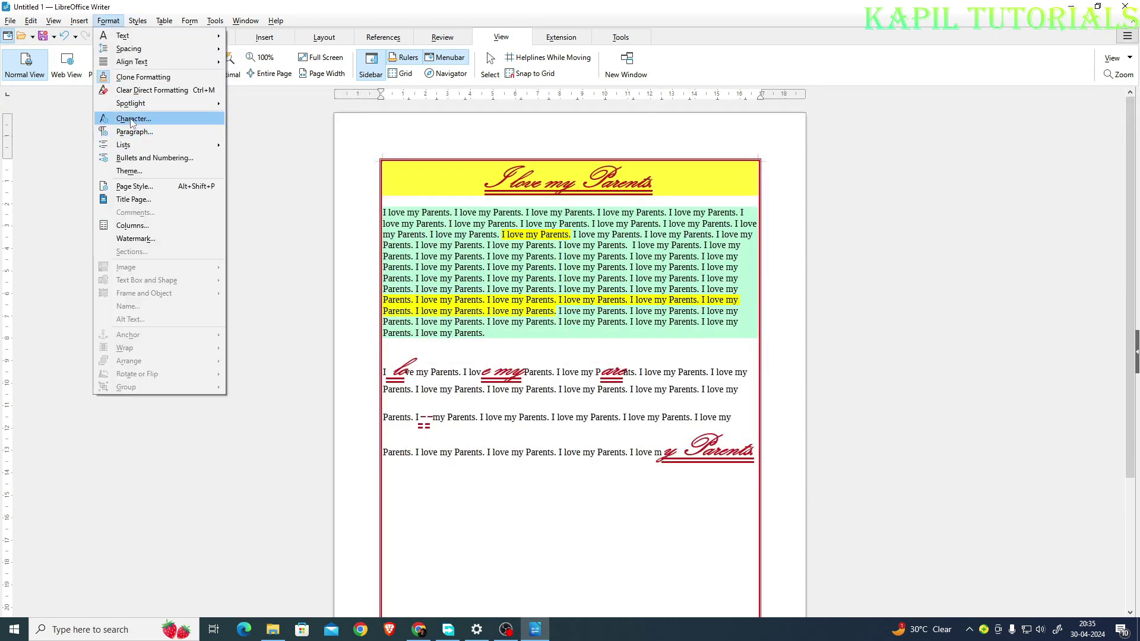
{"action": "mouse_move", "coordinate": [132, 147]}
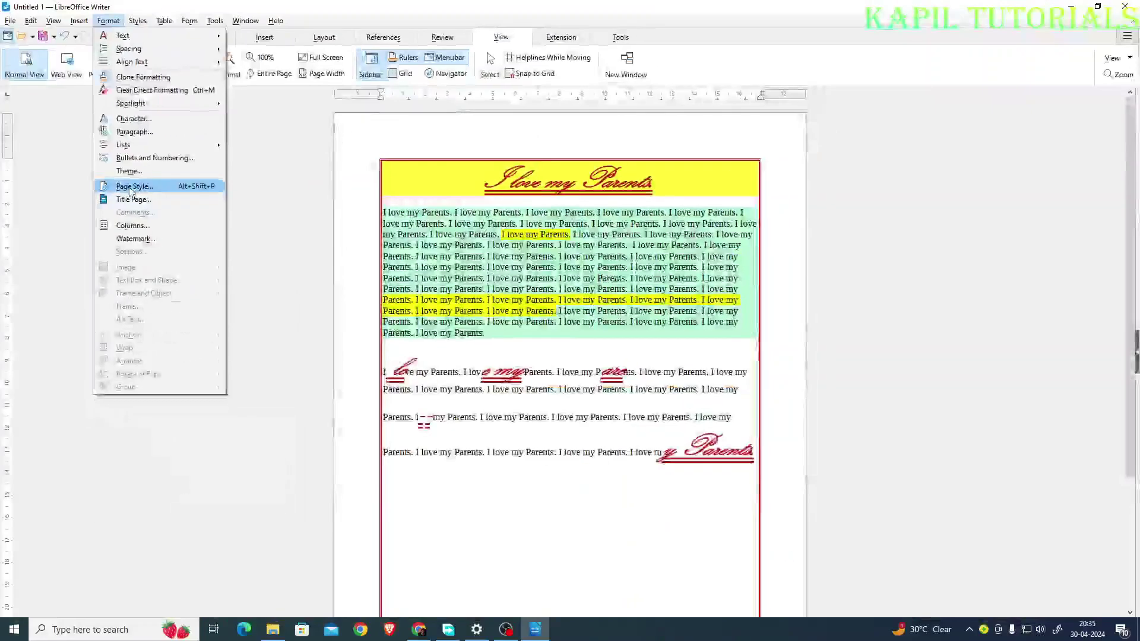
{"action": "key", "text": "Escape"}
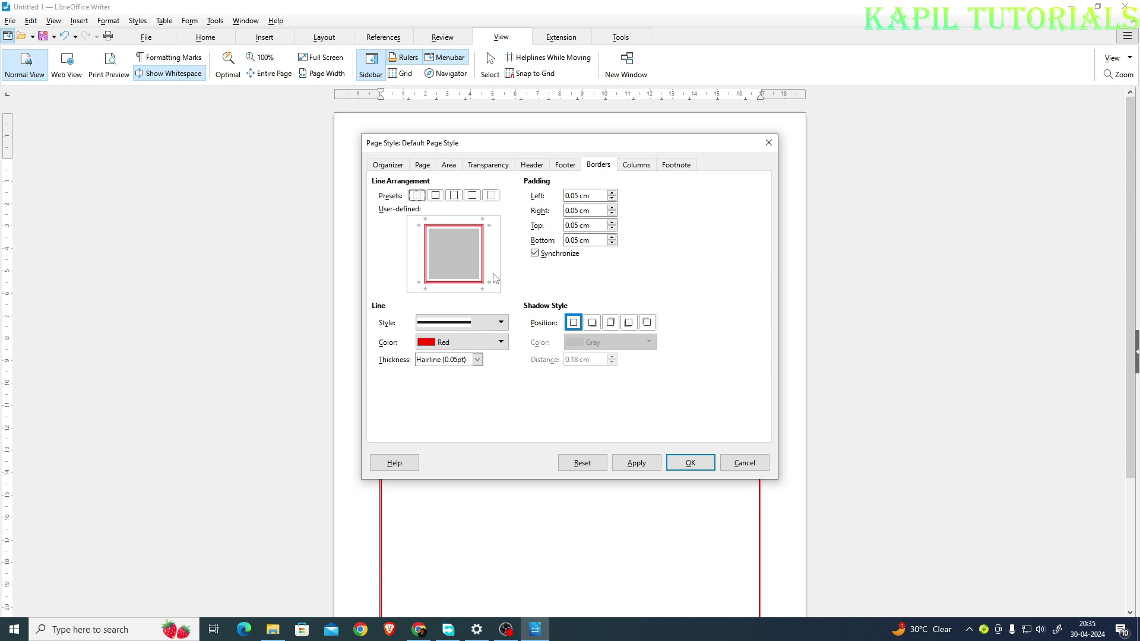
{"action": "left_click", "coordinate": [477, 360]}
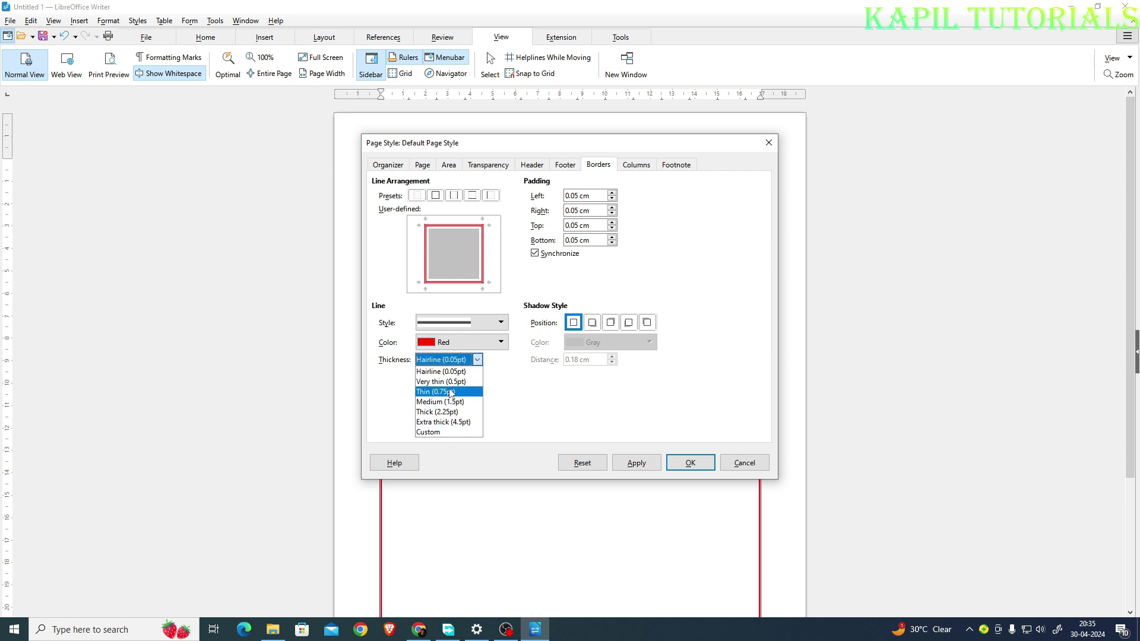
{"action": "left_click", "coordinate": [532, 391]}
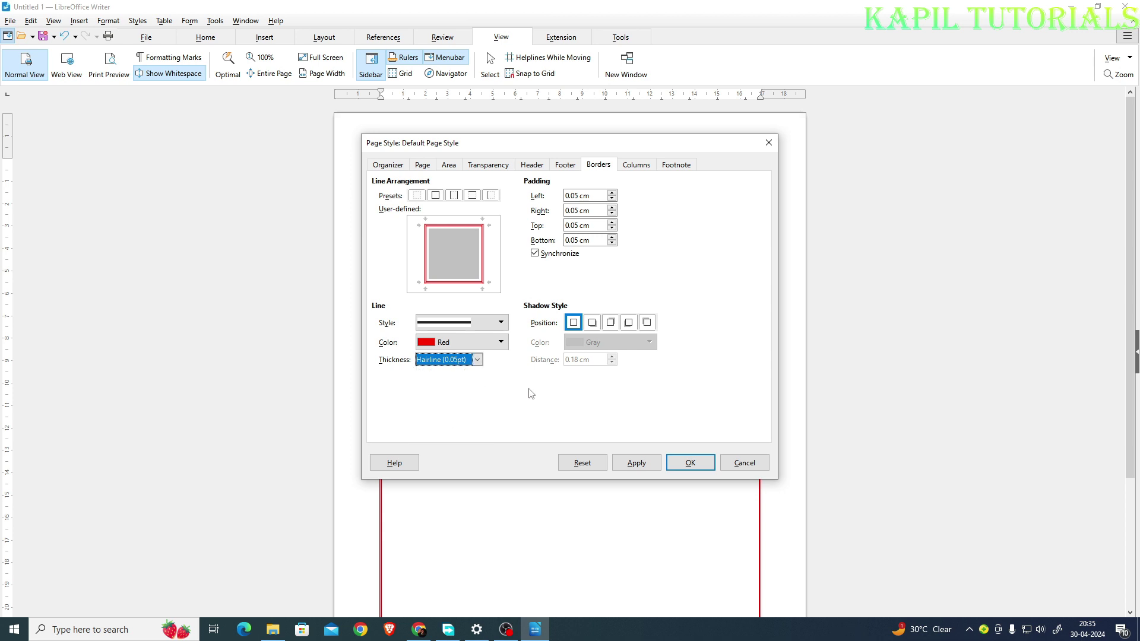
{"action": "left_click", "coordinate": [690, 464]}
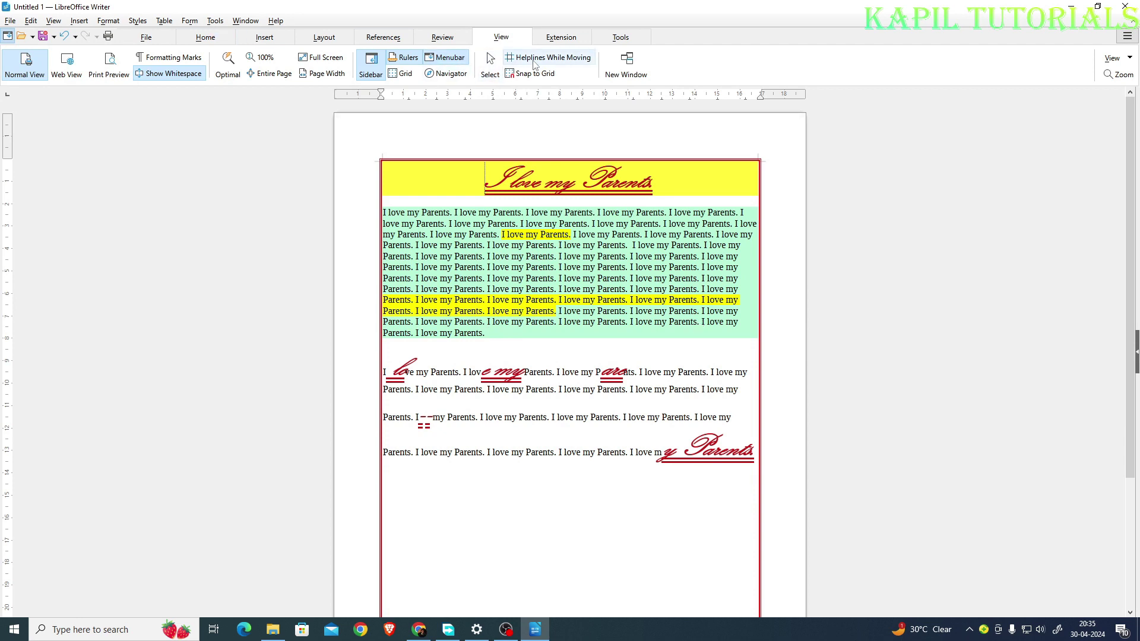
{"action": "left_click", "coordinate": [450, 60]}
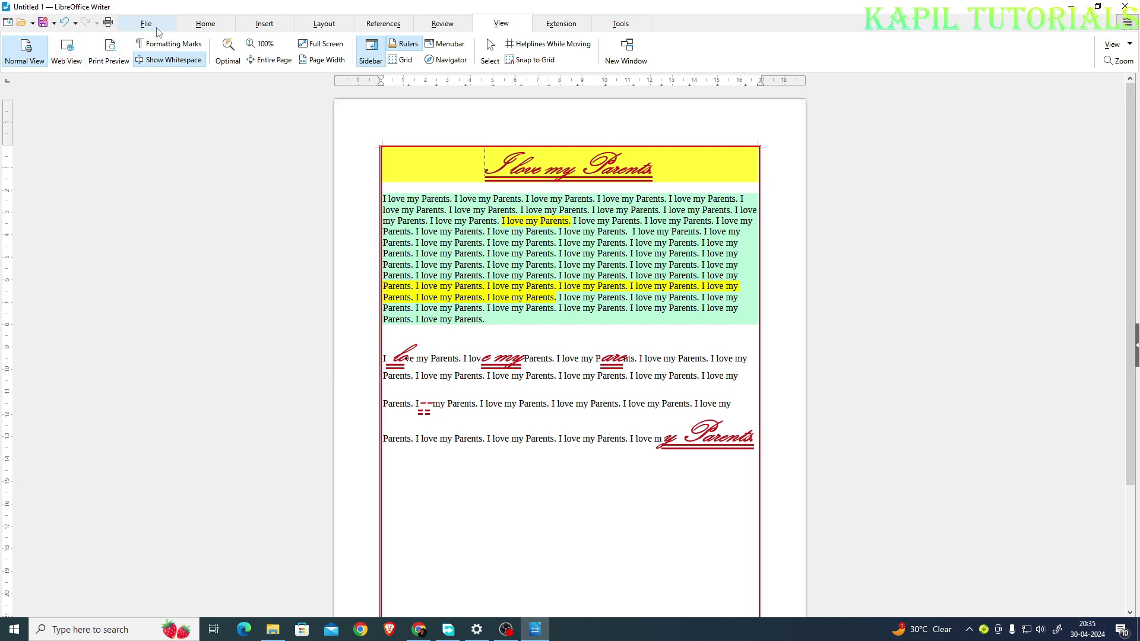
Set the font to Algerian and start an ordered list on the empty line below the second body paragraph.
{"action": "left_click", "coordinate": [207, 26]}
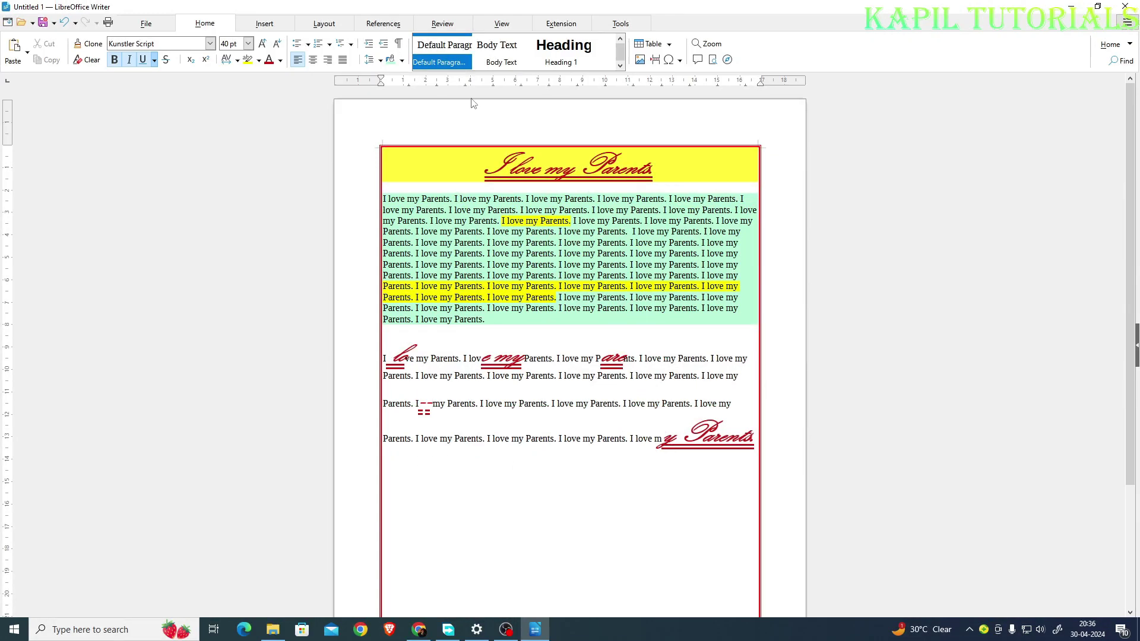
{"action": "left_click", "coordinate": [317, 45]}
{"action": "key", "text": "BackSpace"}
{"action": "left_click", "coordinate": [209, 43]}
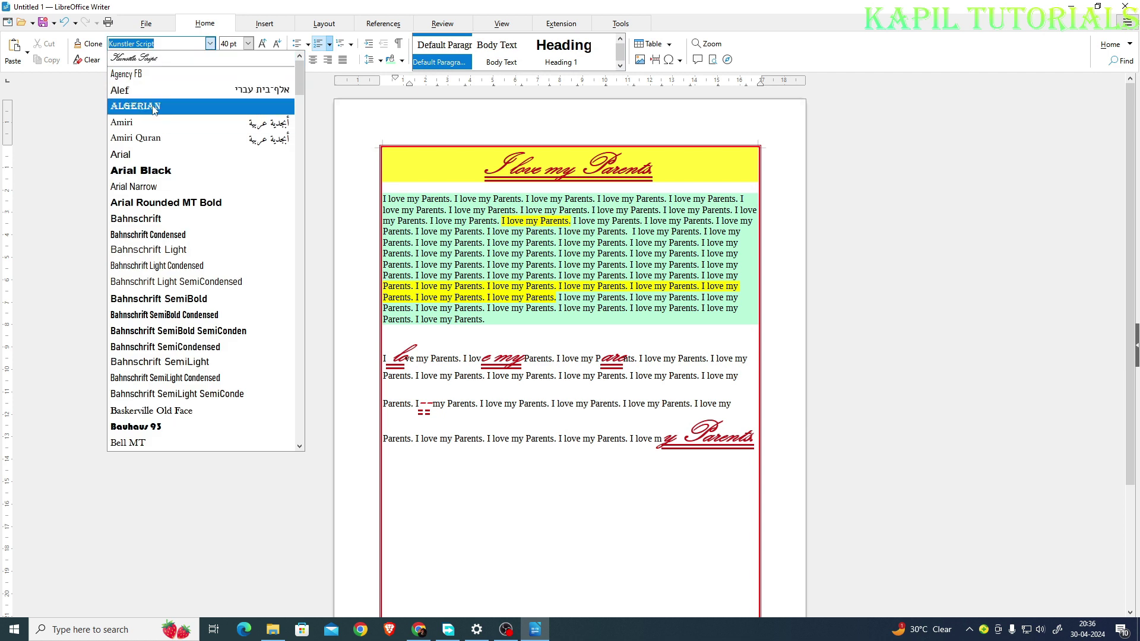
{"action": "left_click", "coordinate": [153, 107]}
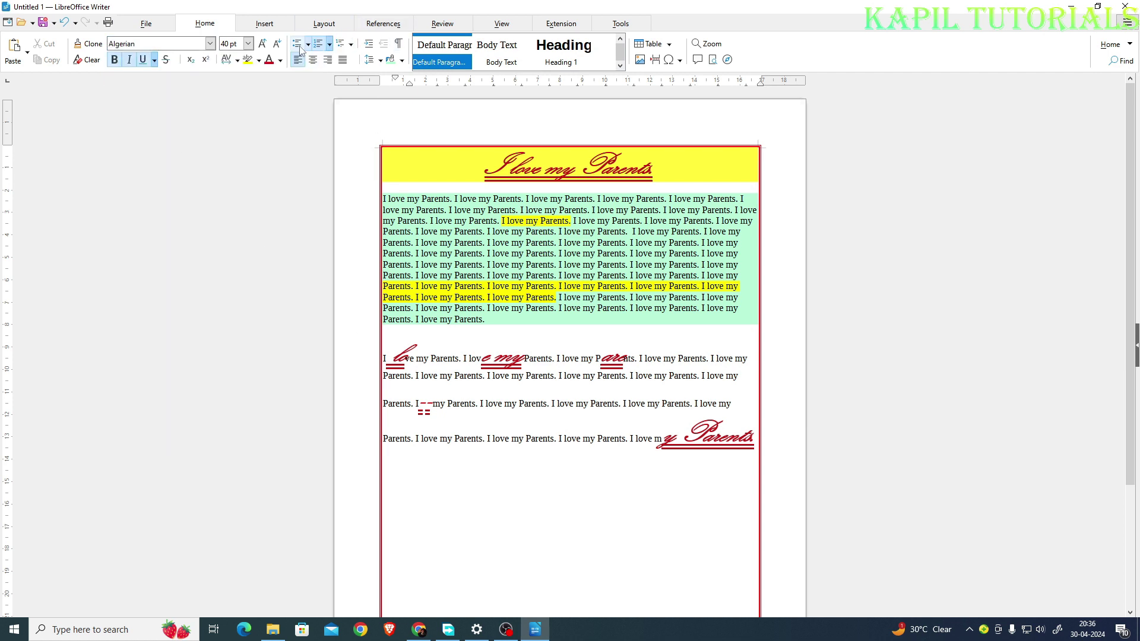
{"action": "left_click", "coordinate": [318, 46]}
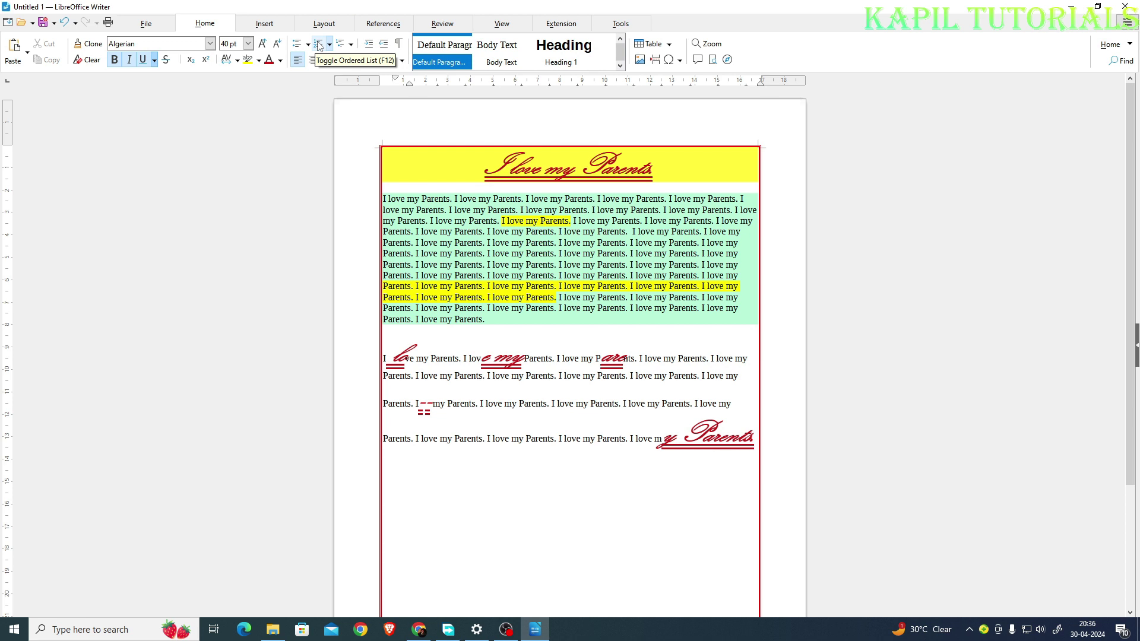
{"action": "left_click", "coordinate": [319, 45]}
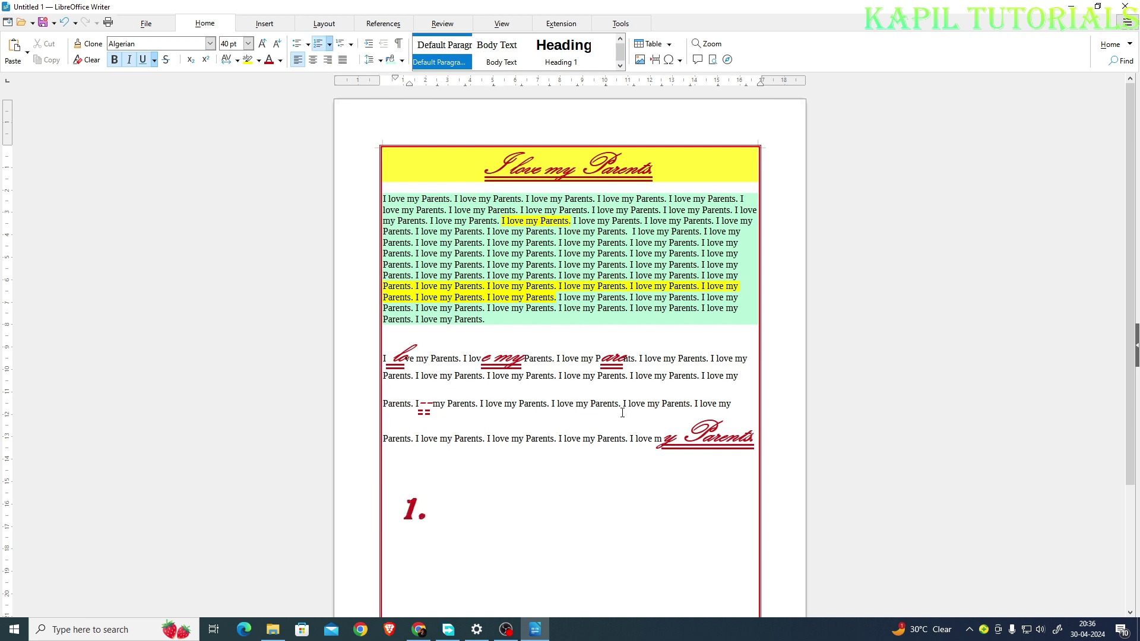
Enter the numbered list items ABC, BCD, EFG and FGH.
{"action": "type", "text": "ABC"}
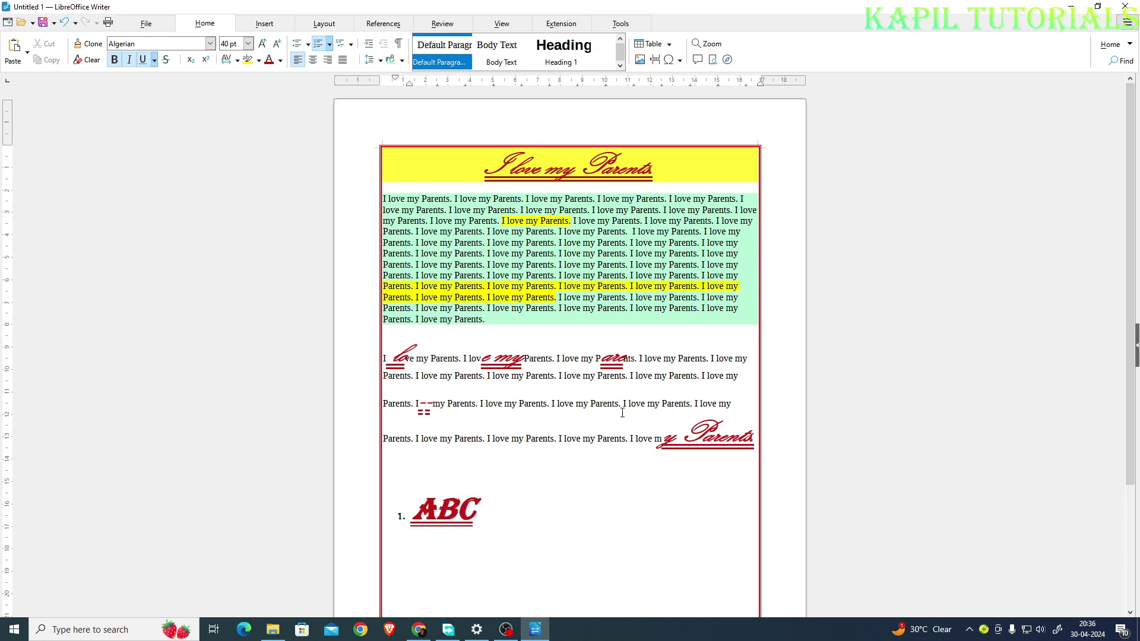
{"action": "key", "text": "Return"}
{"action": "type", "text": "BCD"}
{"action": "key", "text": "Return"}
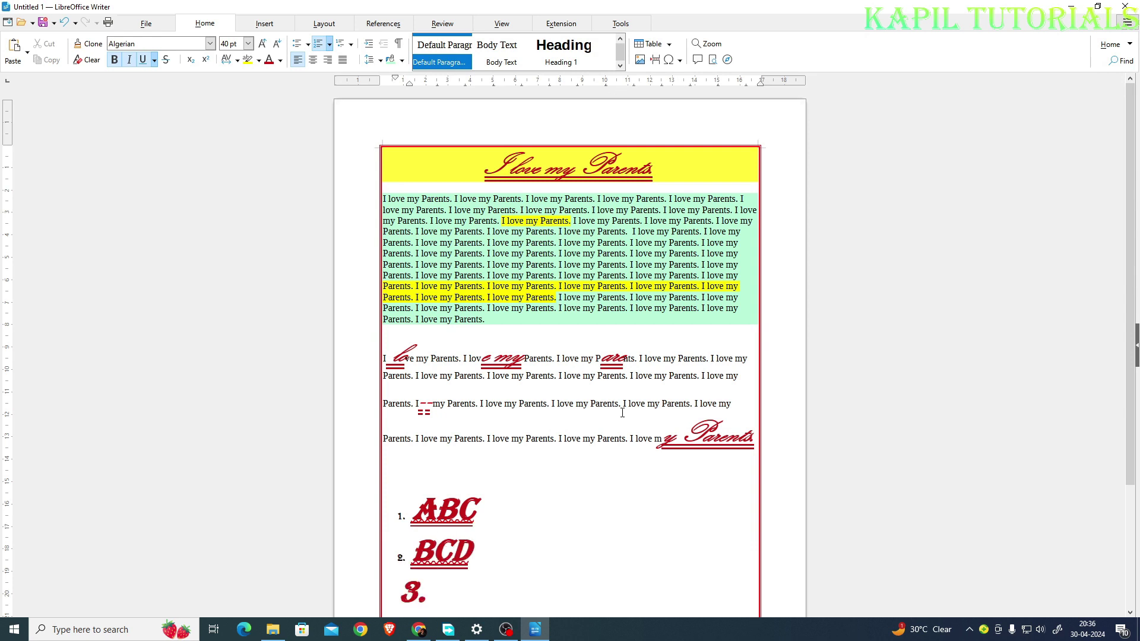
{"action": "type", "text": "EFG"}
{"action": "key", "text": "Return"}
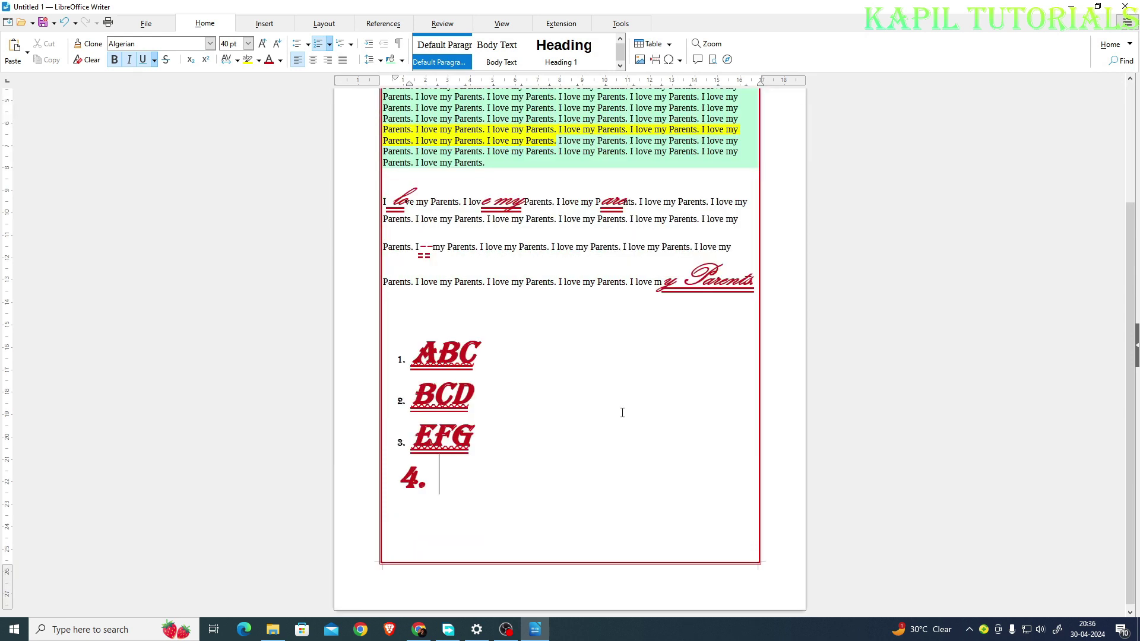
{"action": "type", "text": "FGH"}
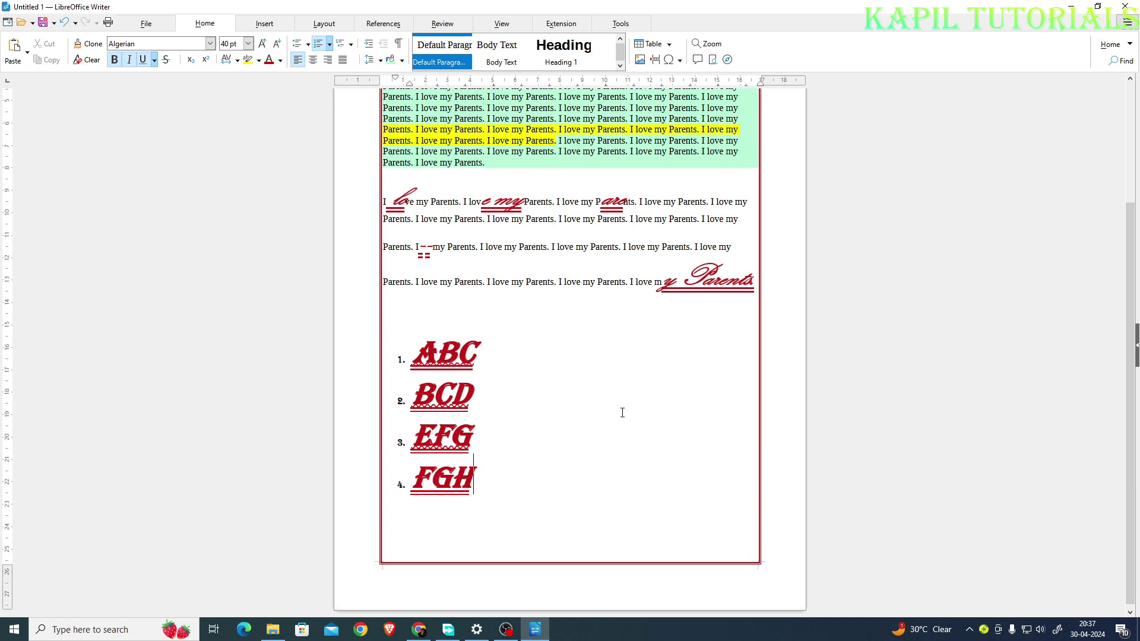
Reduce the font size of all four list items to 26 pt.
{"action": "left_click_drag", "start_coordinate": [500, 474], "coordinate": [399, 360]}
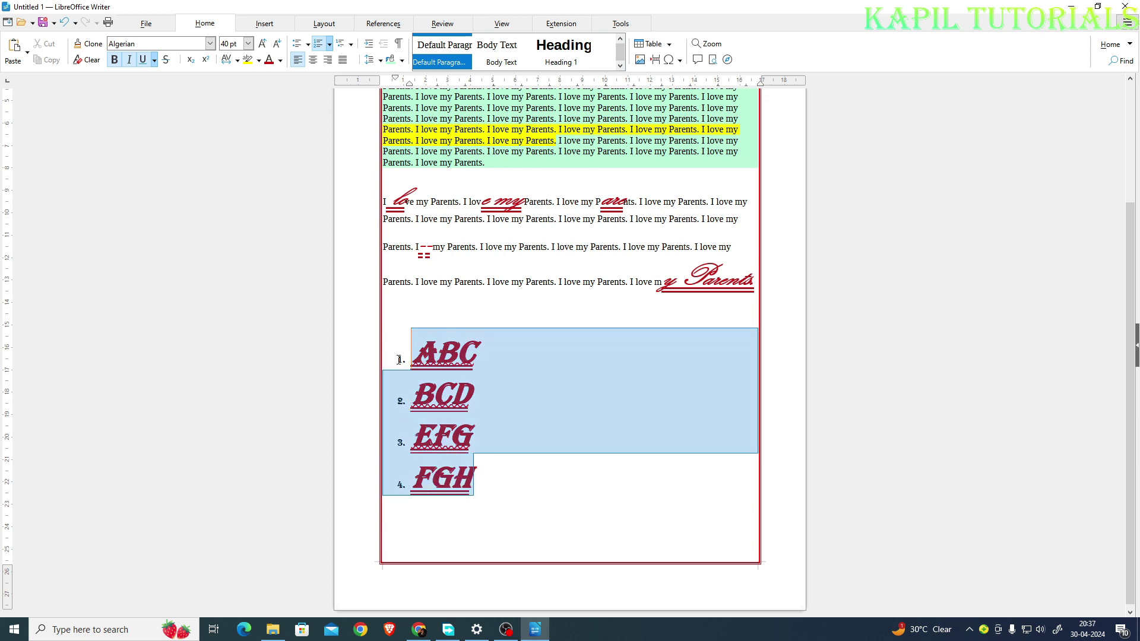
{"action": "left_click", "coordinate": [274, 50]}
{"action": "left_click", "coordinate": [276, 49]}
{"action": "left_click", "coordinate": [277, 48]}
{"action": "left_click", "coordinate": [278, 48]}
{"action": "left_click", "coordinate": [278, 49]}
{"action": "left_click", "coordinate": [278, 49]}
{"action": "left_click", "coordinate": [278, 49]}
{"action": "left_click", "coordinate": [278, 48]}
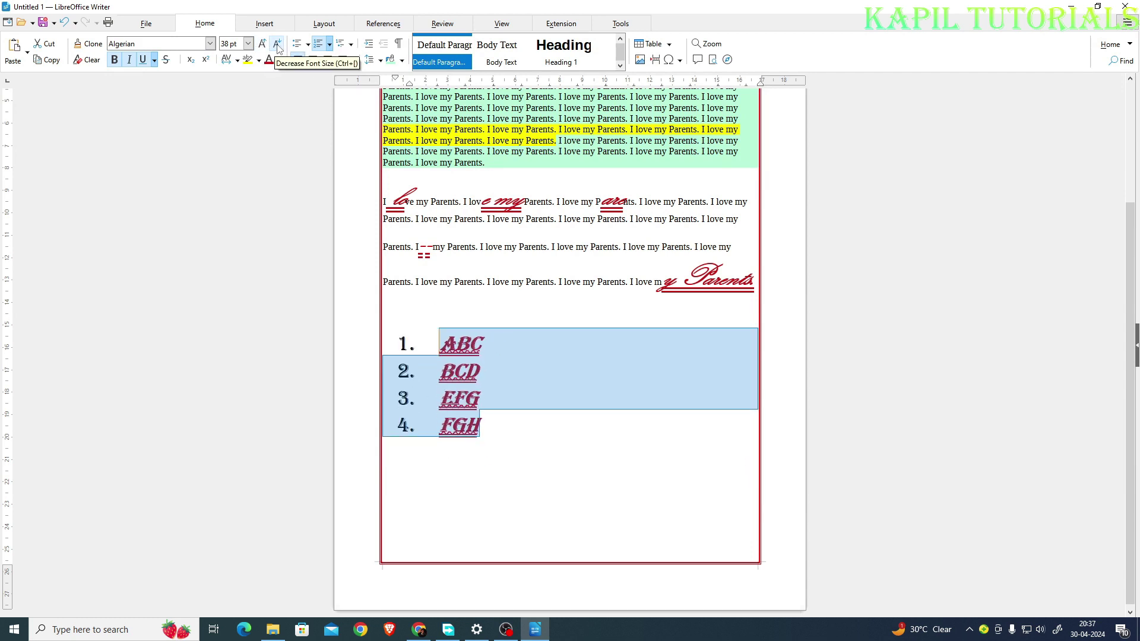
Change the list's numbering format to lowercase letters a) b) c).
{"action": "left_click", "coordinate": [551, 444]}
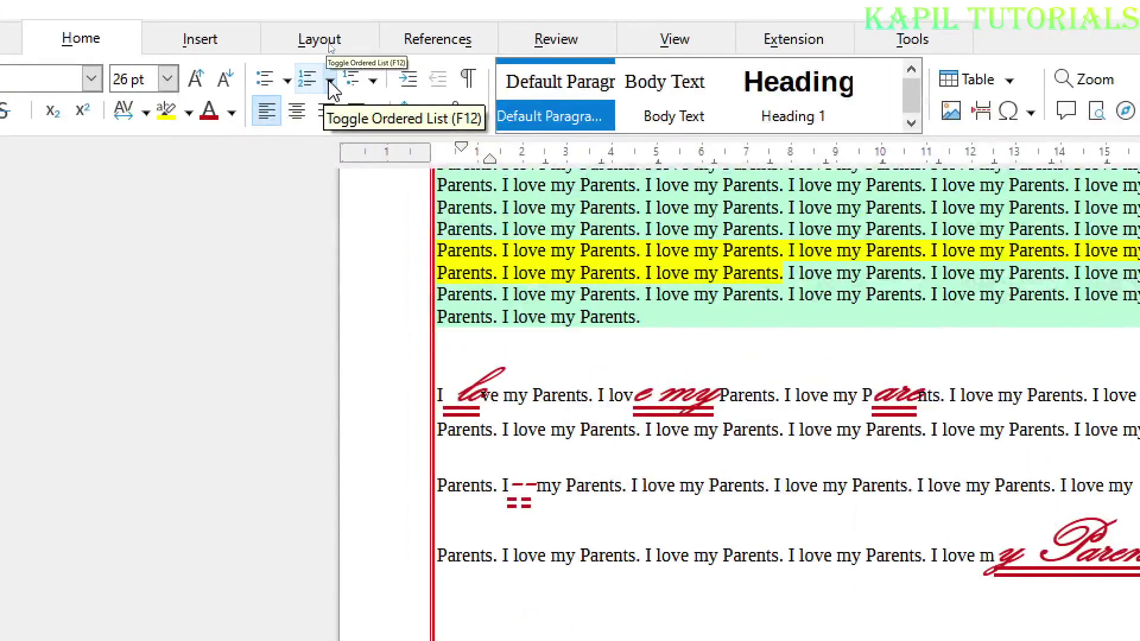
{"action": "left_click", "coordinate": [330, 46]}
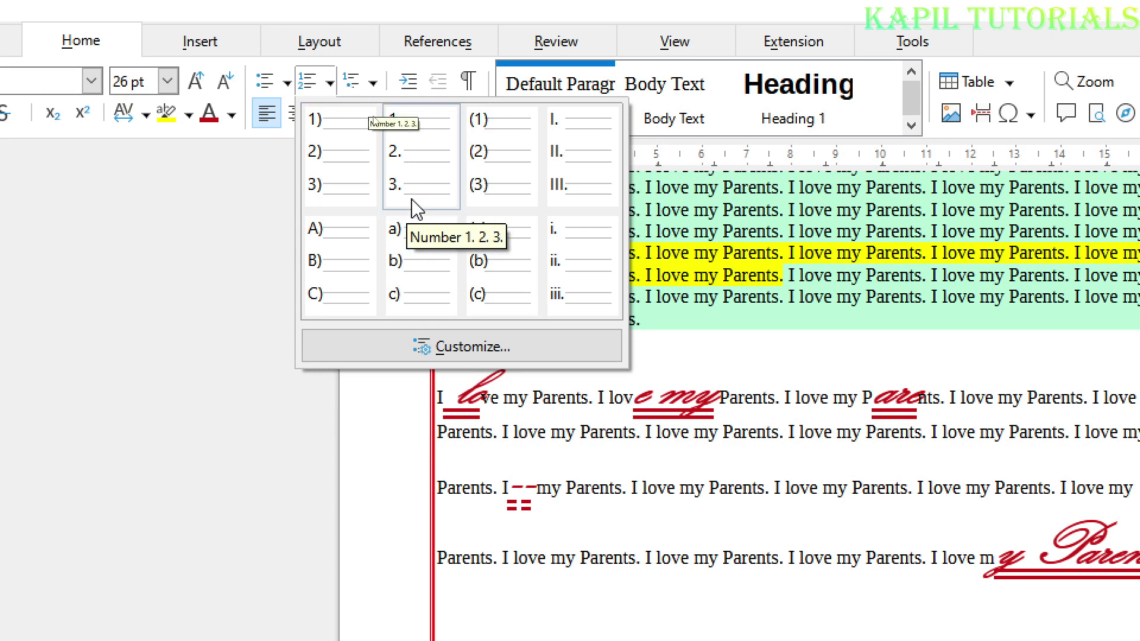
{"action": "left_click", "coordinate": [422, 300]}
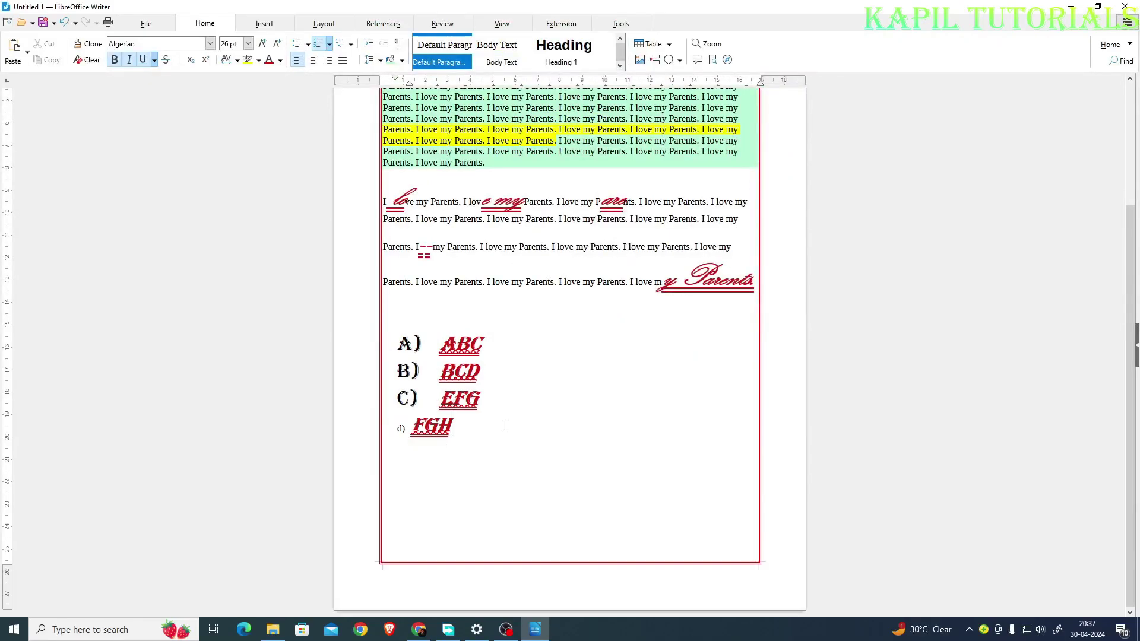
Undo the lettered numbering and set all four list items, ABC through FGH, to 26 pt.
{"action": "key", "text": "ctrl+z"}
{"action": "left_click_drag", "start_coordinate": [508, 427], "coordinate": [390, 343]}
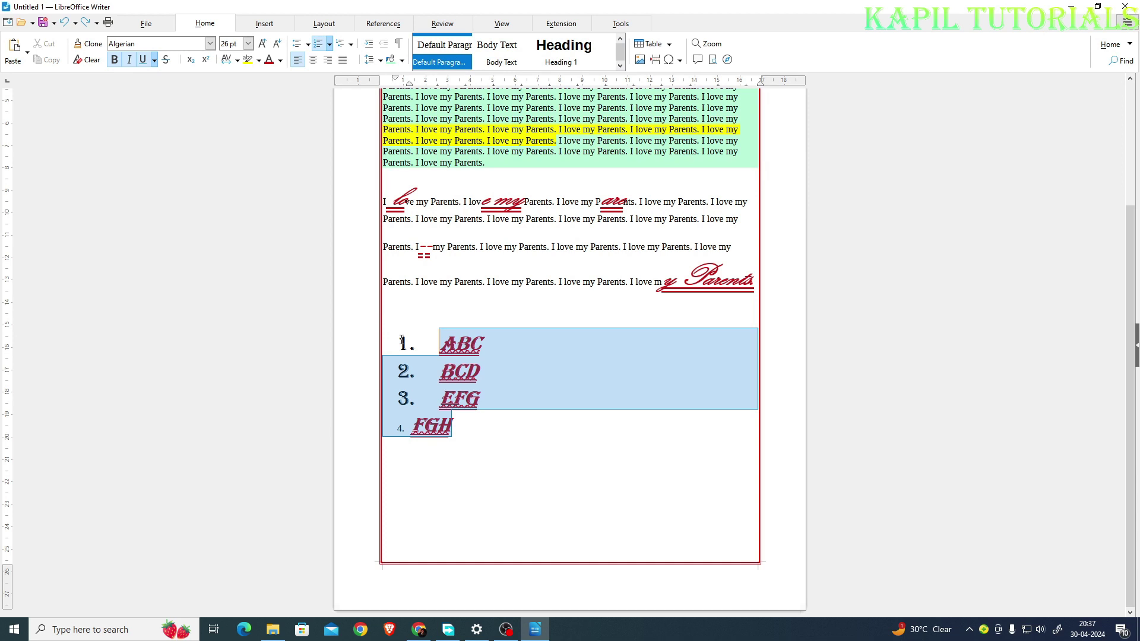
{"action": "left_click", "coordinate": [248, 43]}
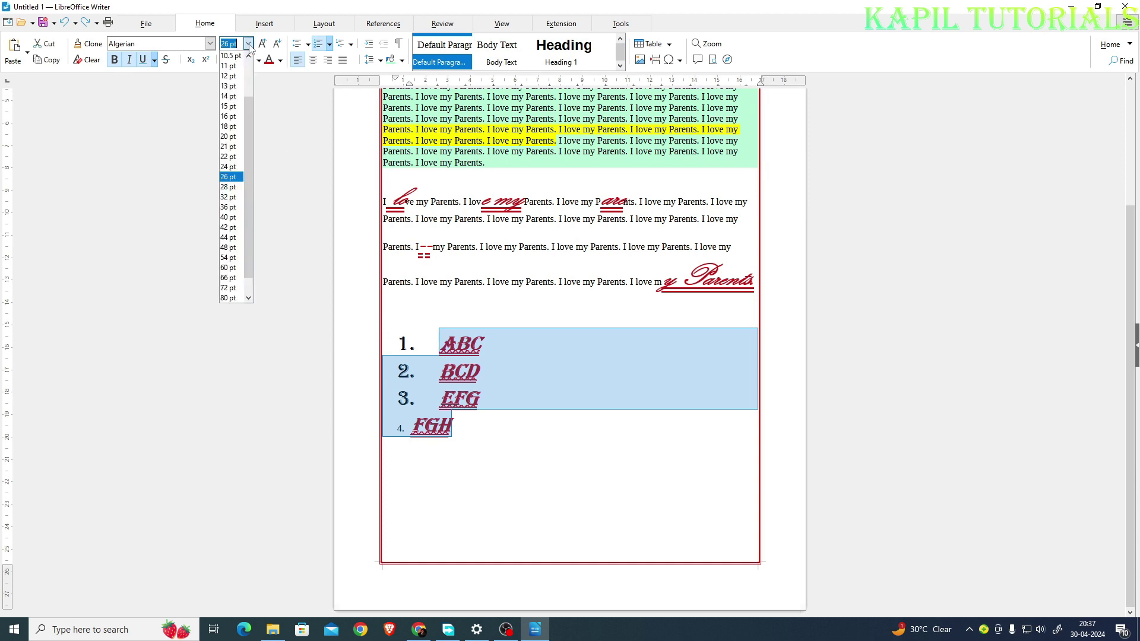
{"action": "left_click", "coordinate": [228, 187]}
{"action": "left_click", "coordinate": [491, 425]}
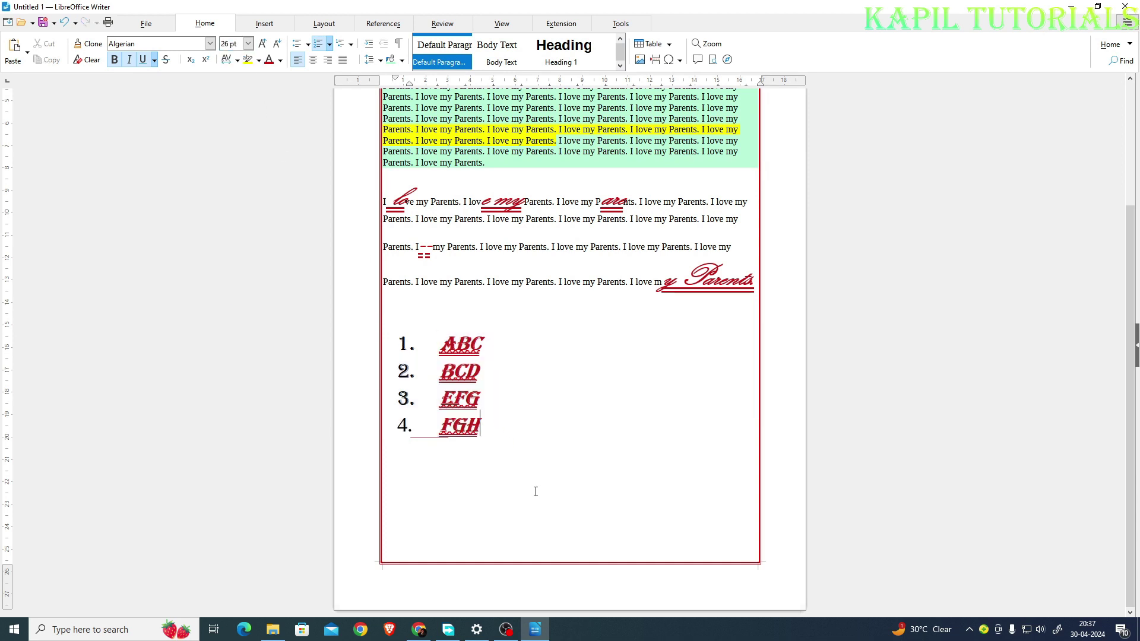
Replace the numbering of the four list items with arrowhead bullets.
{"action": "left_click_drag", "start_coordinate": [558, 433], "coordinate": [440, 343]}
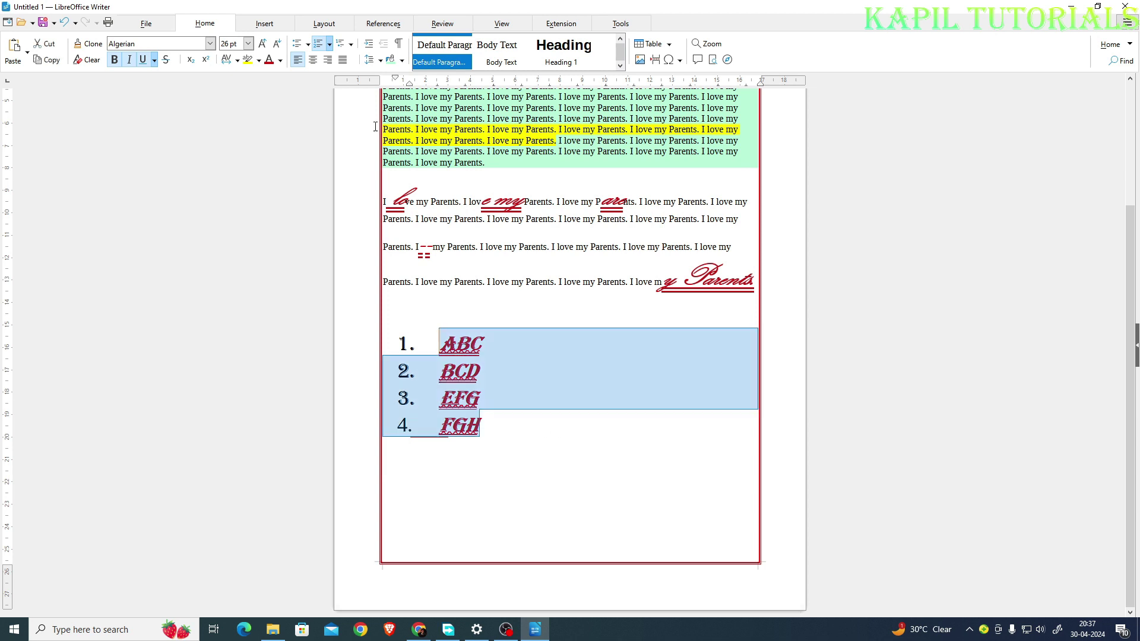
{"action": "left_click", "coordinate": [307, 44]}
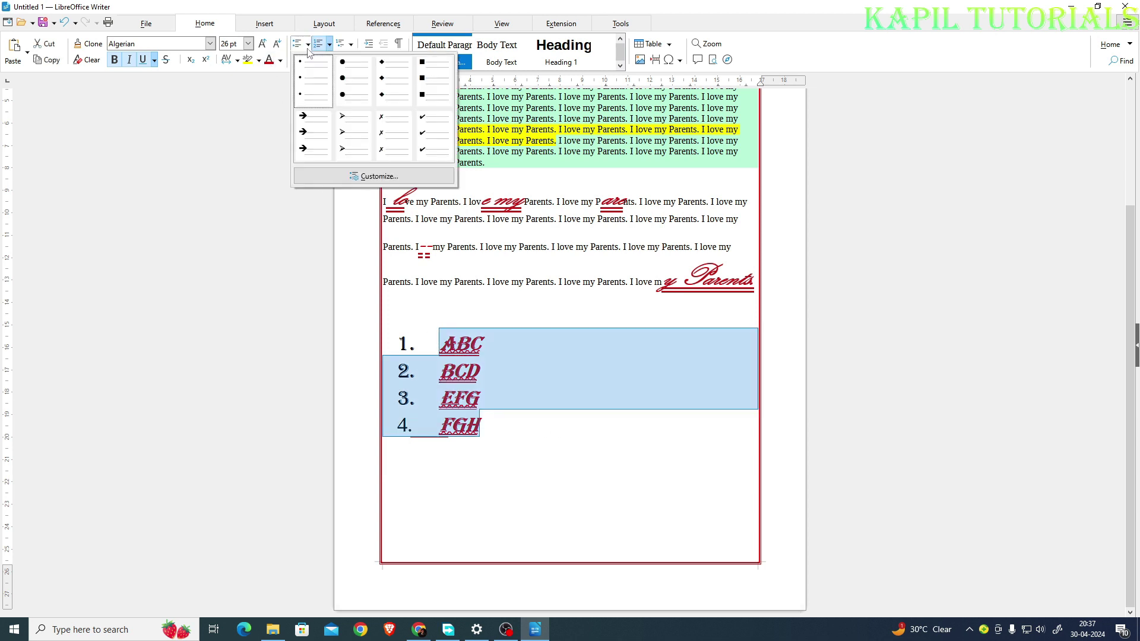
{"action": "left_click", "coordinate": [304, 116]}
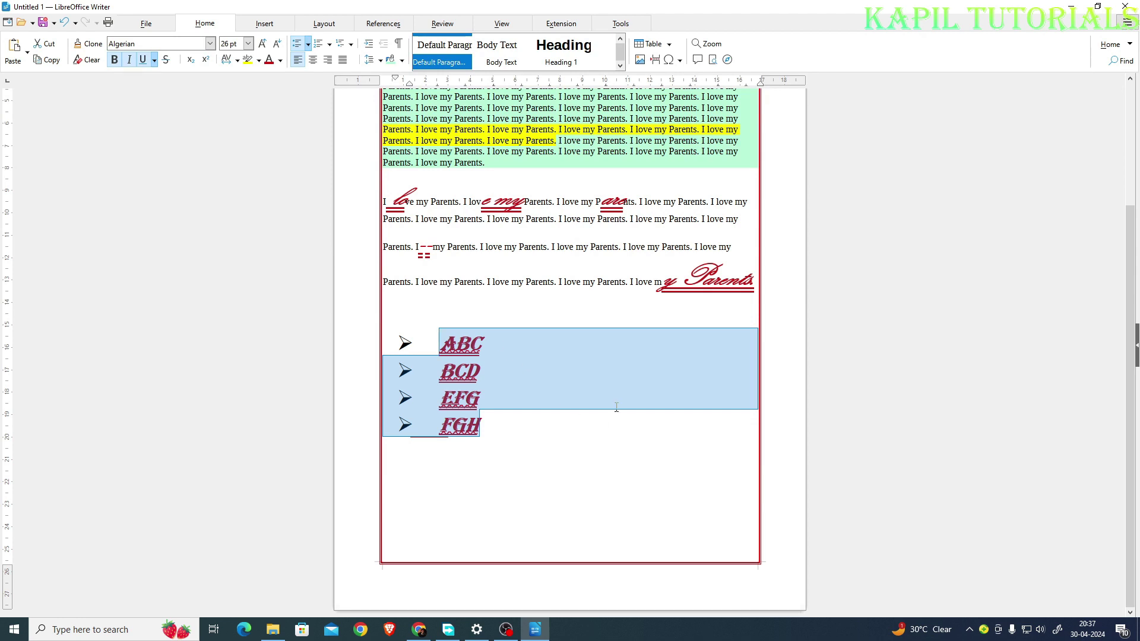
{"action": "scroll", "coordinate": [616, 407], "scroll_direction": "up", "scroll_amount": 5}
{"action": "left_click", "coordinate": [512, 578]}
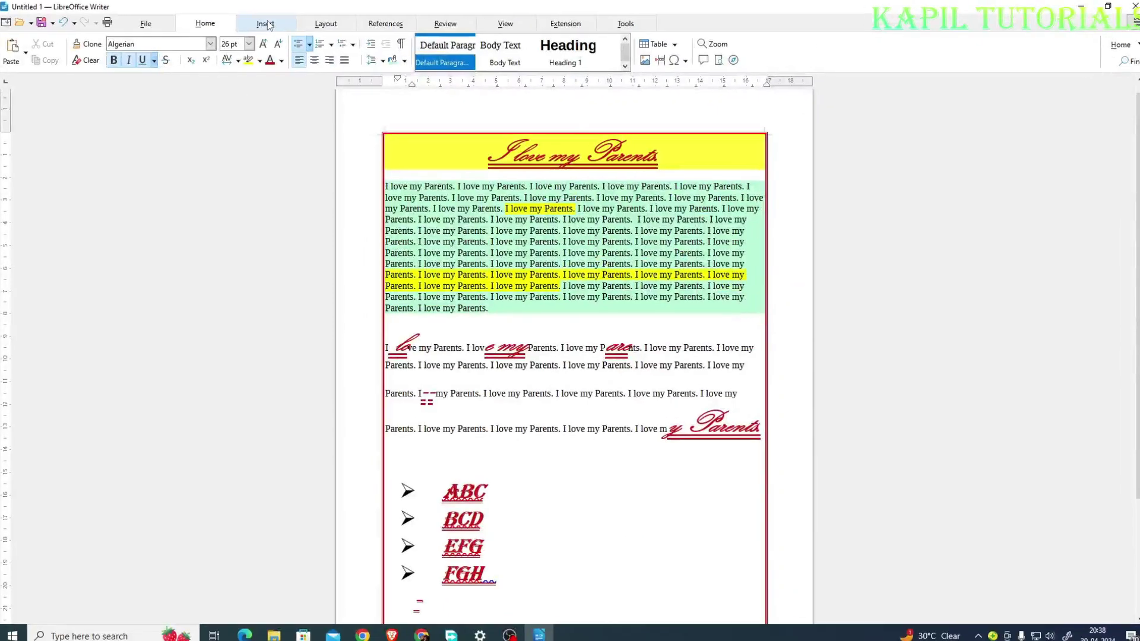
Insert the red right-pointing block arrow from the Gallery's Arrows category beside the ABC list item and shrink it.
{"action": "left_click", "coordinate": [261, 26]}
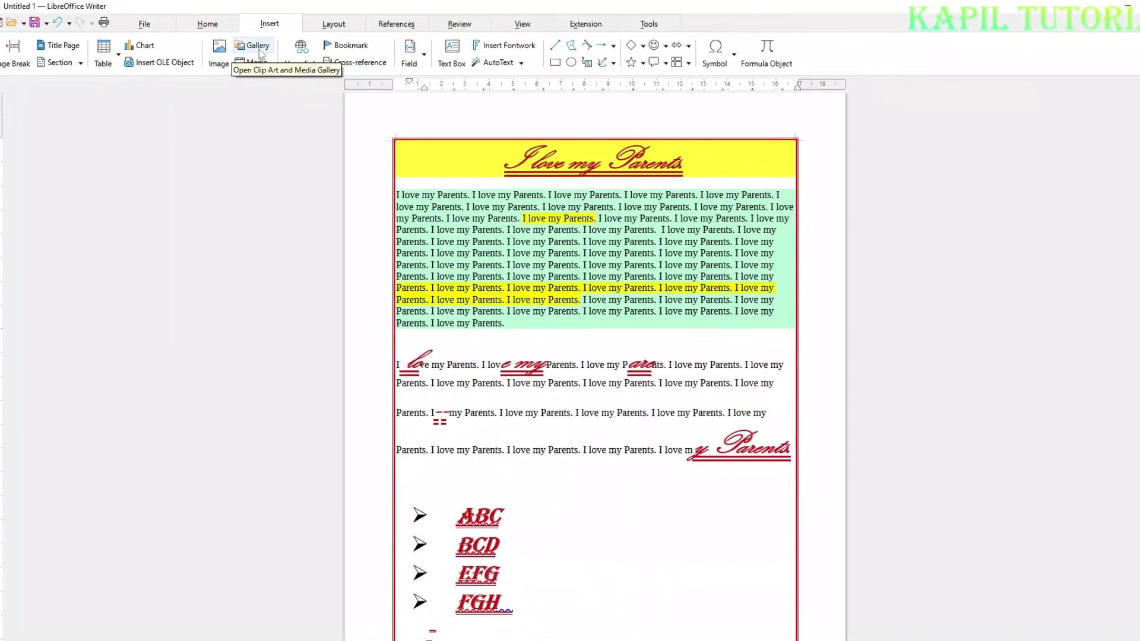
{"action": "left_click", "coordinate": [252, 44]}
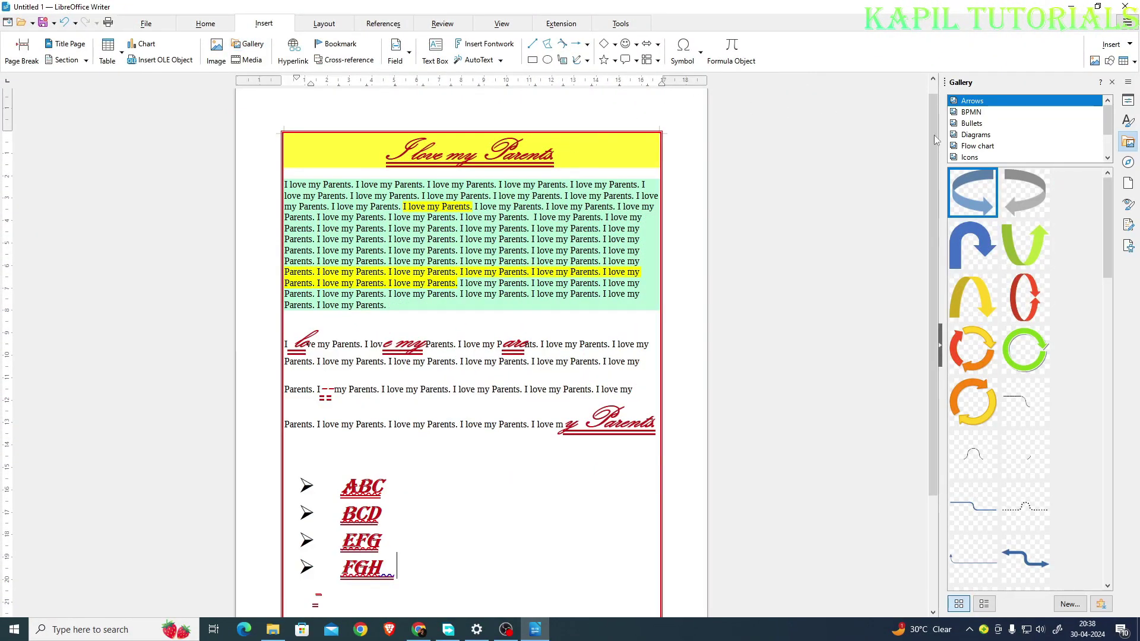
{"action": "scroll", "coordinate": [1113, 199], "scroll_direction": "down", "scroll_amount": 3}
{"action": "scroll", "coordinate": [1113, 199], "scroll_direction": "up", "scroll_amount": 3}
{"action": "left_click_drag", "start_coordinate": [1107, 201], "coordinate": [1114, 355]}
{"action": "mouse_move", "coordinate": [1013, 350]}
{"action": "left_mouse_down"}
{"action": "mouse_move", "coordinate": [620, 507]}
{"action": "mouse_move", "coordinate": [493, 532]}
{"action": "mouse_move", "coordinate": [585, 562]}
{"action": "left_mouse_up"}
{"action": "left_click_drag", "start_coordinate": [516, 521], "coordinate": [580, 516]}
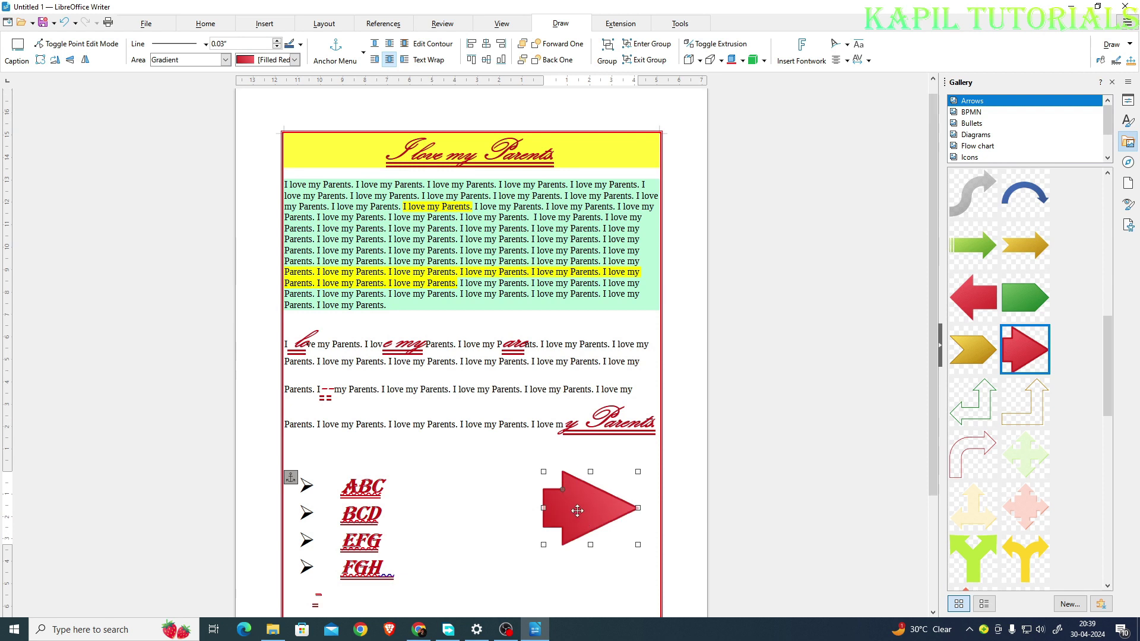
{"action": "left_click_drag", "start_coordinate": [637, 545], "coordinate": [595, 492]}
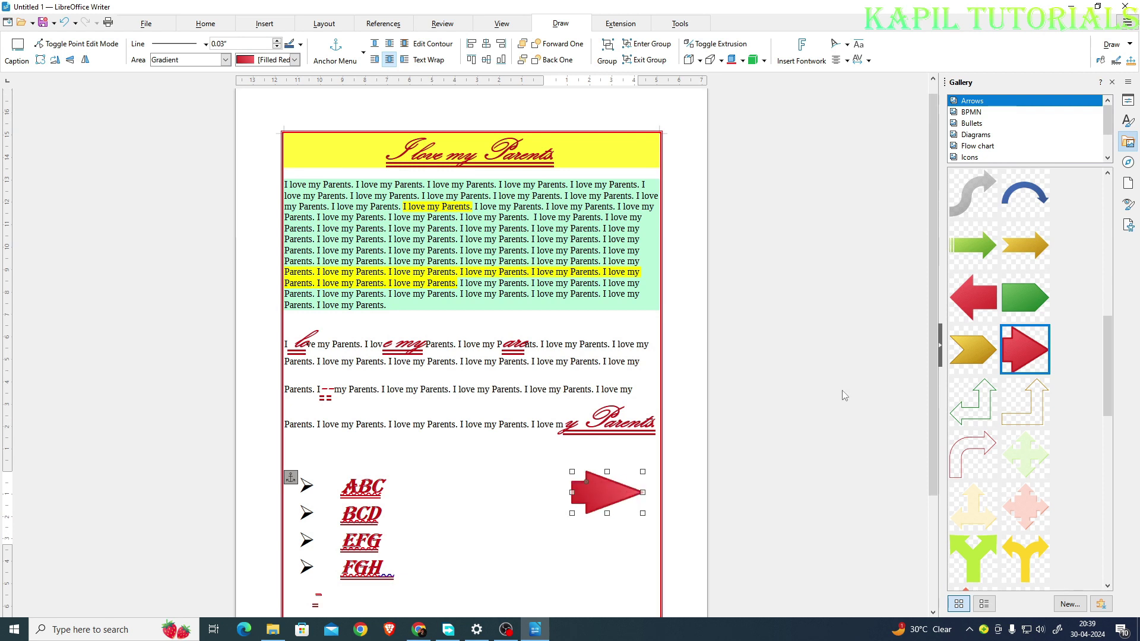
Duplicate the red arrow and place the copy between the bulleted list and the original arrow.
{"action": "left_click", "coordinate": [1025, 354]}
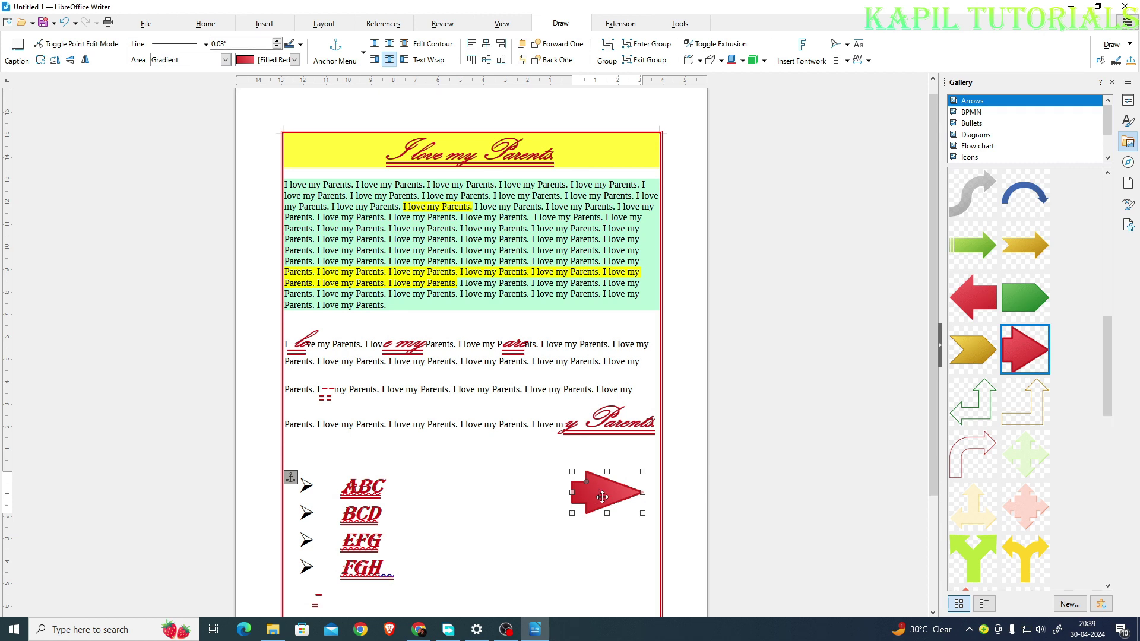
{"action": "left_click", "coordinate": [464, 502]}
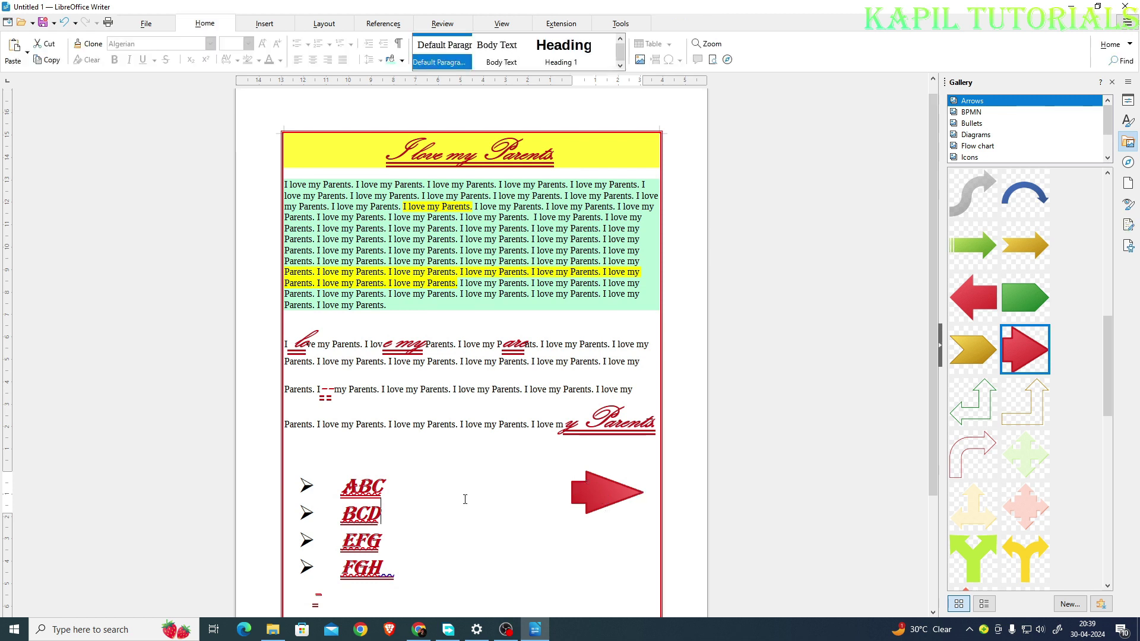
{"action": "key", "text": "ctrl+v"}
{"action": "left_click_drag", "start_coordinate": [600, 527], "coordinate": [492, 502]}
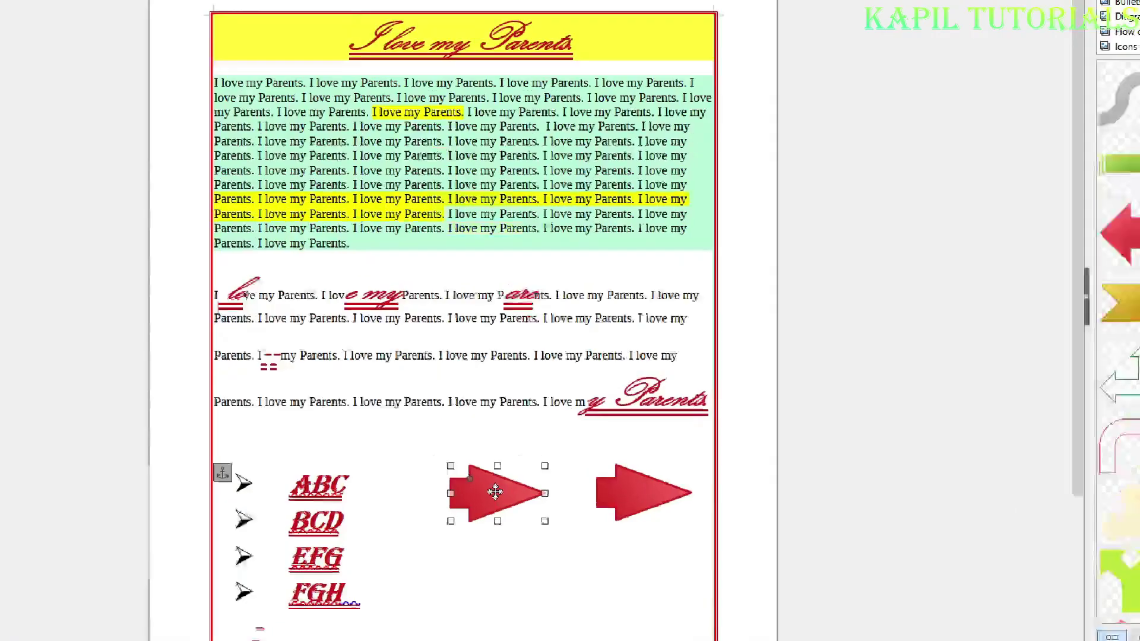
Rotate the copied arrow nearest the list until it points left.
{"action": "right_click", "coordinate": [497, 495]}
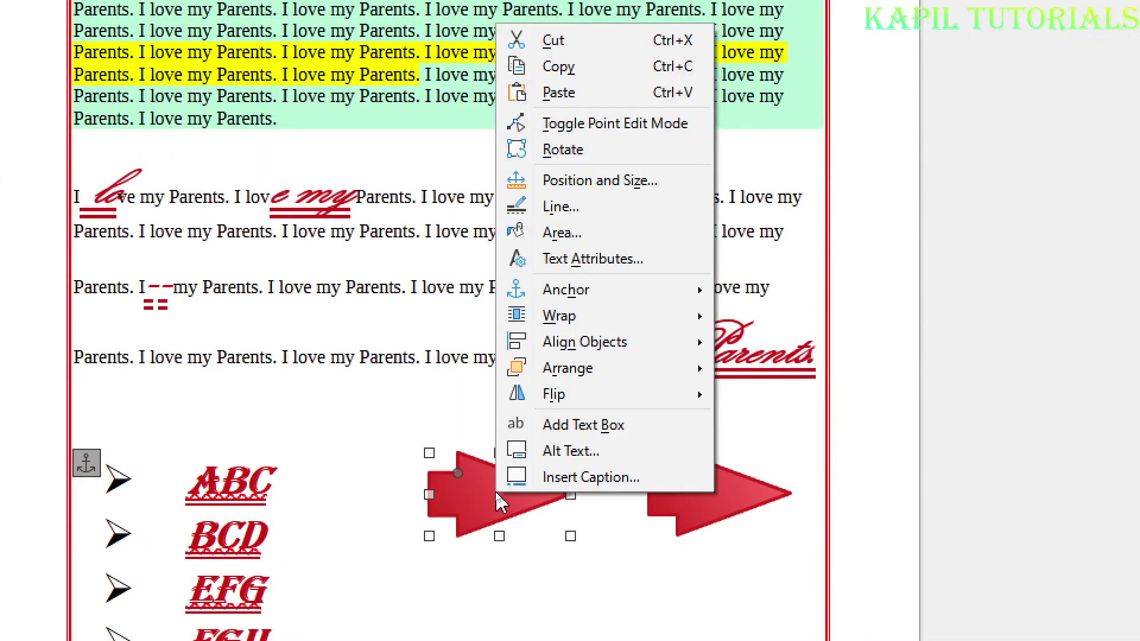
{"action": "mouse_move", "coordinate": [584, 375]}
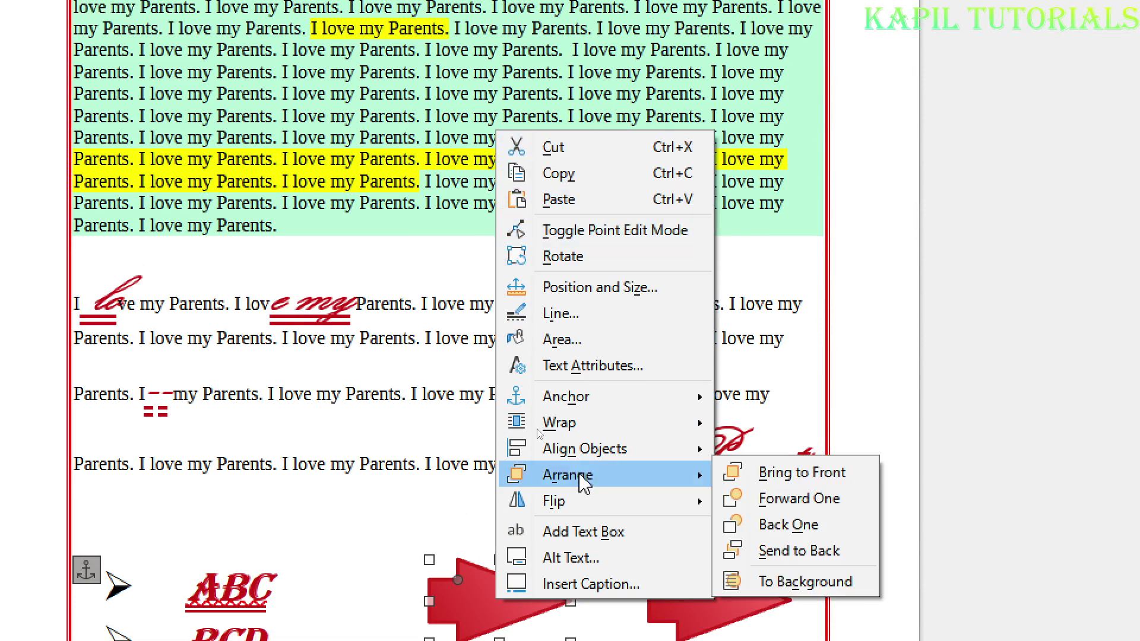
{"action": "left_click", "coordinate": [564, 259]}
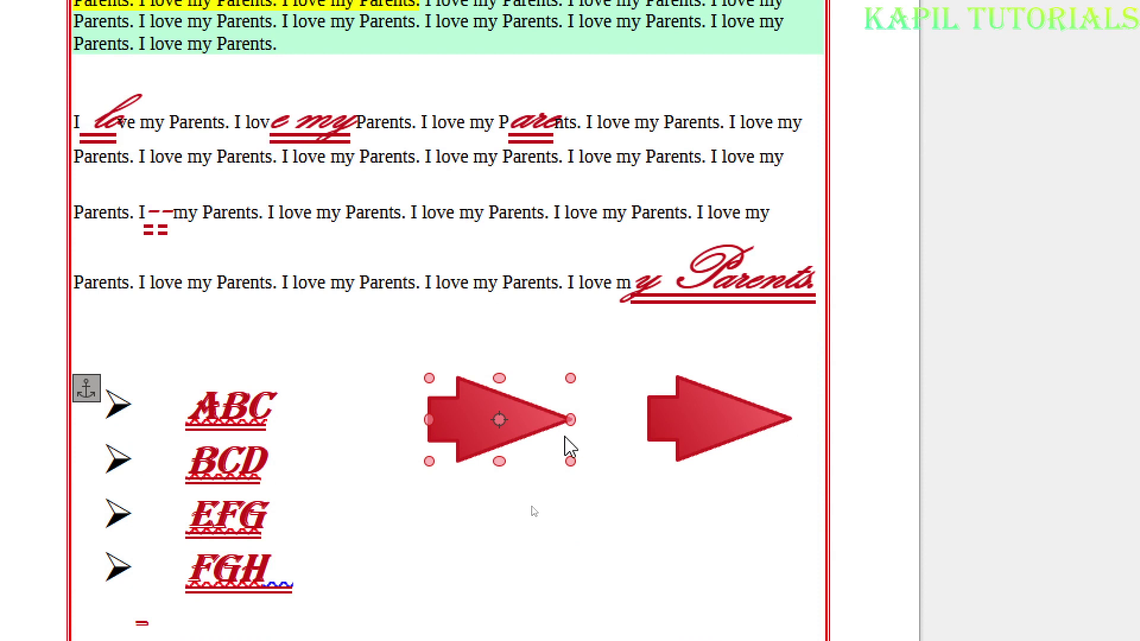
{"action": "left_click_drag", "start_coordinate": [569, 463], "coordinate": [447, 387]}
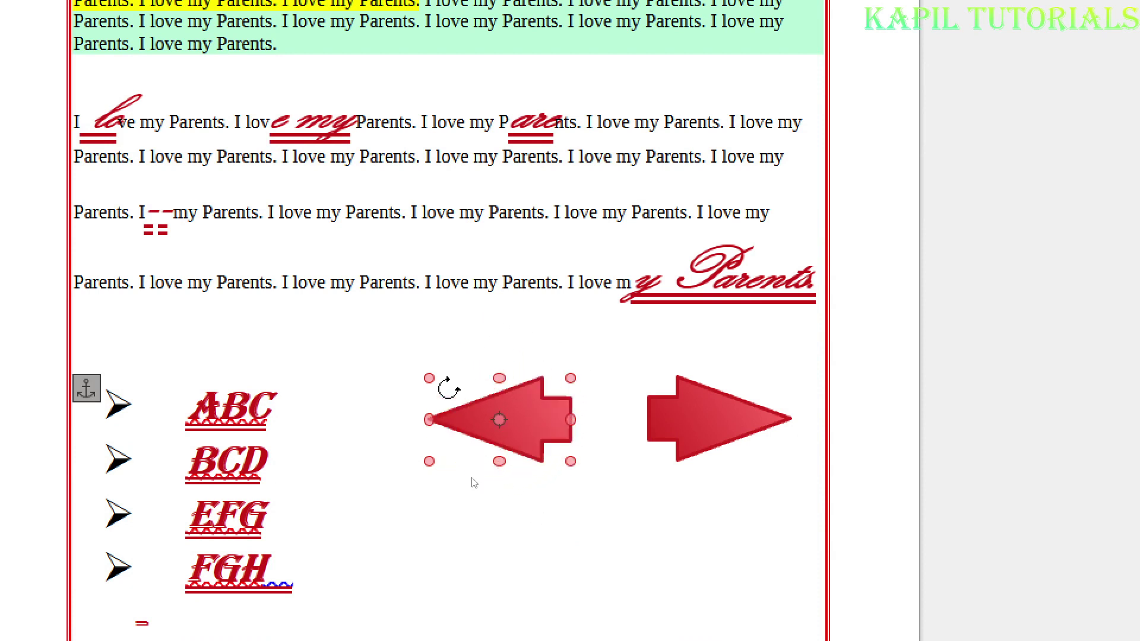
{"action": "left_click", "coordinate": [647, 551]}
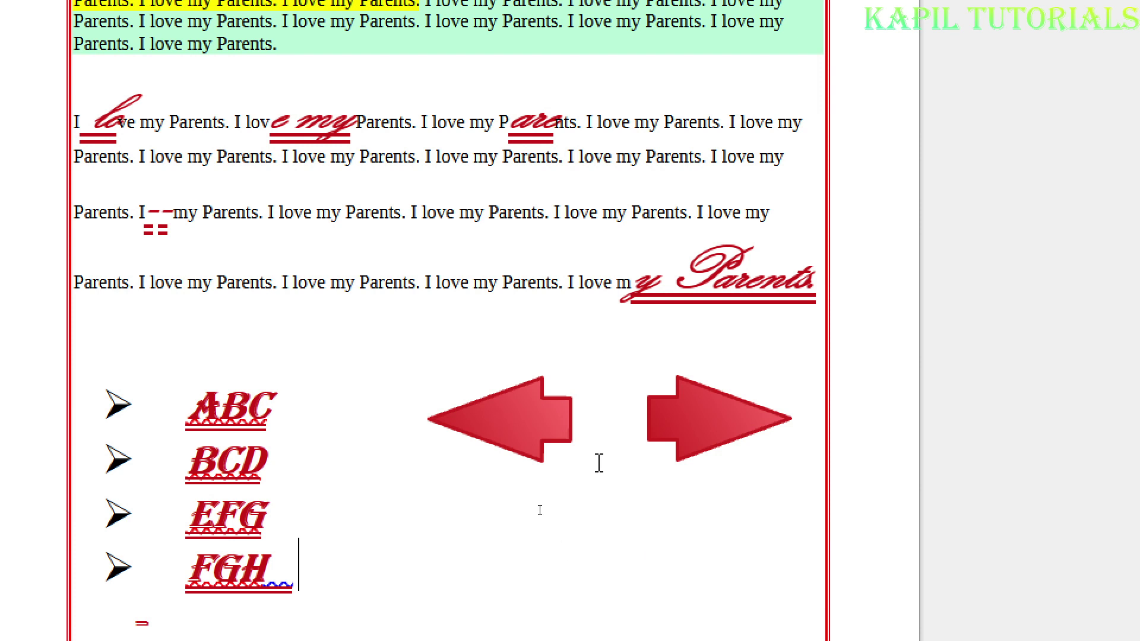
{"action": "left_click", "coordinate": [521, 435]}
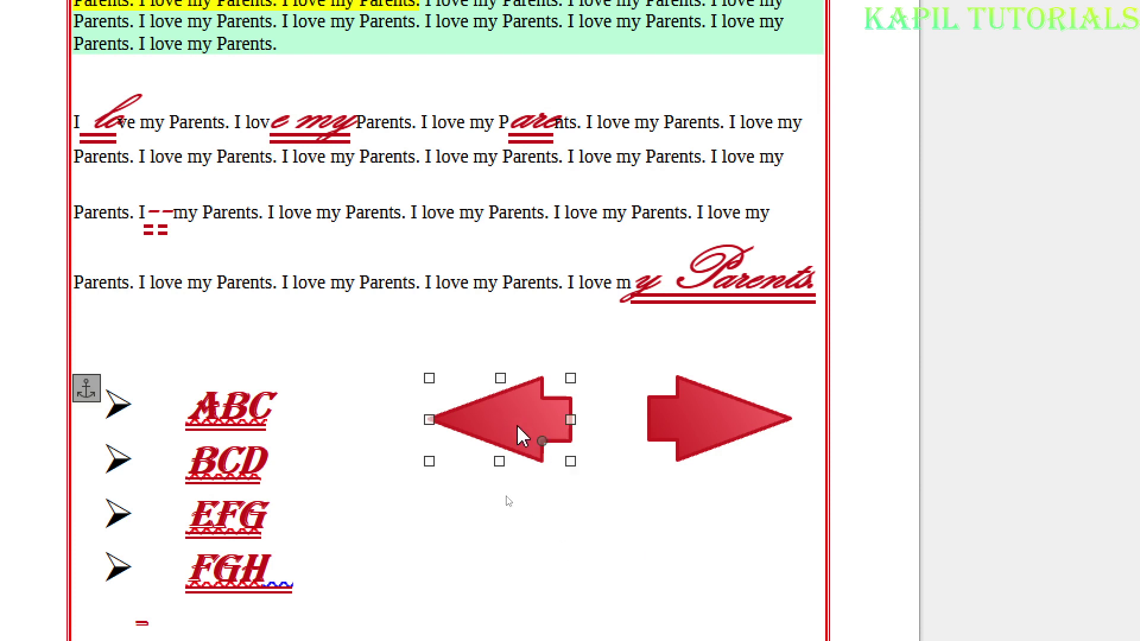